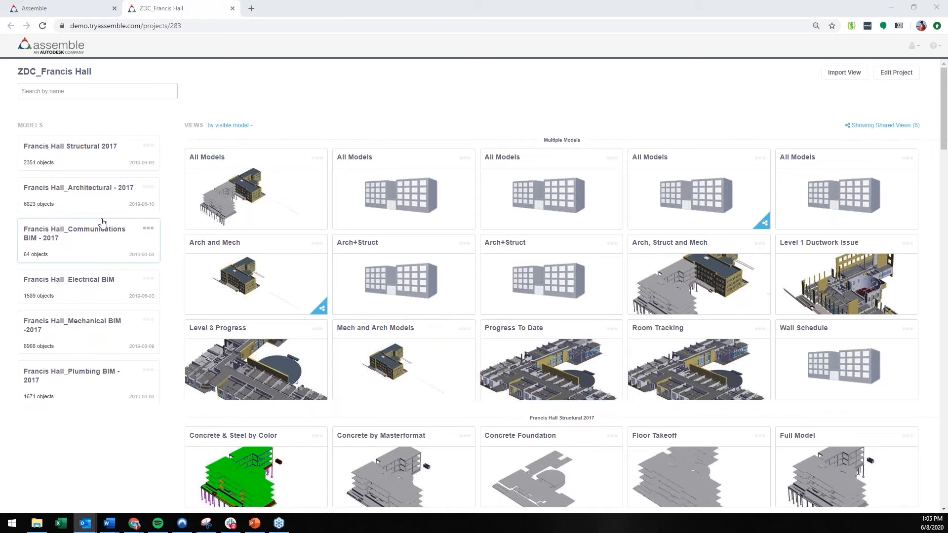
# Step: Open the Francis Hall_Architectural - 2017 model in a new browser tab and switch to it
pyautogui.rightClick(109, 189)
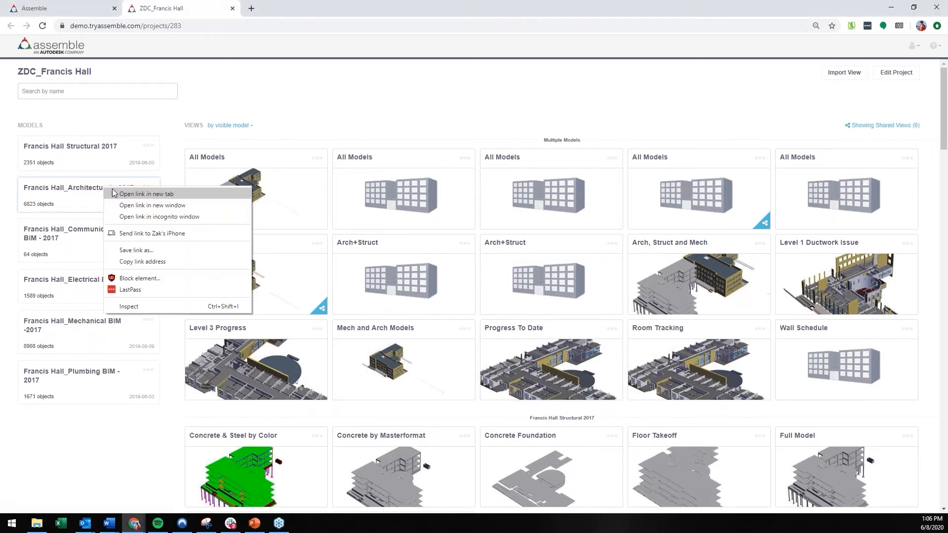
pyautogui.click(110, 193)
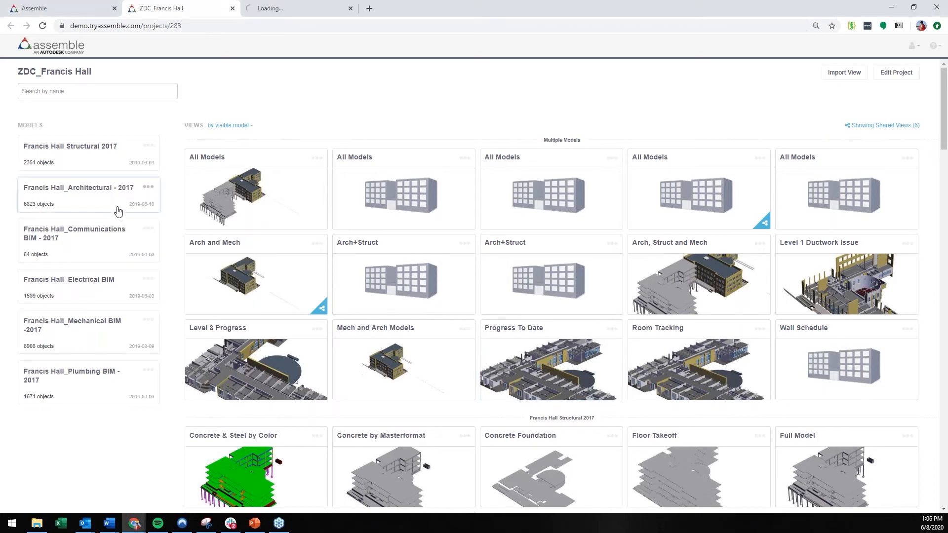
pyautogui.click(279, 9)
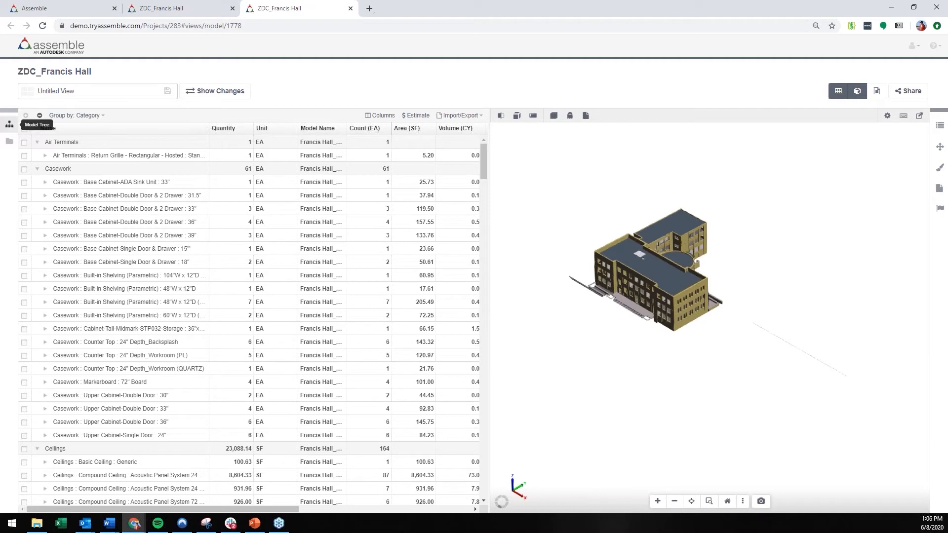
# Step: Display the model tree, review its models and the architectural model's categories, and hide the tree again
pyautogui.click(9, 125)
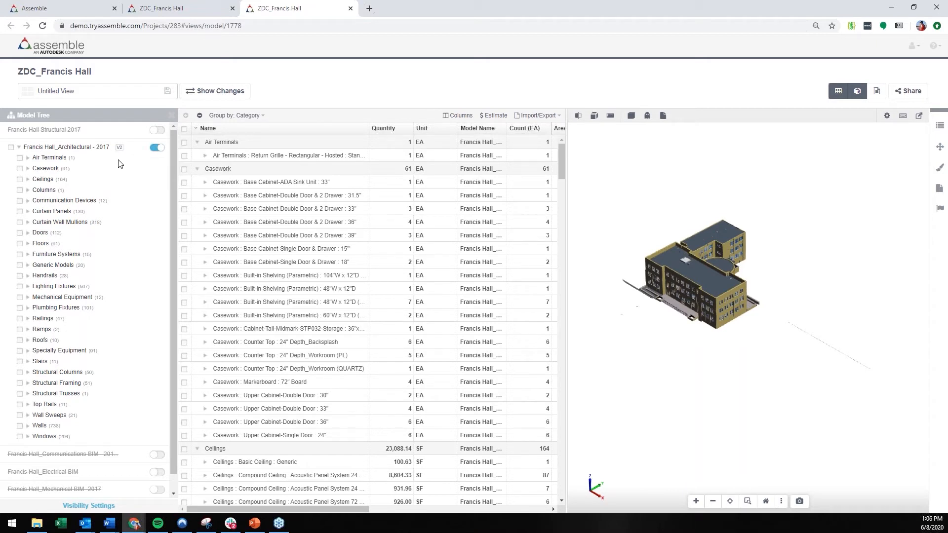
pyautogui.scroll(-1, 113, 245)
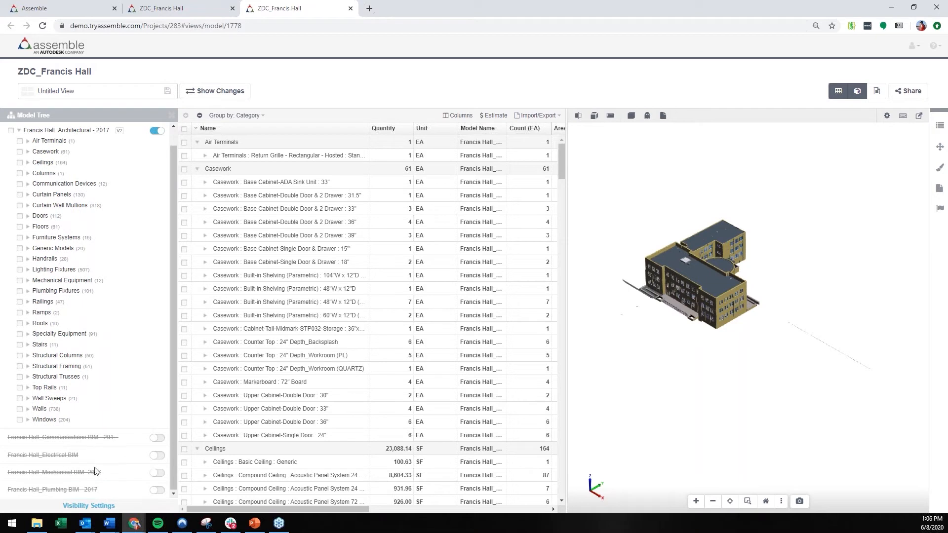
pyautogui.scroll(1, 144, 176)
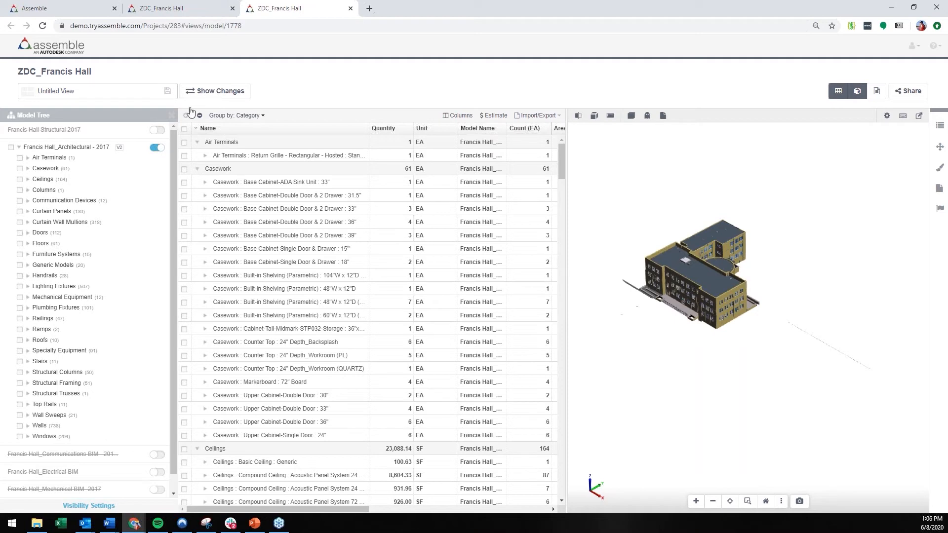
pyautogui.click(172, 117)
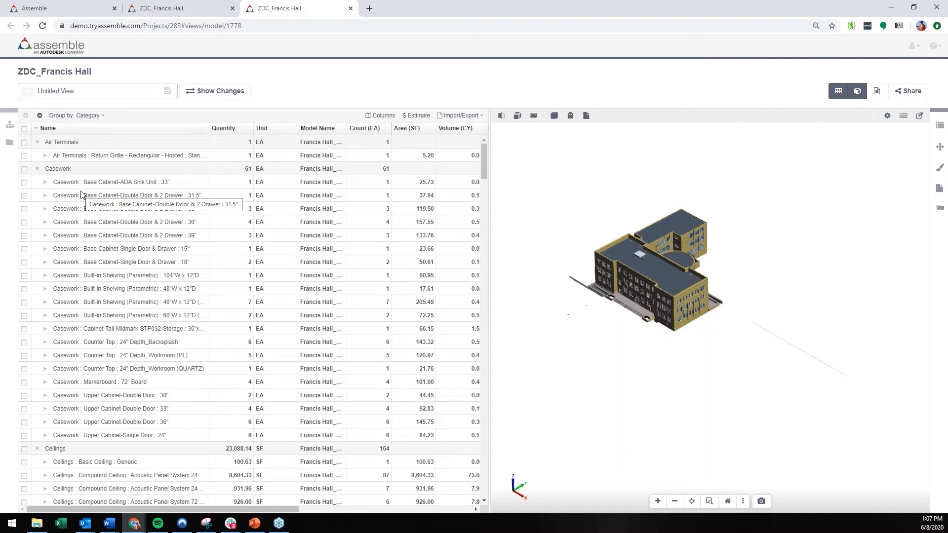
# Step: Collapse all category groups in the inventory grid and expand Doors to examine its door types
pyautogui.click(40, 142)
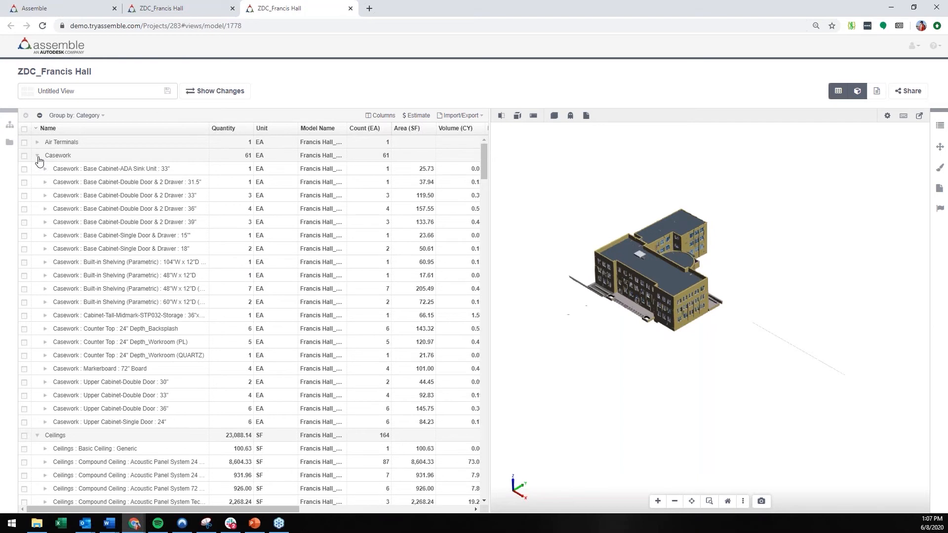
pyautogui.click(38, 156)
pyautogui.click(39, 116)
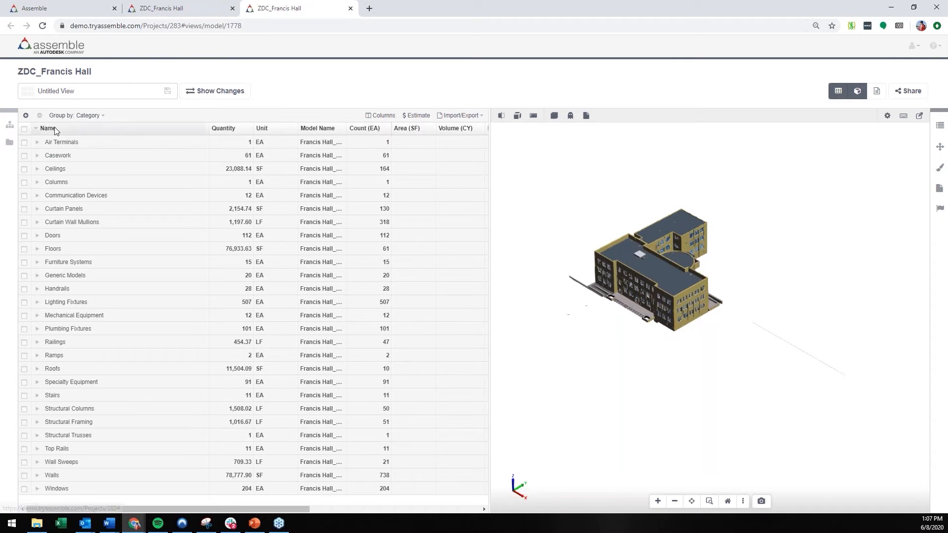
pyautogui.click(37, 236)
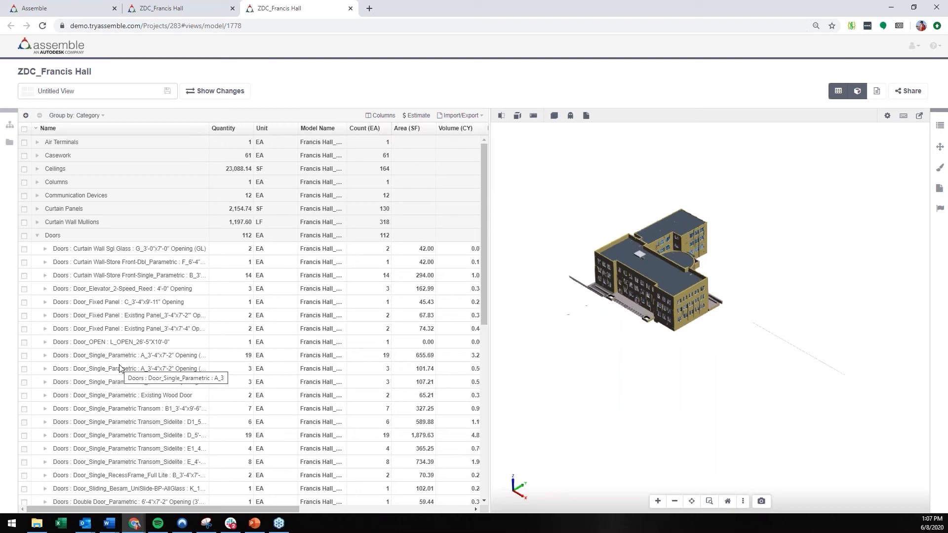
pyautogui.scroll(1, 639, 295)
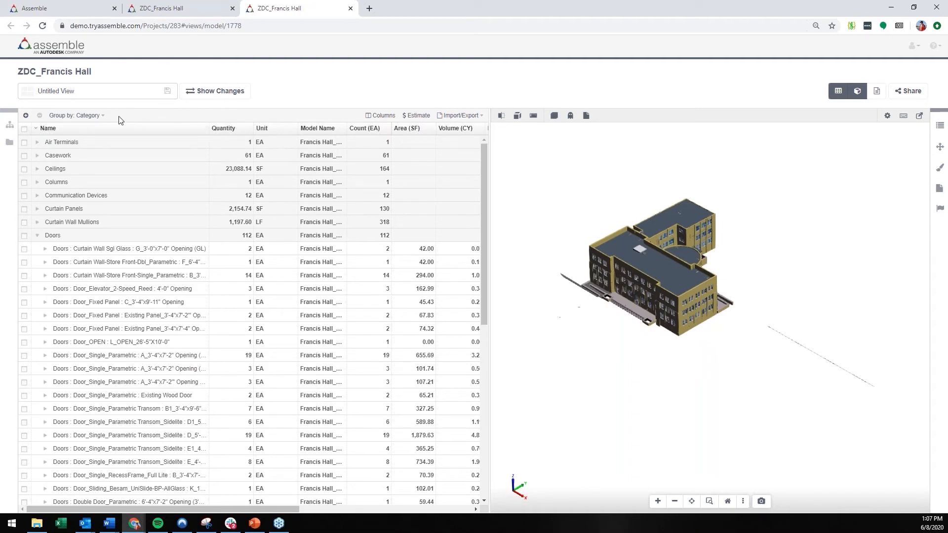
# Step: Change the inventory grouping from Category to Level
pyautogui.click(92, 117)
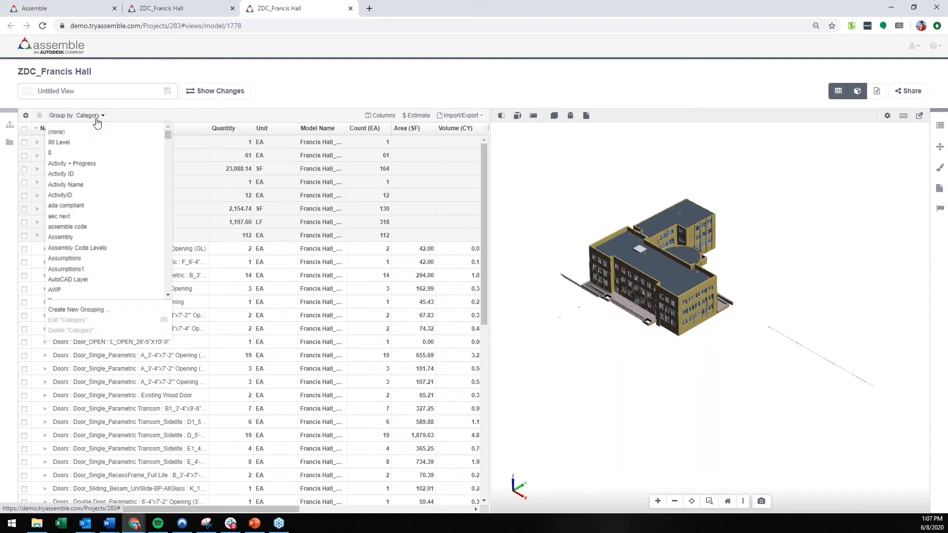
pyautogui.scroll(-15, 92, 200)
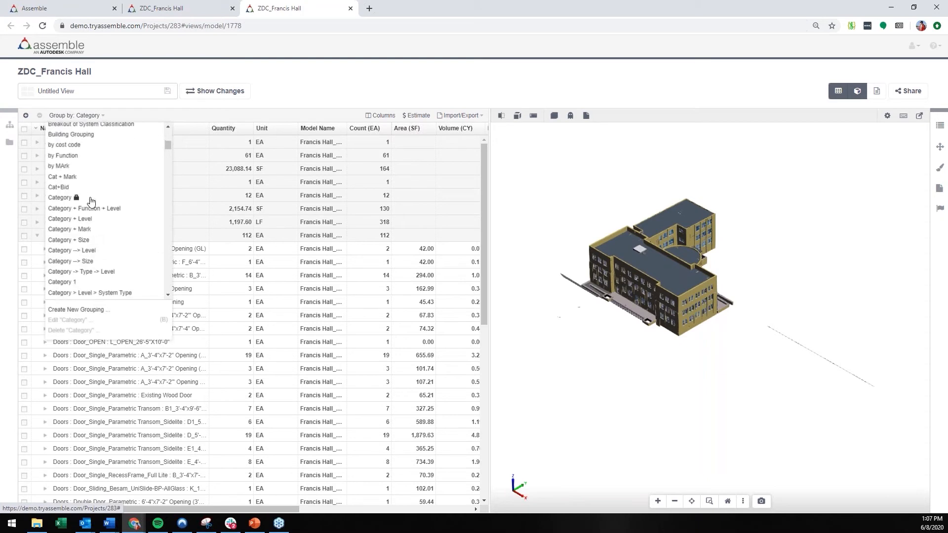
pyautogui.scroll(-20, 92, 205)
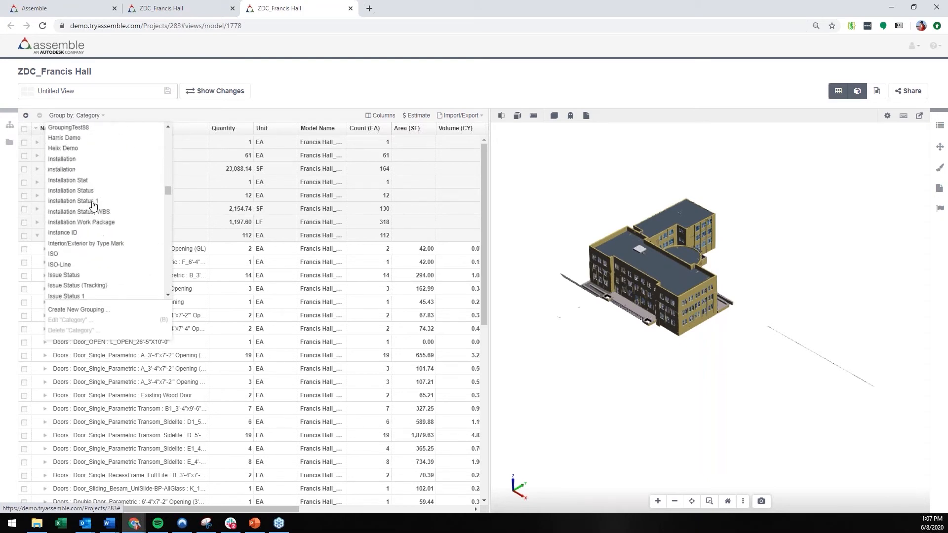
pyautogui.scroll(5, 92, 200)
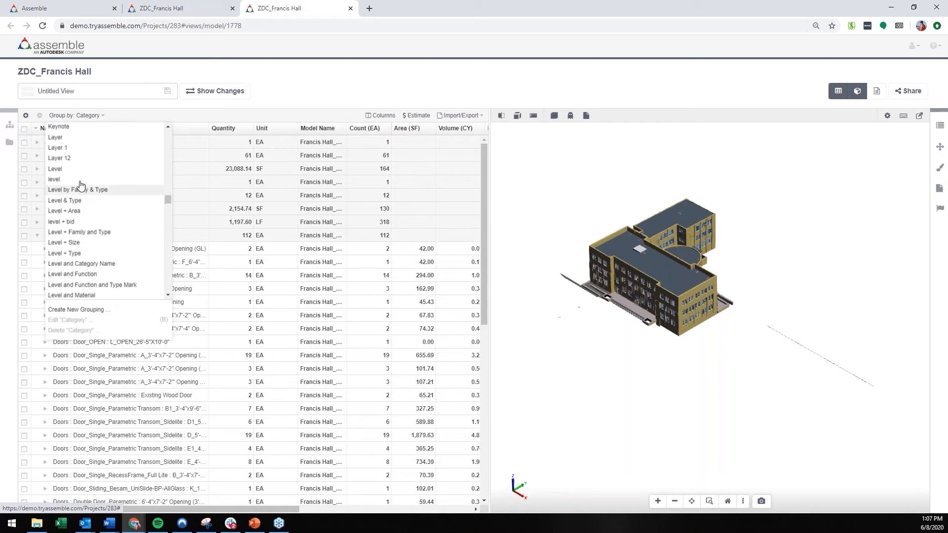
pyautogui.click(81, 173)
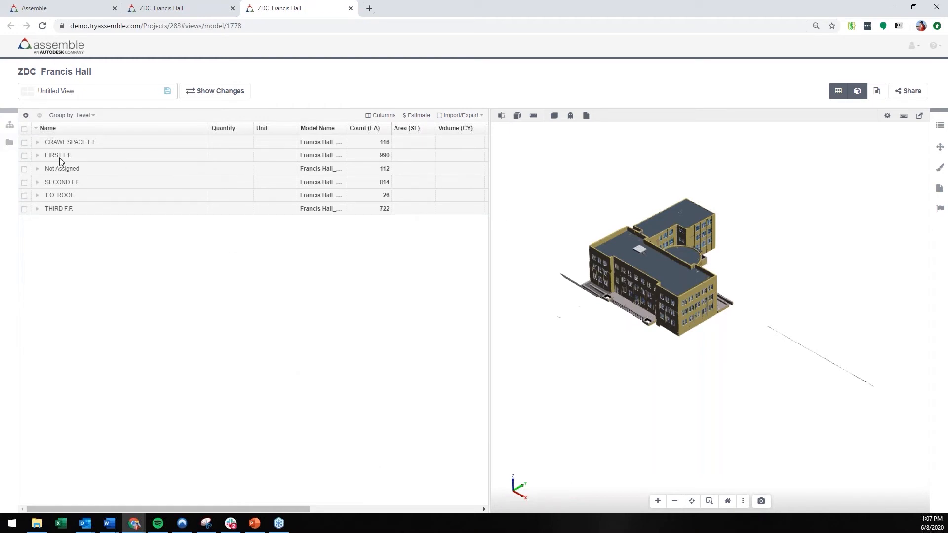
# Step: Examine the exterior doors under the FIRST F.F. level's Doors group, and collapse the level again
pyautogui.click(38, 156)
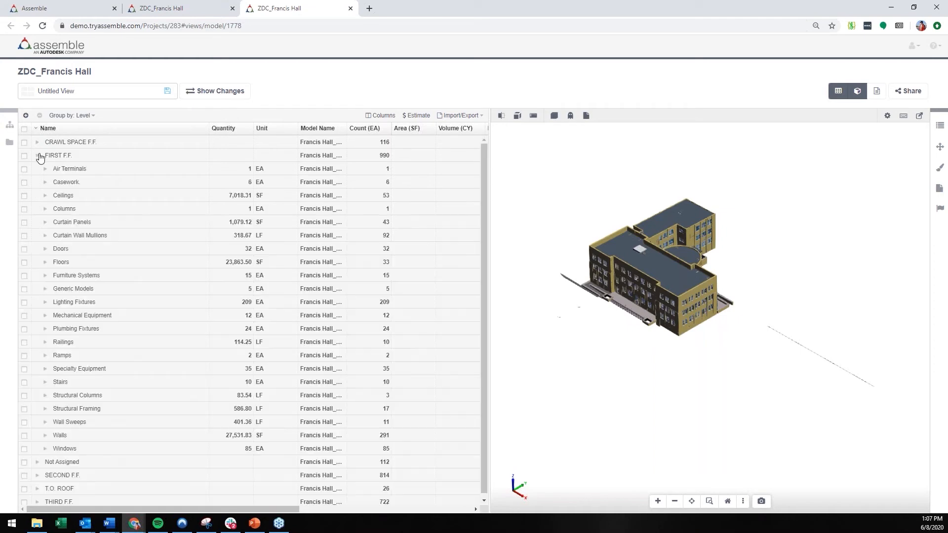
pyautogui.click(45, 249)
pyautogui.click(53, 263)
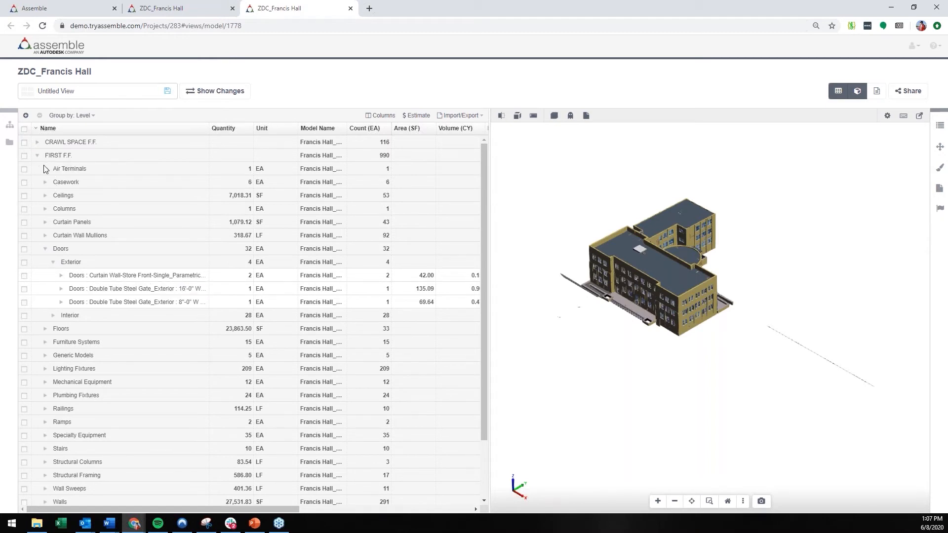
pyautogui.click(47, 250)
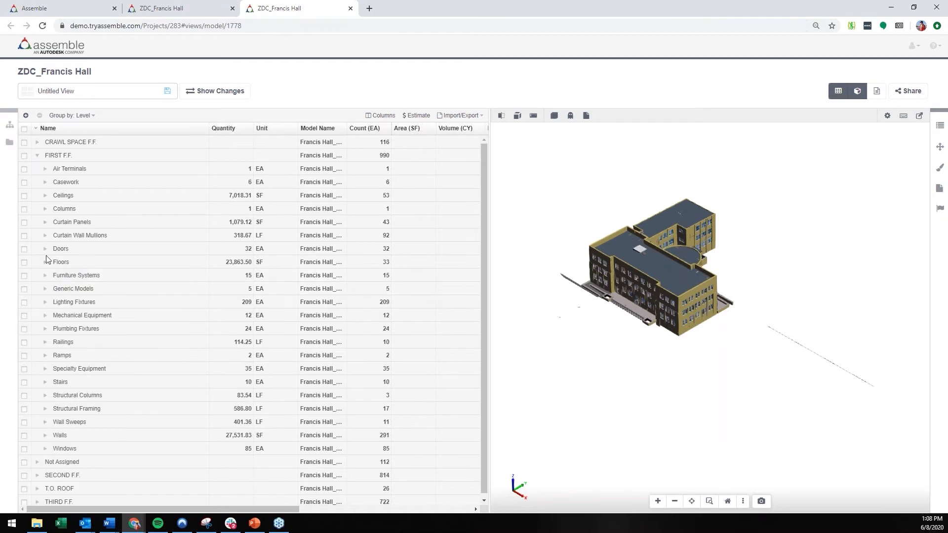
pyautogui.click(38, 156)
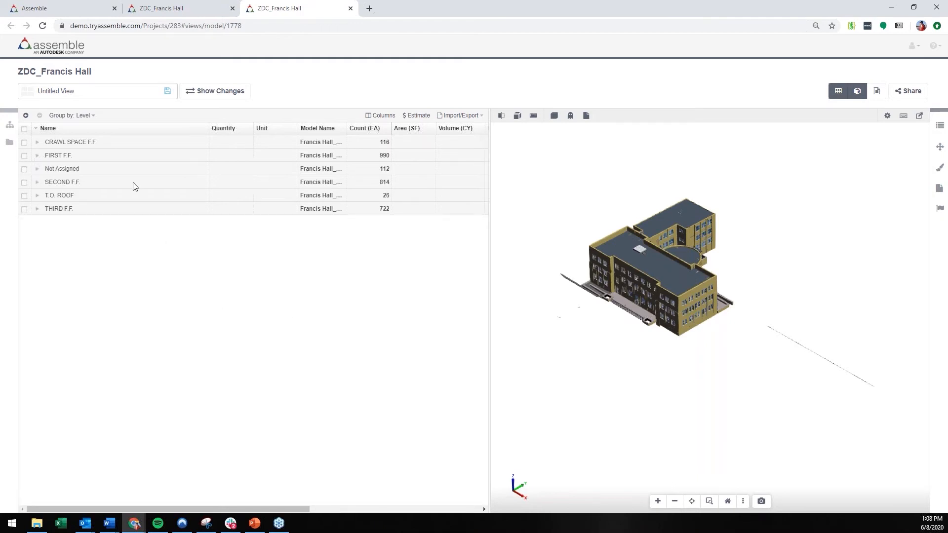
# Step: Expand FIRST F.F. down to the individual exterior Curtain Wall-Store Front-Single_Parametric doors and review their dimension columns
pyautogui.click(38, 157)
pyautogui.click(46, 182)
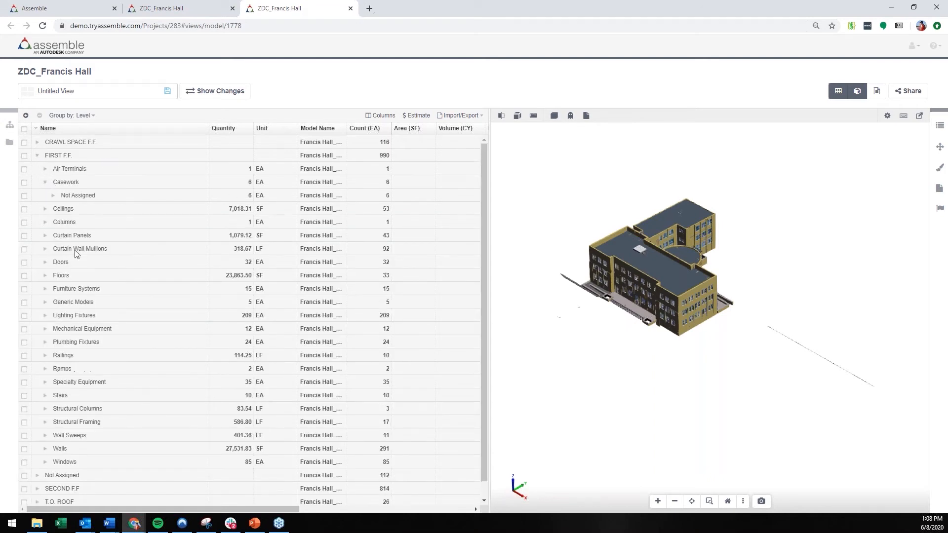
pyautogui.moveTo(216, 509)
pyautogui.mouseDown()
pyautogui.moveTo(316, 504)
pyautogui.moveTo(210, 506)
pyautogui.mouseUp()
pyautogui.click(46, 262)
pyautogui.click(53, 276)
pyautogui.click(60, 289)
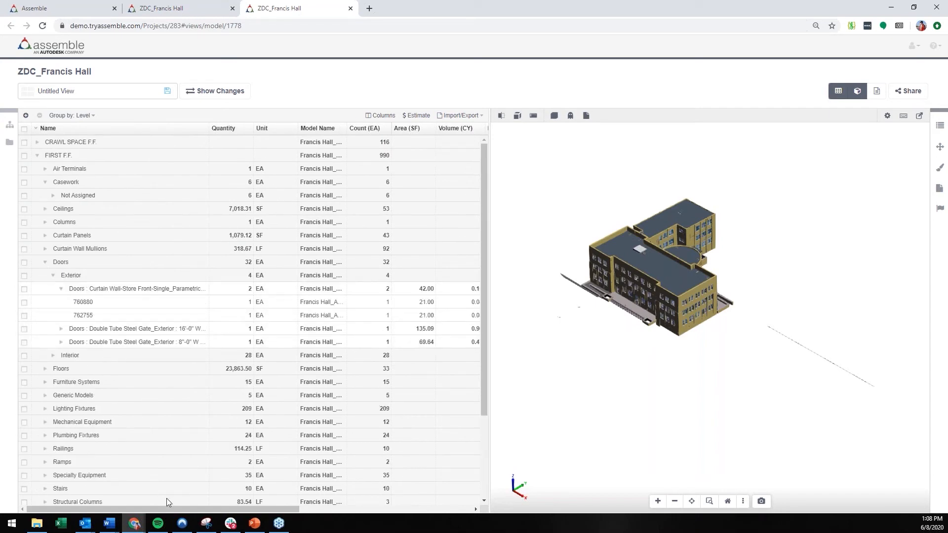
pyautogui.moveTo(173, 508); pyautogui.dragTo(409, 480)
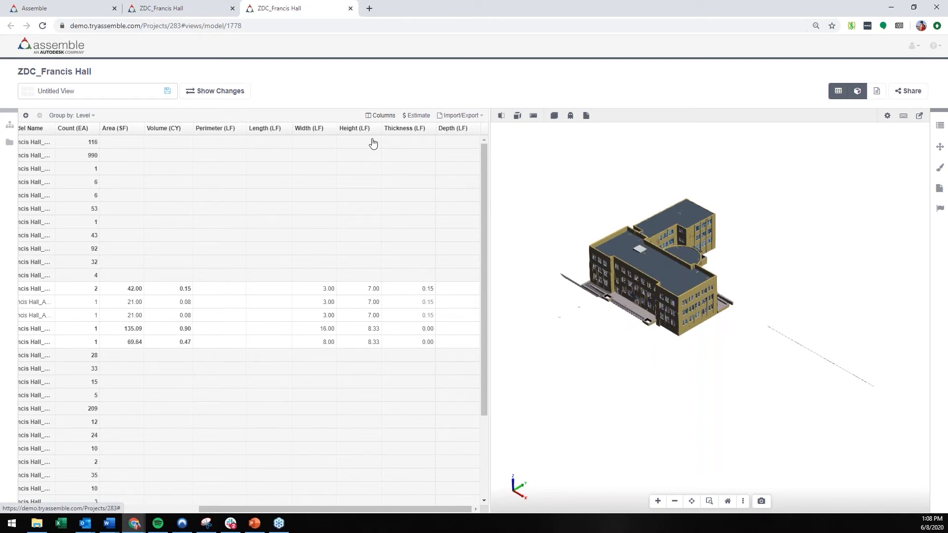
# Step: Remove the Perimeter (LF), Length (LF) and Depth (LF) columns from the inventory grid
pyautogui.click(380, 115)
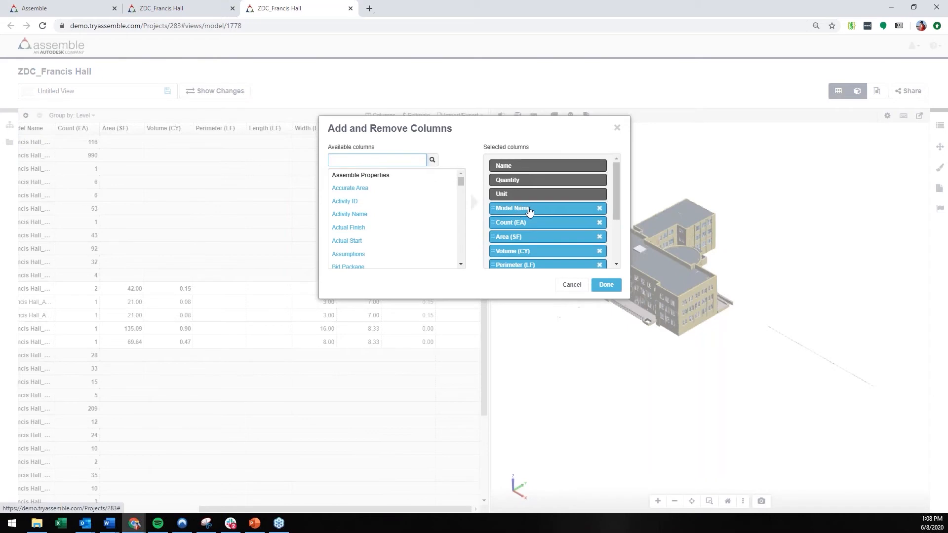
pyautogui.scroll(-3, 580, 225)
pyautogui.click(600, 185)
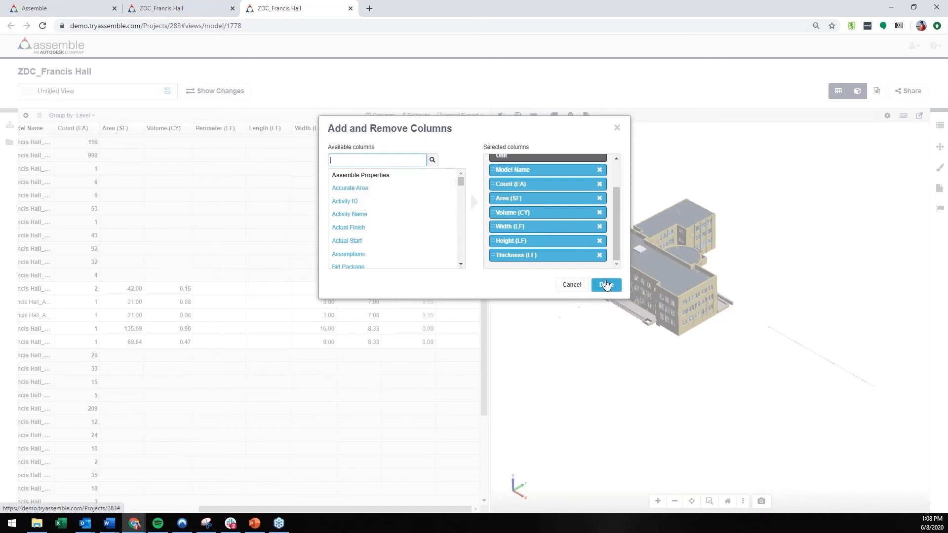
pyautogui.click(607, 286)
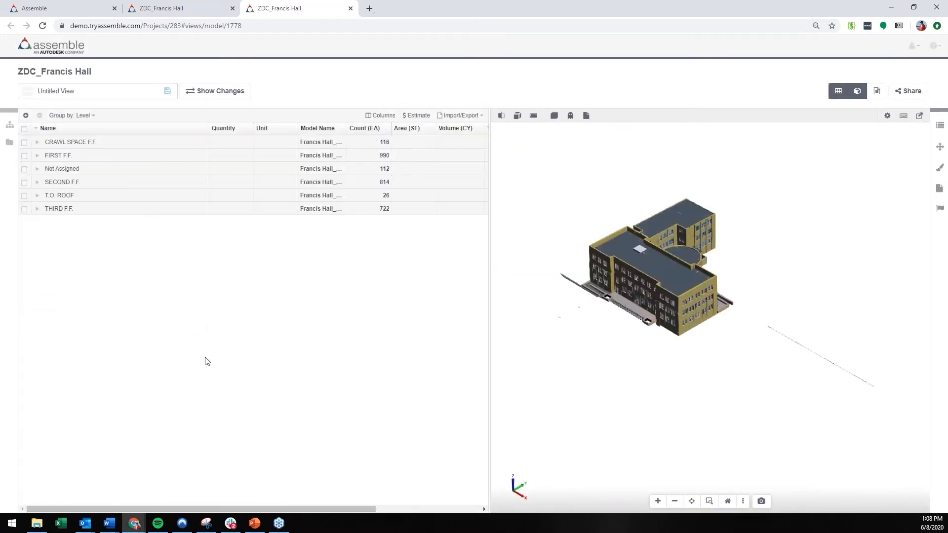
# Step: Expand the FIRST F.F. exterior storefront doors again and check their values across the reduced set of columns
pyautogui.click(38, 156)
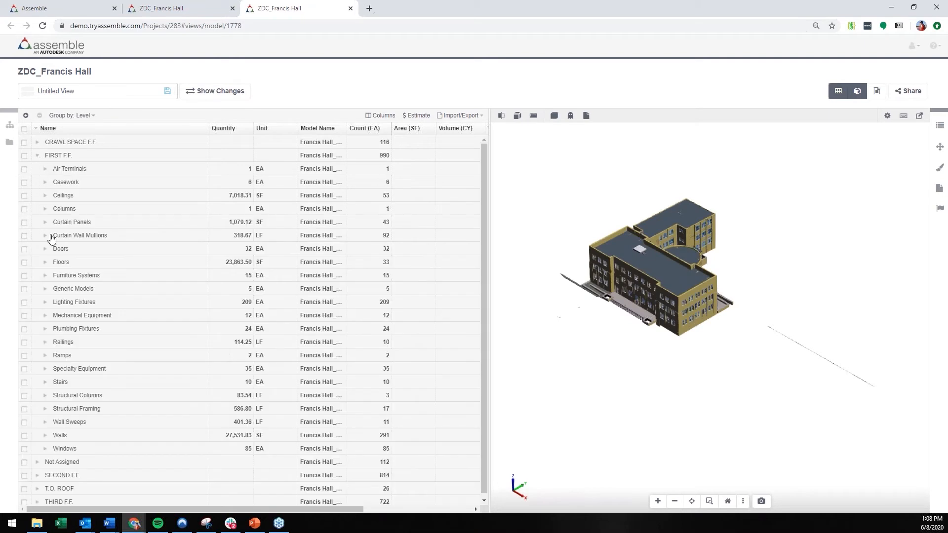
pyautogui.click(45, 249)
pyautogui.click(53, 263)
pyautogui.click(60, 275)
pyautogui.moveTo(282, 509); pyautogui.dragTo(483, 517)
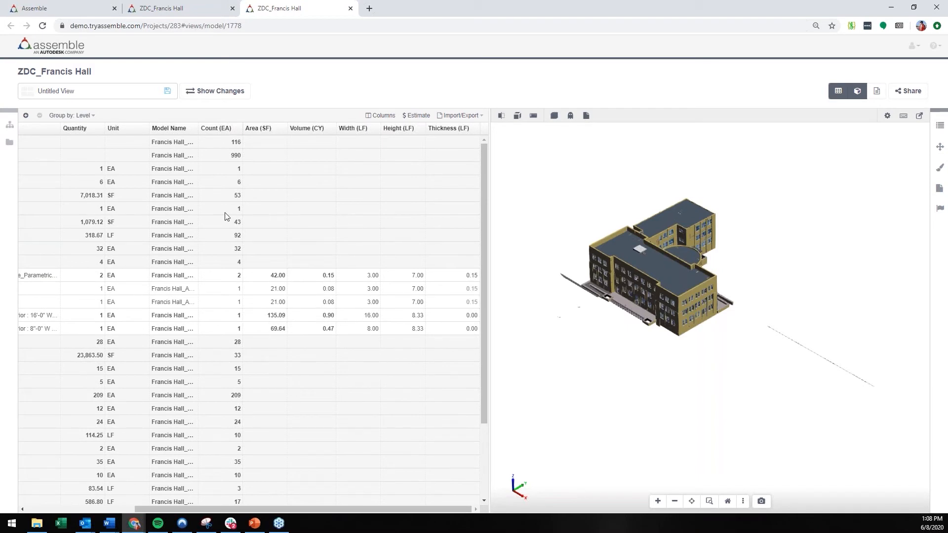
# Step: Review the available import and export options without choosing one, and return to the grid's first columns
pyautogui.click(470, 116)
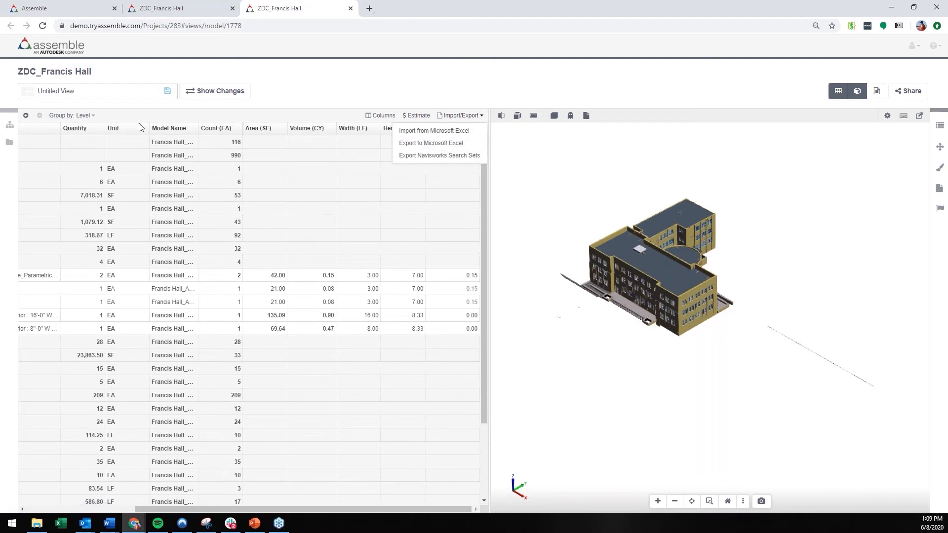
pyautogui.moveTo(447, 507); pyautogui.dragTo(339, 509)
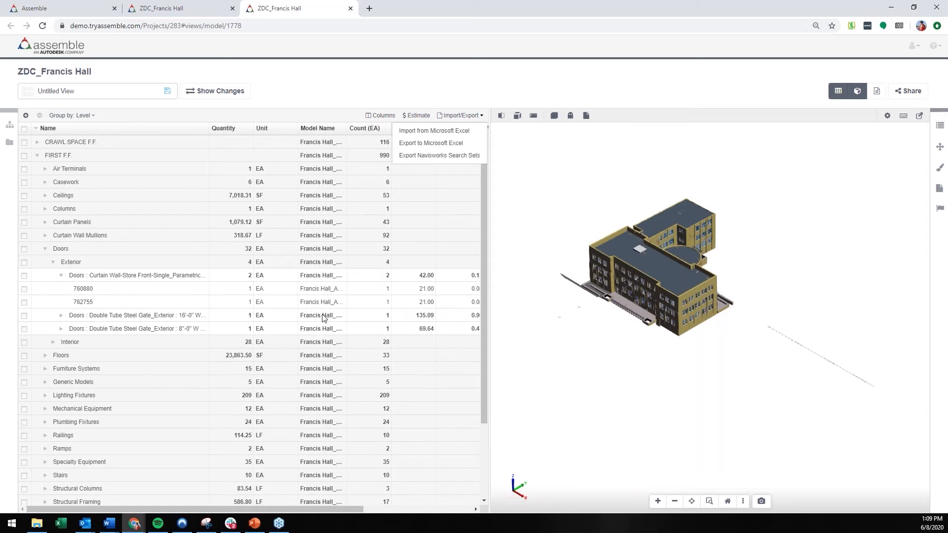
pyautogui.click(408, 93)
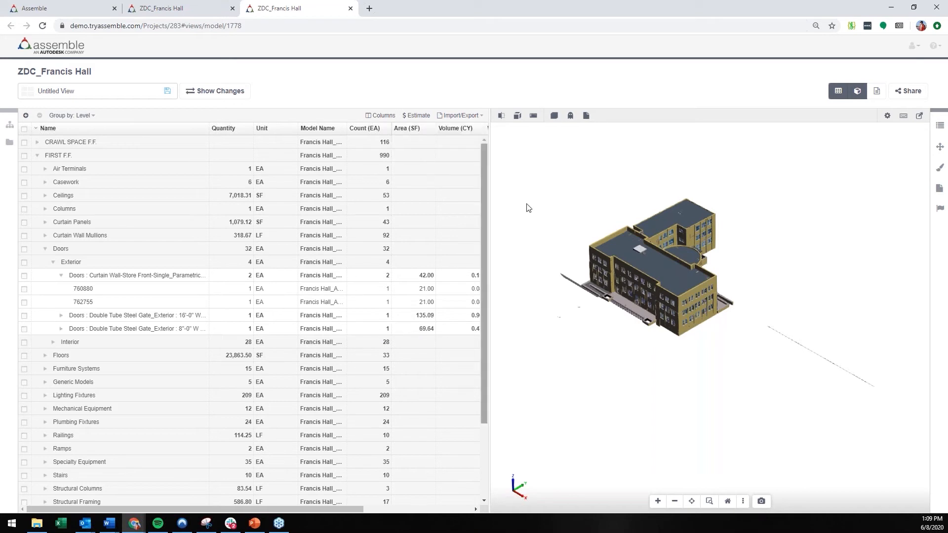
# Step: Select the long exterior wall behind the entrance ramp in the 3D model to locate its entry in the inventory
pyautogui.scroll(3, 683, 327)
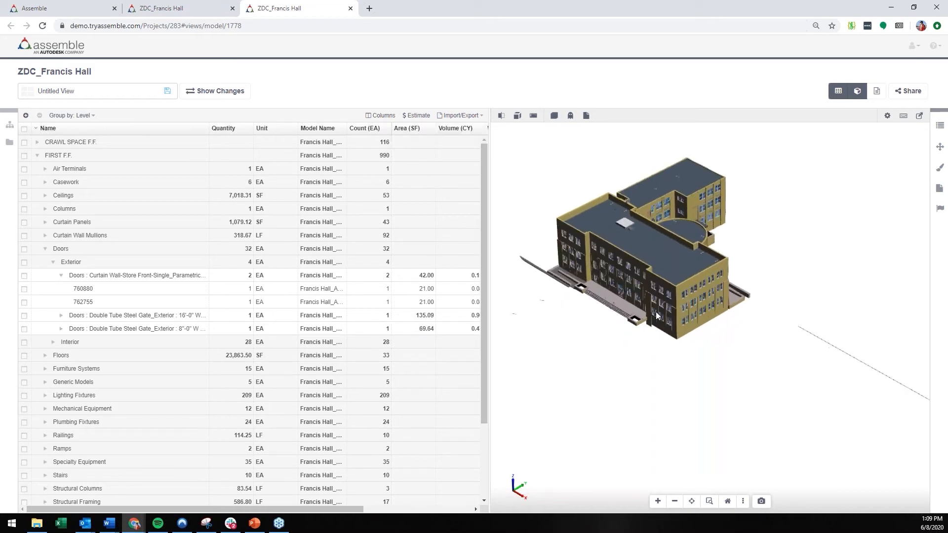
pyautogui.moveTo(654, 312); pyautogui.dragTo(732, 346, button='middle')
pyautogui.scroll(1, 732, 346)
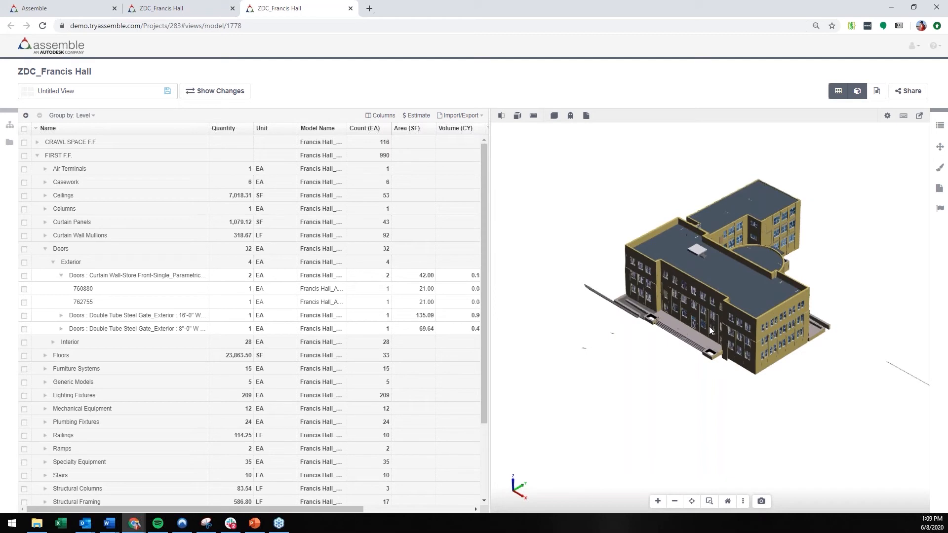
pyautogui.scroll(2, 712, 313)
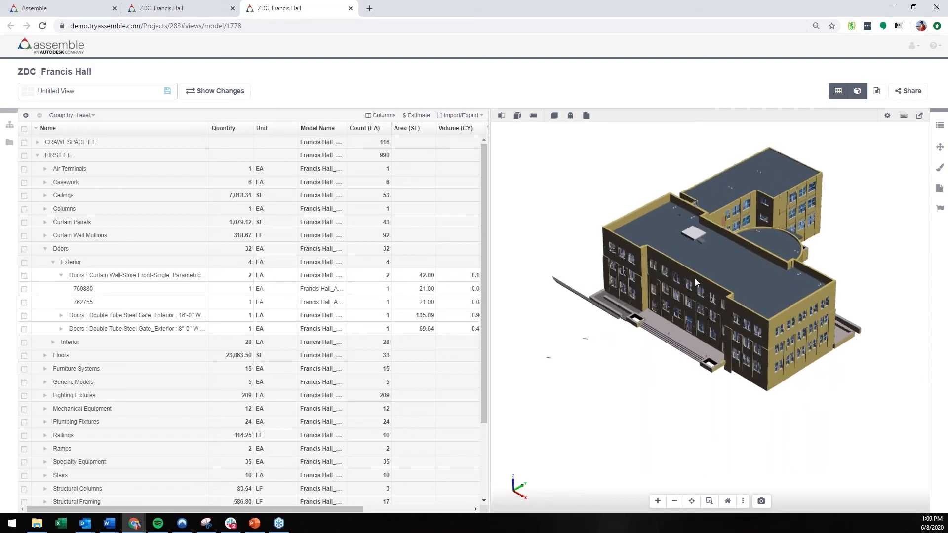
pyautogui.click(695, 277)
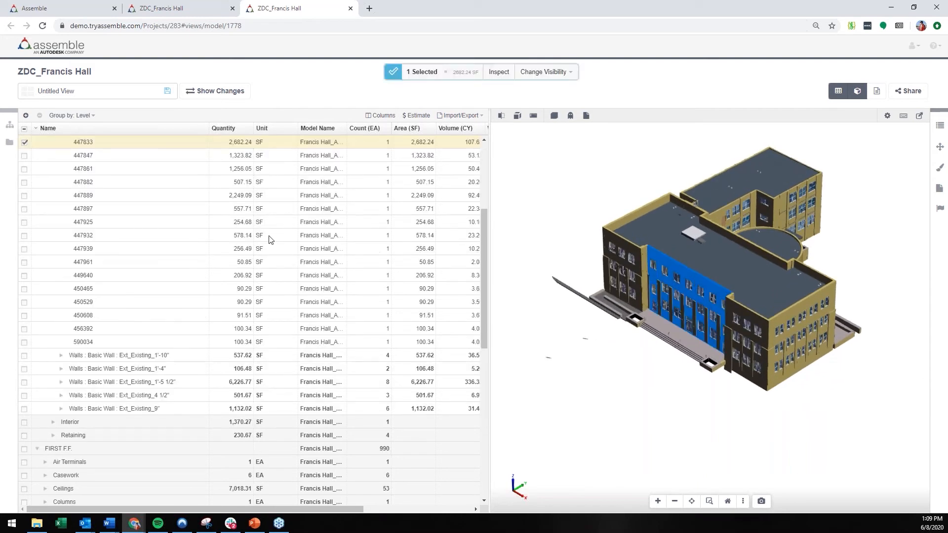
# Step: Check the selected wall's row within the Ext_Existing_1'-1" exterior wall group of CRAWL SPACE F.F
pyautogui.scroll(2, 205, 223)
pyautogui.scroll(2, 205, 223)
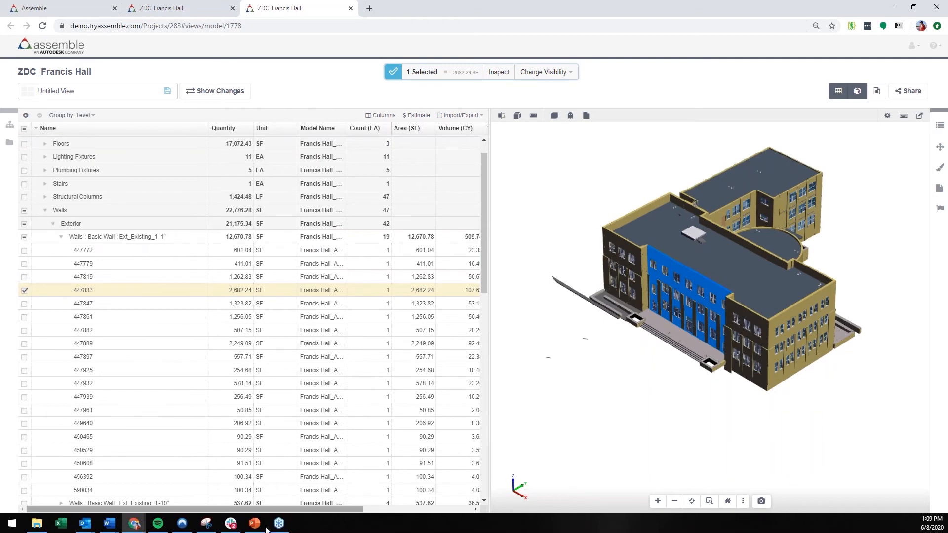
pyautogui.moveTo(262, 509); pyautogui.dragTo(326, 508)
pyautogui.scroll(-1, 662, 348)
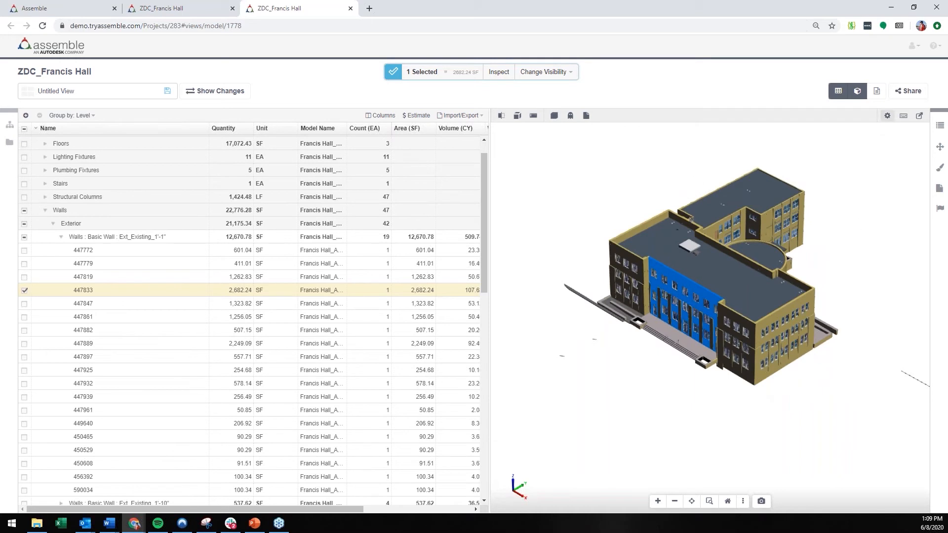
# Step: Display the 2D sheets alongside the inventory and 3D model, and examine the A001 - ARCHITECTURAL SITE PLAN sheet
pyautogui.click(879, 94)
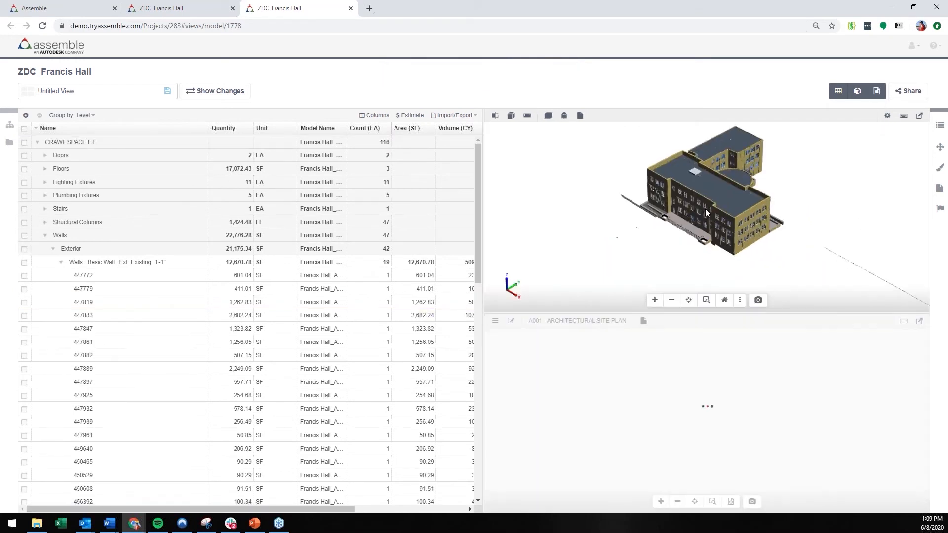
pyautogui.scroll(4, 706, 209)
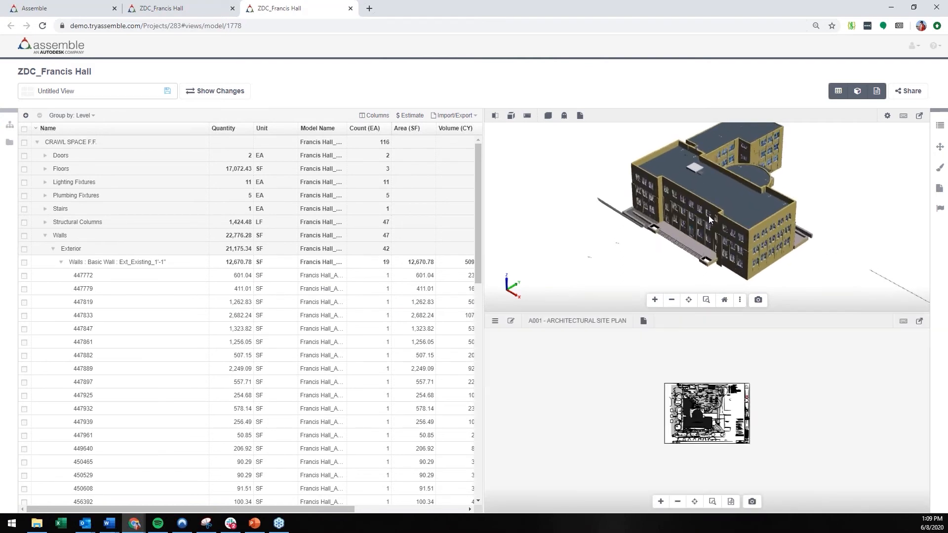
pyautogui.scroll(3, 707, 391)
pyautogui.scroll(2, 701, 407)
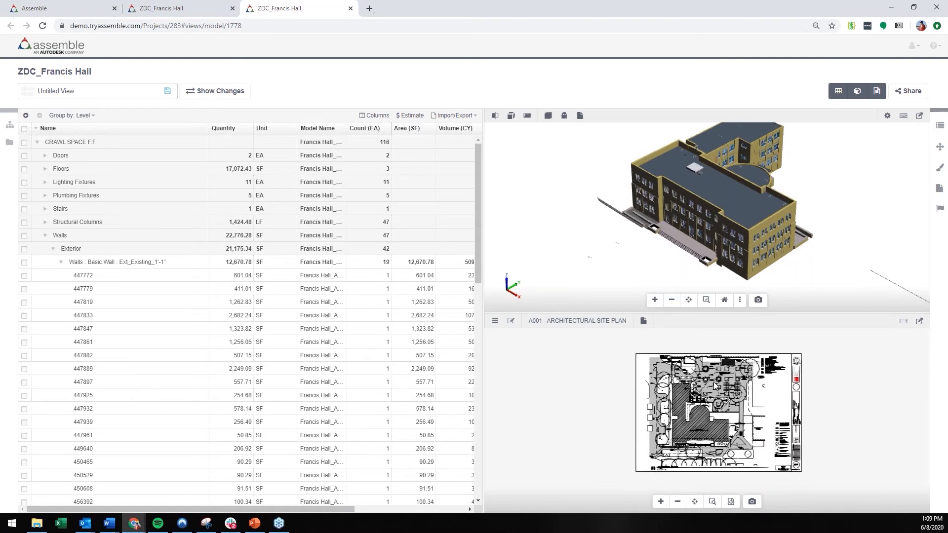
pyautogui.moveTo(714, 386); pyautogui.dragTo(702, 379)
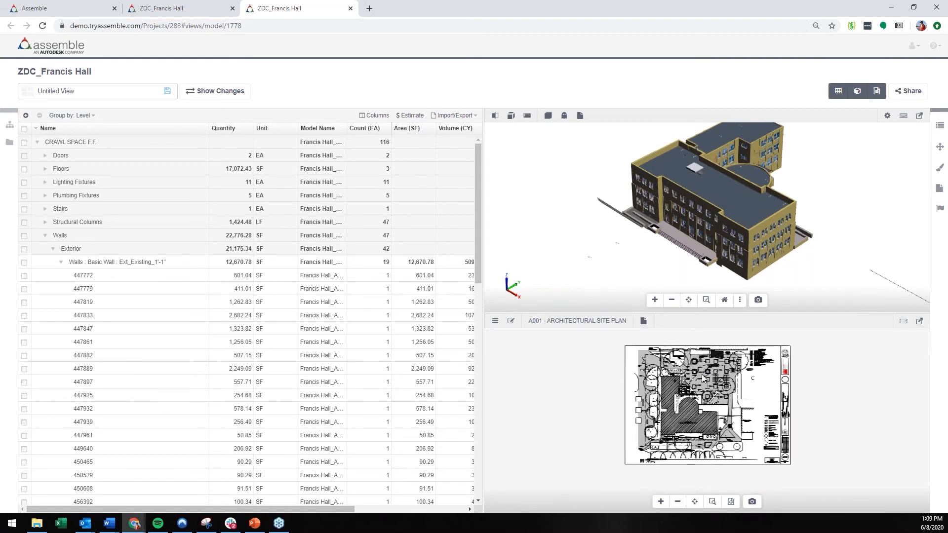
# Step: Select the long wall behind the entrance ramp and open A101 - FIRST FLOOR PLAN from the sheets that contain it
pyautogui.click(686, 195)
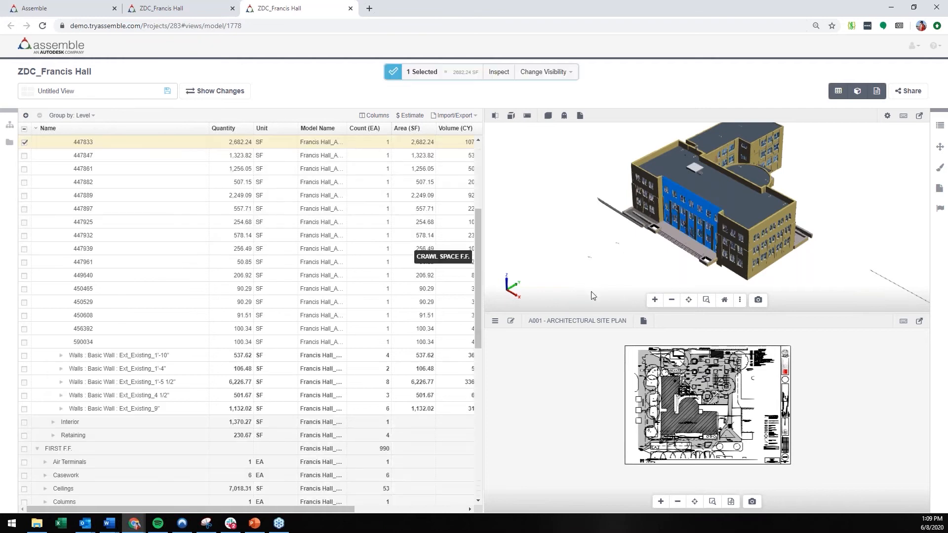
pyautogui.click(496, 321)
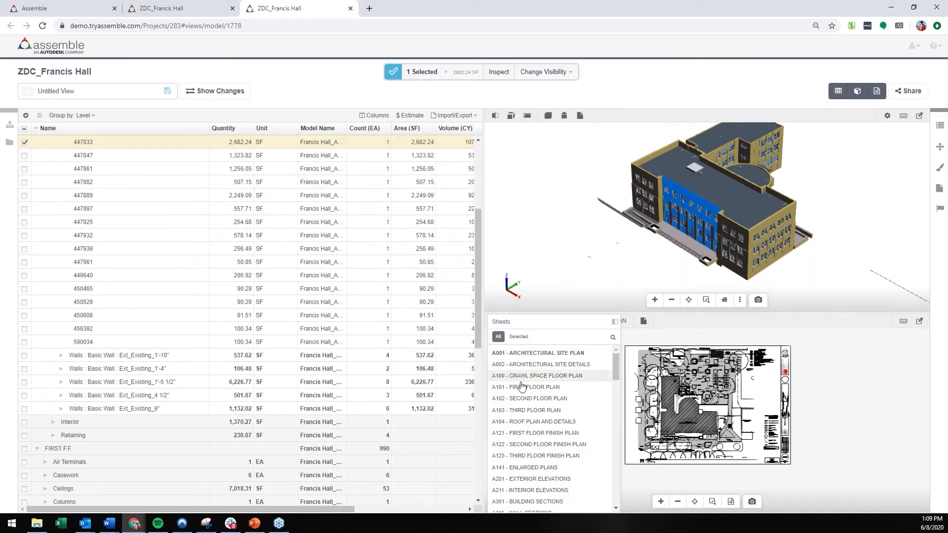
pyautogui.scroll(-5, 533, 391)
pyautogui.scroll(-10, 532, 391)
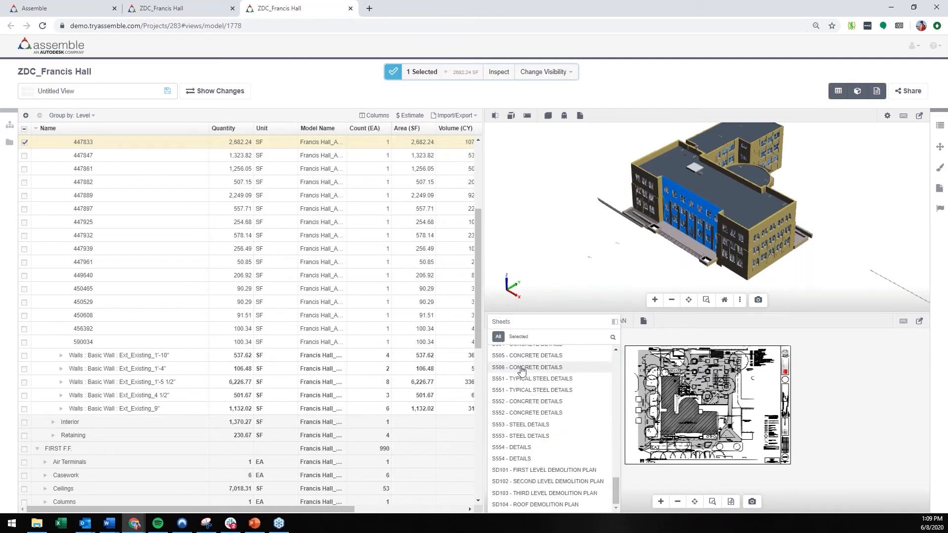
pyautogui.click(518, 338)
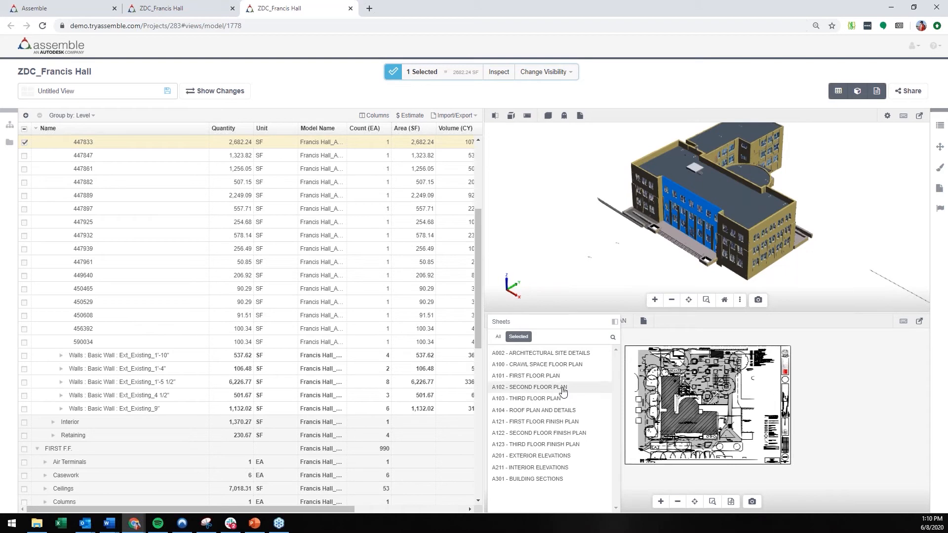
pyautogui.click(553, 376)
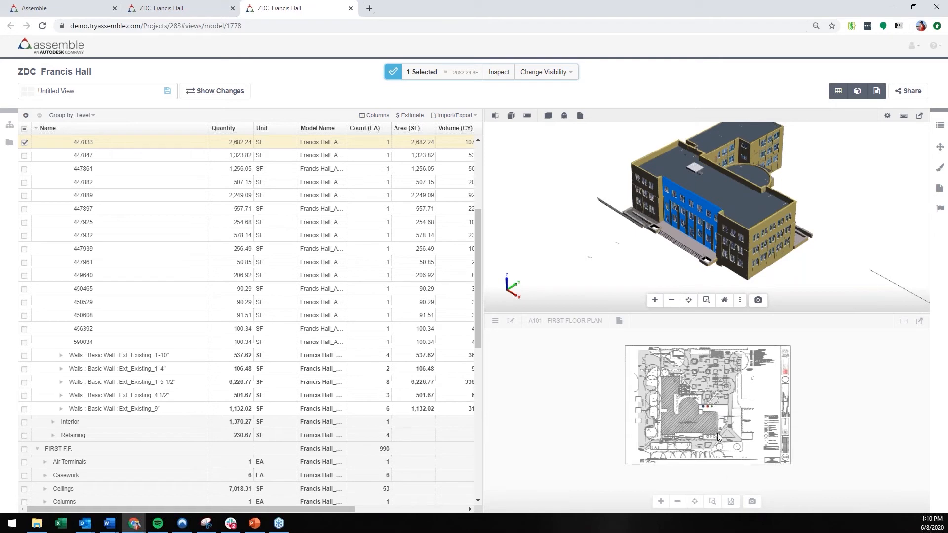
# Step: Examine the selected wall's location on the A101 - FIRST FLOOR PLAN sheet
pyautogui.scroll(-3, 709, 447)
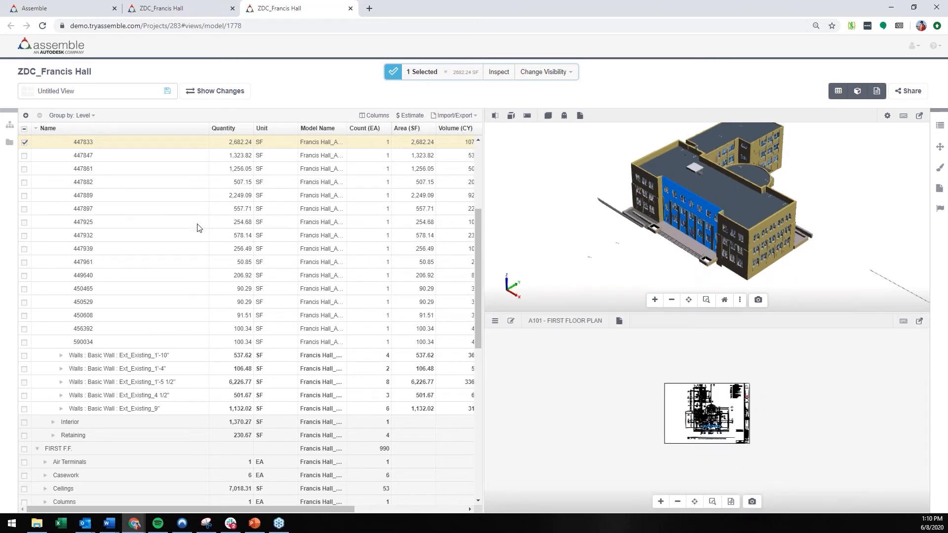
pyautogui.scroll(1, 731, 454)
pyautogui.scroll(6, 733, 455)
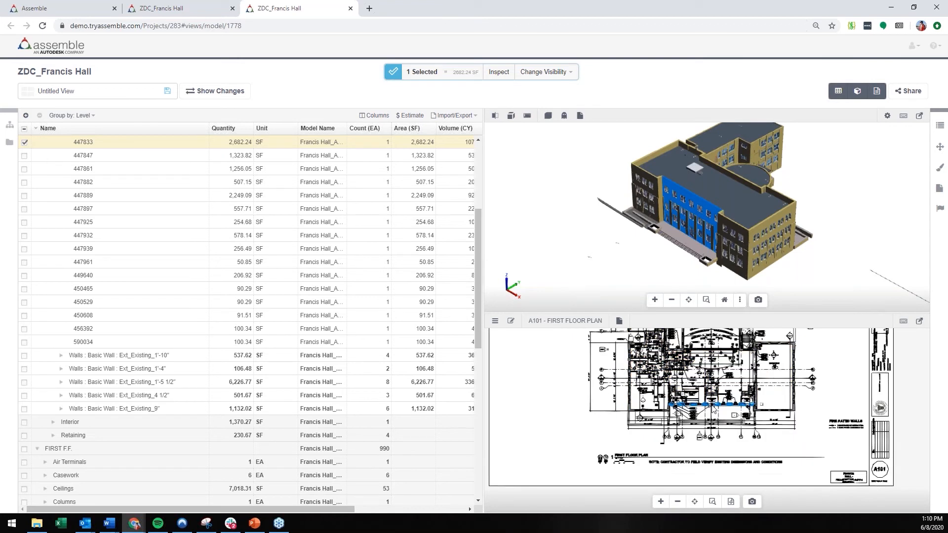
pyautogui.scroll(4, 732, 397)
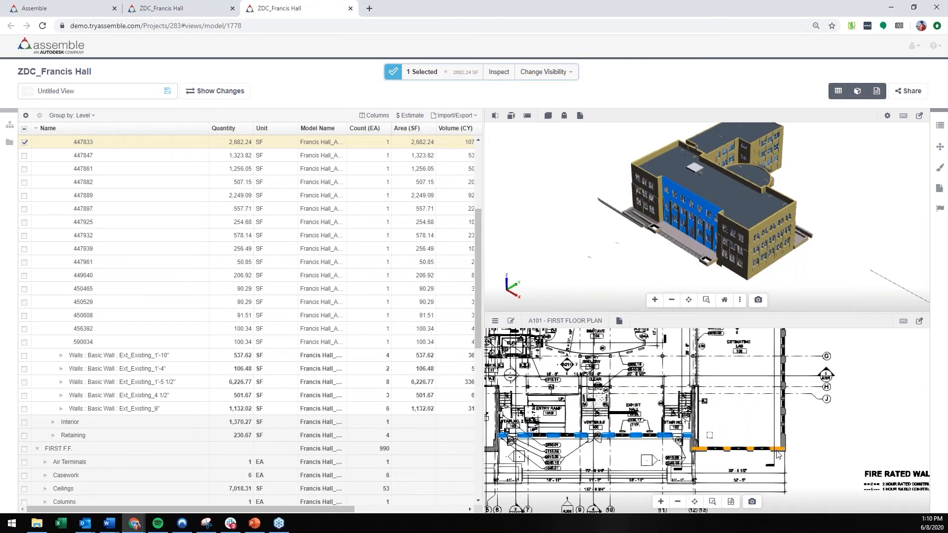
# Step: Select the outer end wall of the Estimating Lab on the first floor plan to locate it in the model and inventory
pyautogui.click(778, 450)
pyautogui.scroll(5, 779, 452)
pyautogui.click(788, 462)
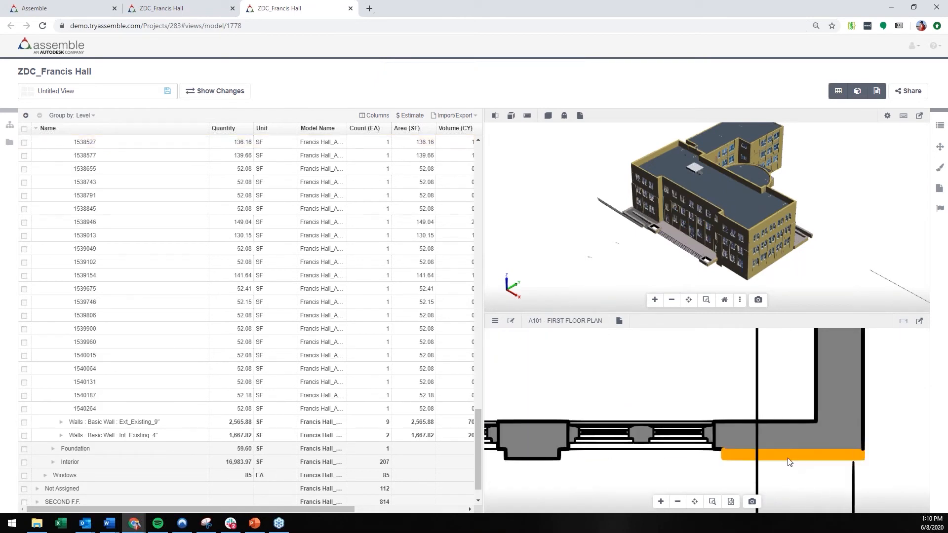
pyautogui.click(830, 396)
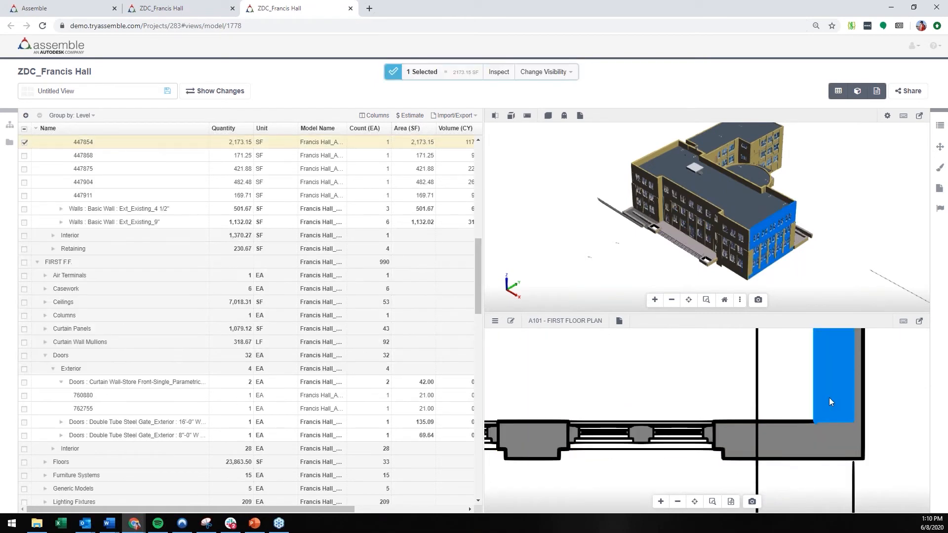
pyautogui.scroll(-5, 828, 399)
pyautogui.scroll(2, 777, 253)
pyautogui.scroll(2, 237, 225)
pyautogui.scroll(2, 248, 266)
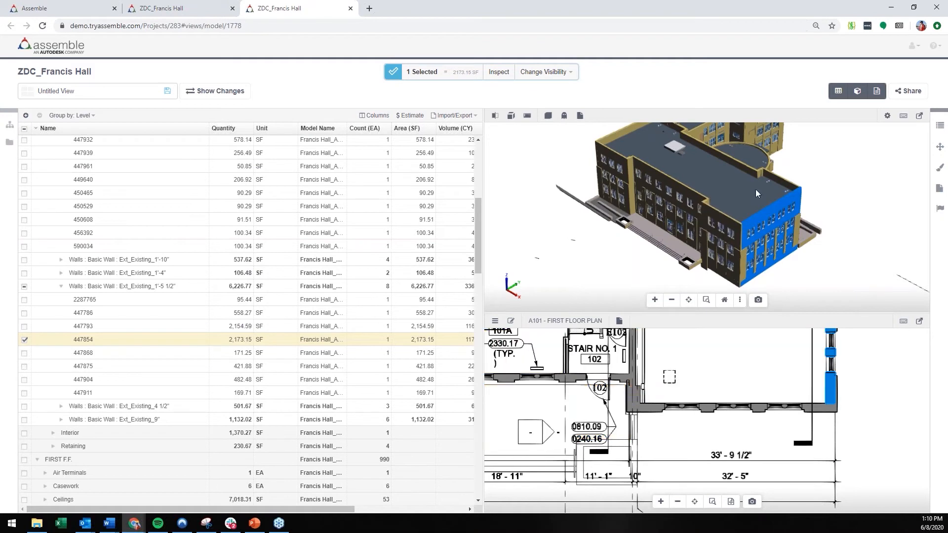
# Step: Hide the sheets view and show the properties of the long exterior wall behind the entrance ramp
pyautogui.click(877, 91)
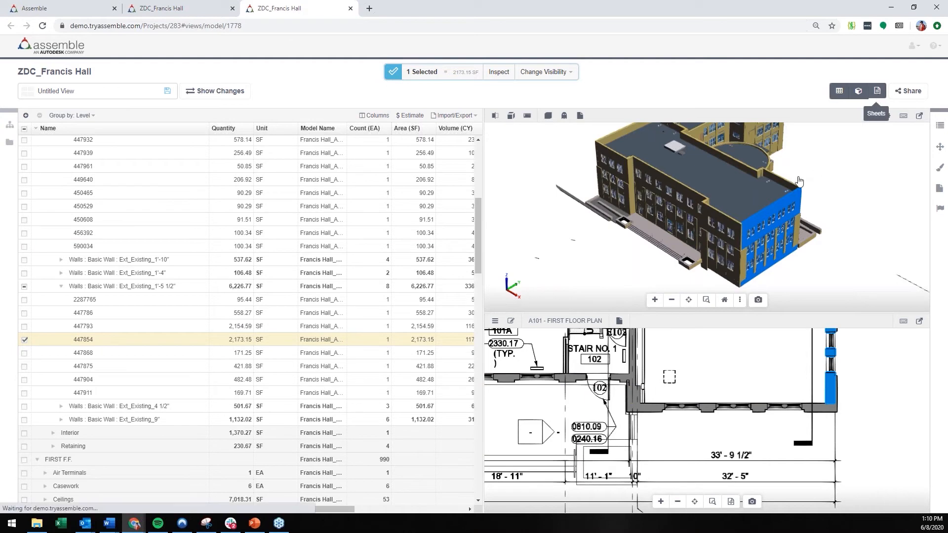
pyautogui.click(640, 257)
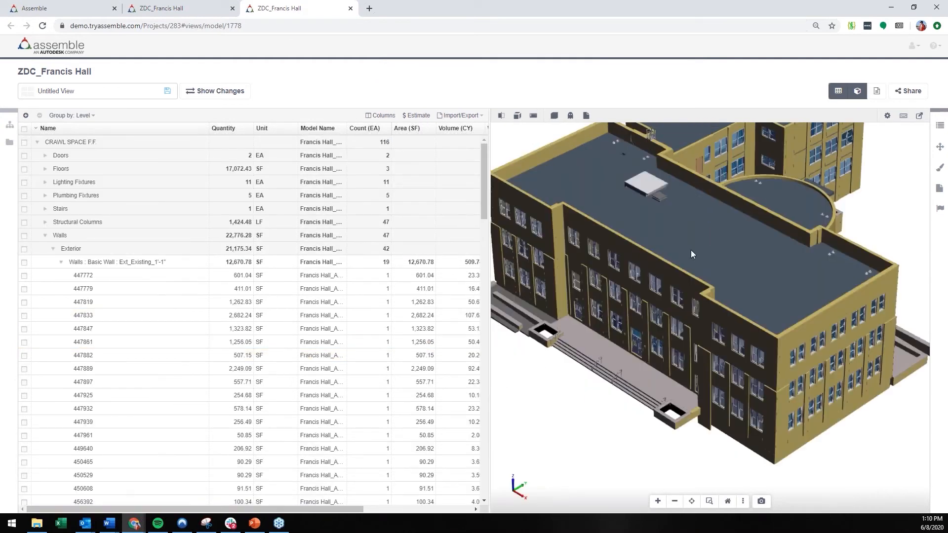
pyautogui.click(939, 126)
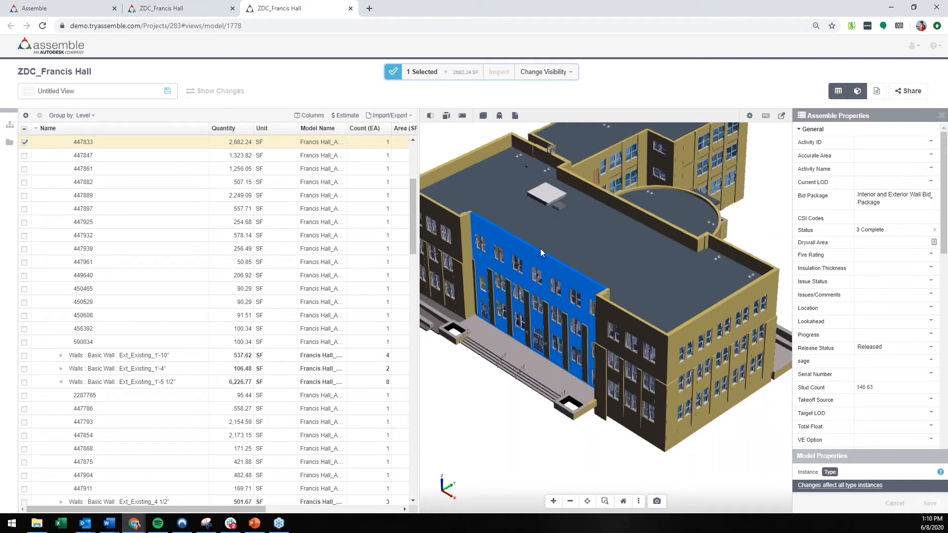
pyautogui.scroll(-1, 513, 254)
pyautogui.moveTo(513, 253); pyautogui.dragTo(542, 278, button='middle')
pyautogui.scroll(1, 542, 278)
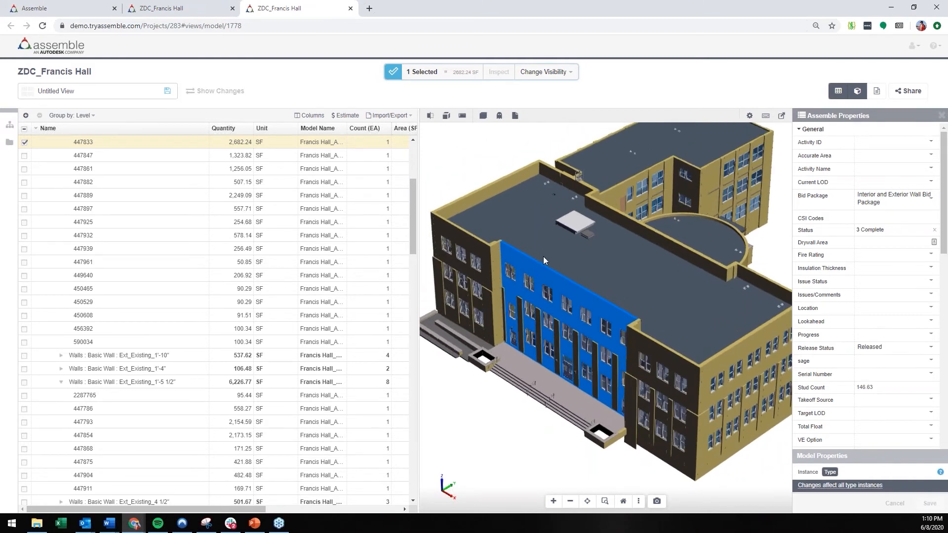
# Step: Review the wall's Assemble properties, from the general and cost fields to the tracking, project management and estimating fields
pyautogui.moveTo(543, 259)
pyautogui.scroll(-1, 821, 201)
pyautogui.scroll(-4, 821, 201)
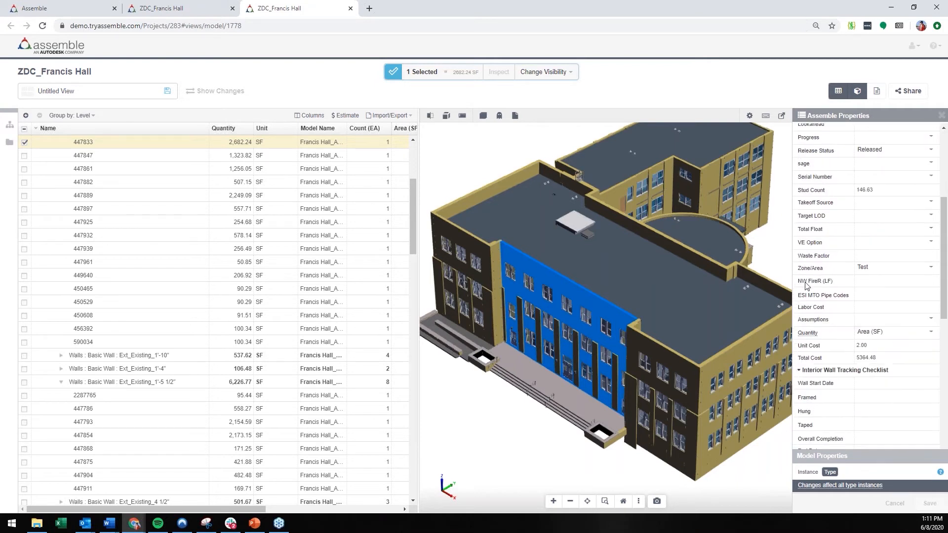
pyautogui.scroll(-4, 822, 271)
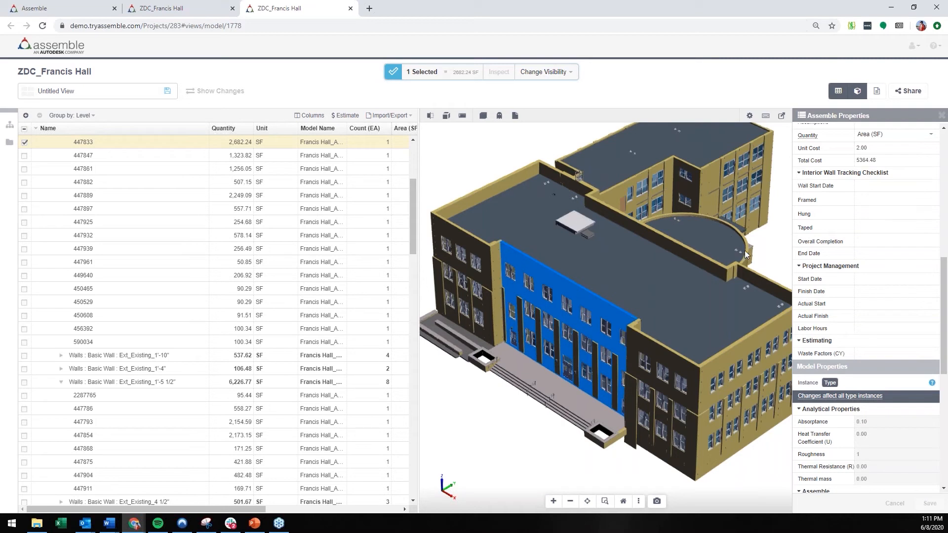
pyautogui.scroll(-2, 850, 257)
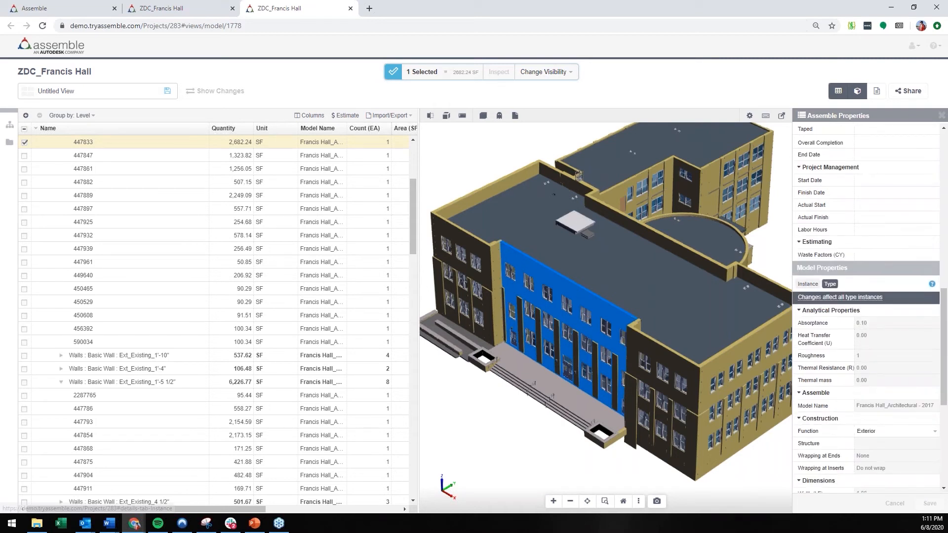
# Step: Review the wall's instance-level model properties, including constraints, dimensions, identity data and phasing, and close the properties
pyautogui.click(808, 284)
pyautogui.scroll(-2, 845, 292)
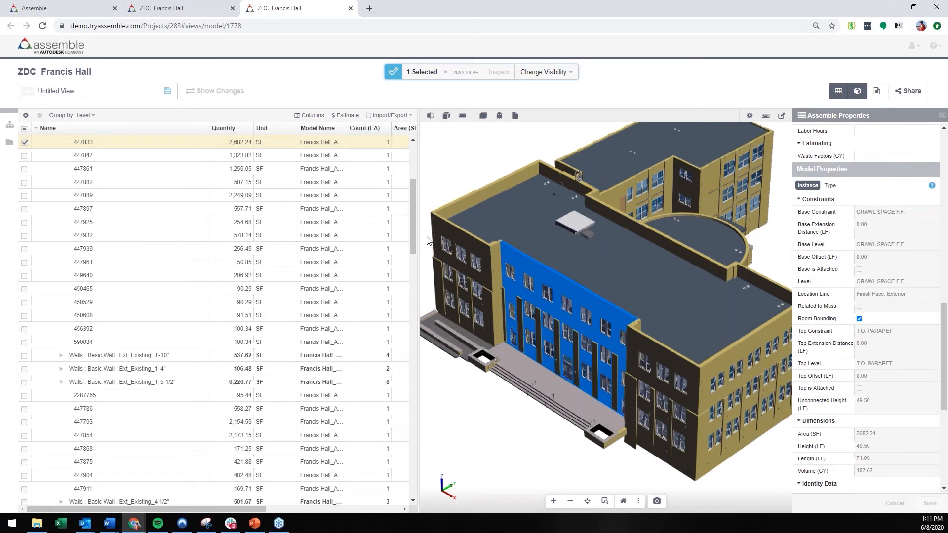
pyautogui.scroll(-2, 822, 297)
pyautogui.scroll(-1, 822, 296)
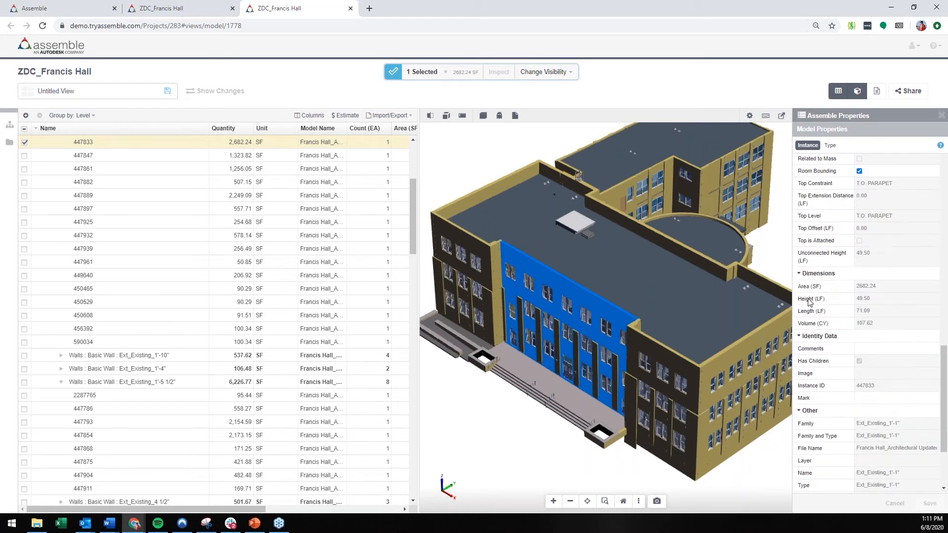
pyautogui.scroll(-2, 822, 311)
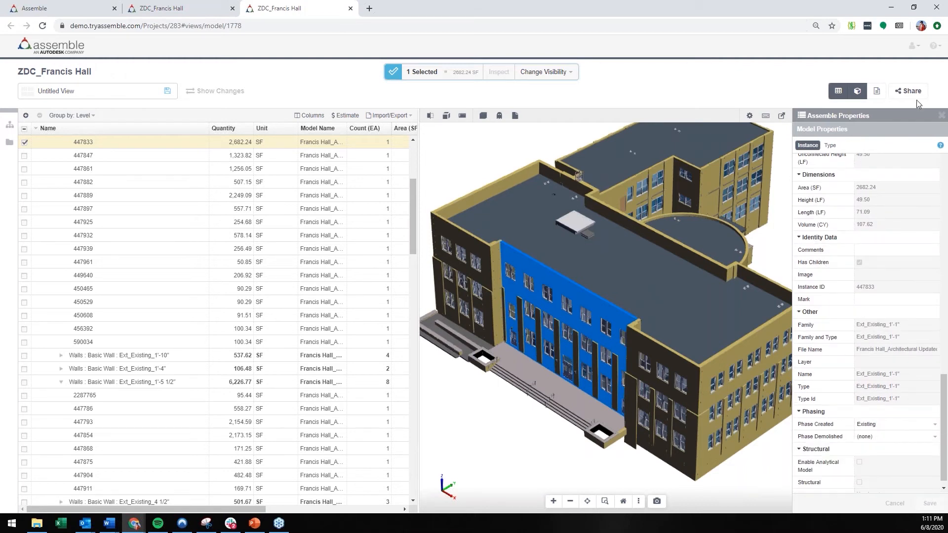
pyautogui.click(943, 116)
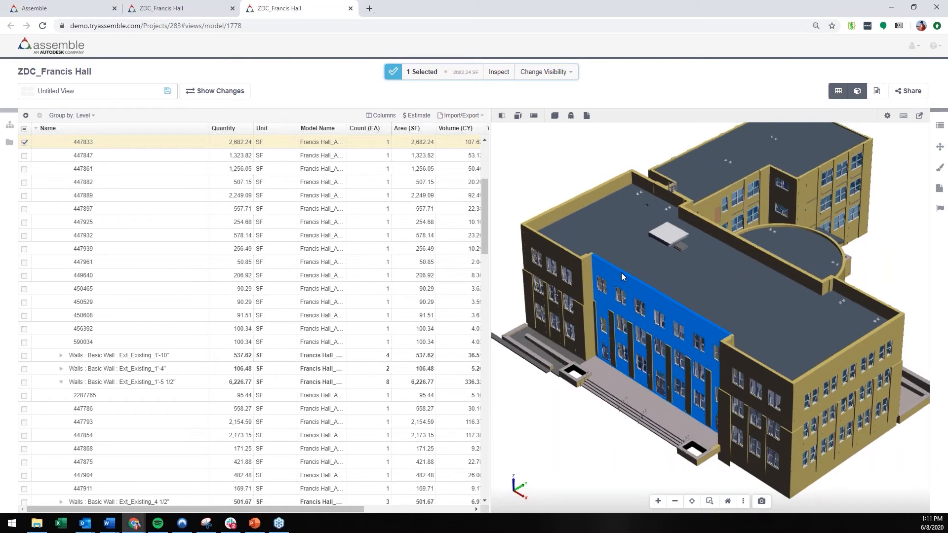
# Step: Collapse the Ext_Existing_1'-1" wall type, the Exterior group and the Walls category under CRAWL SPACE F.F
pyautogui.moveTo(622, 276)
pyautogui.moveTo(537, 324)
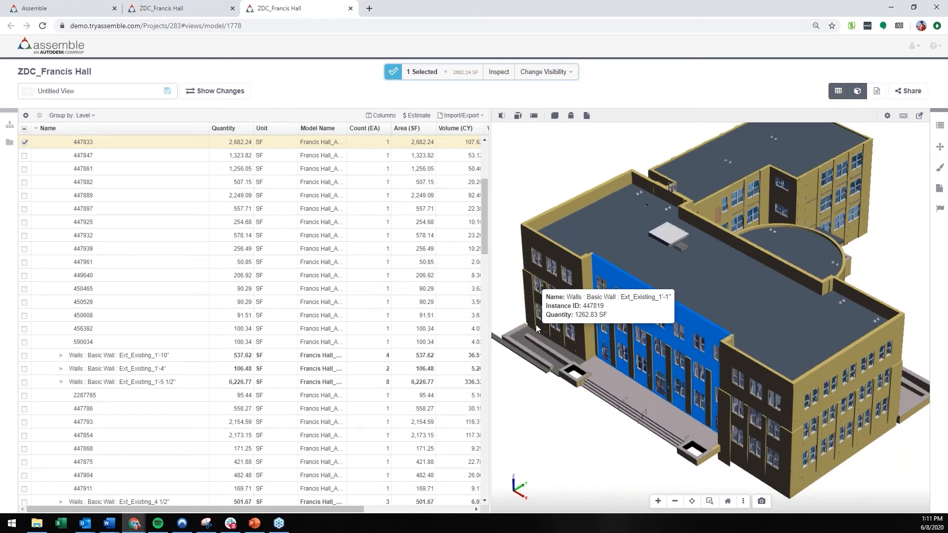
pyautogui.scroll(3, 220, 294)
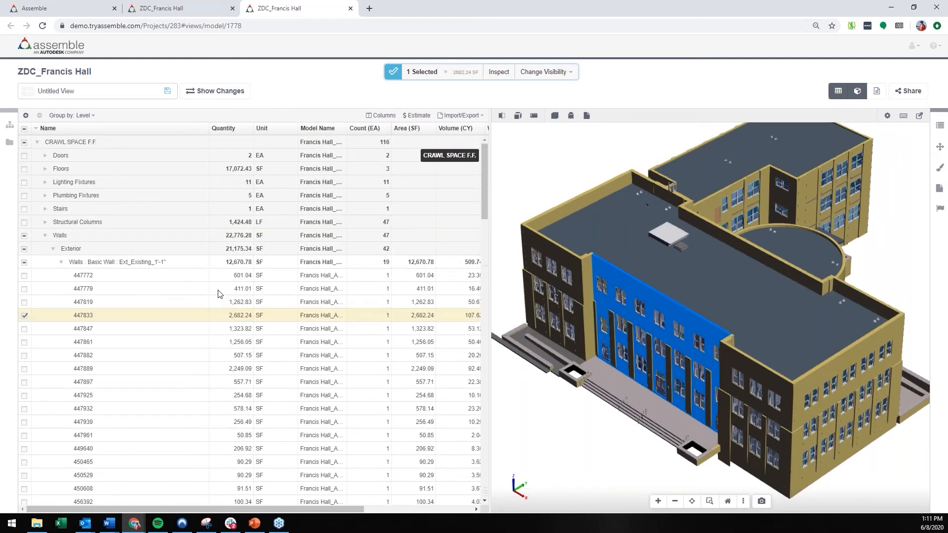
pyautogui.click(61, 262)
pyautogui.click(54, 252)
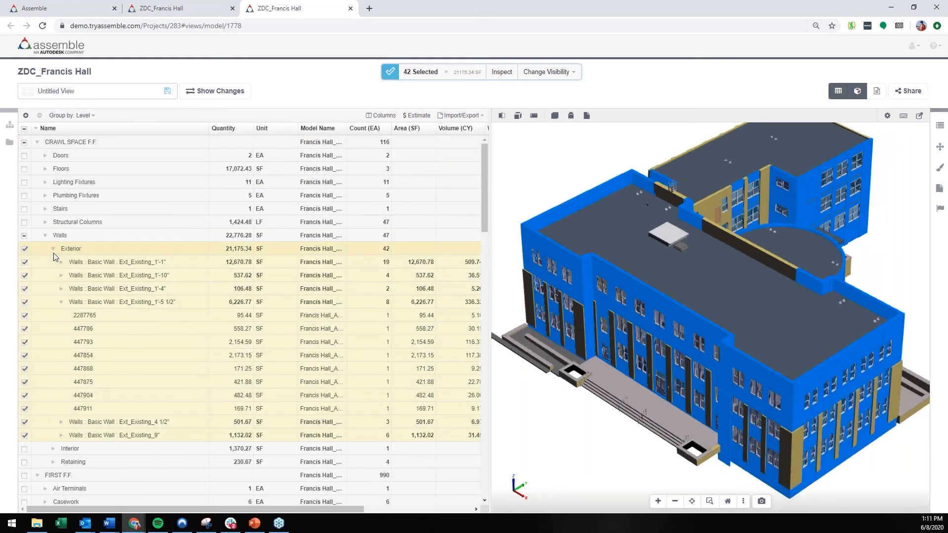
pyautogui.click(53, 250)
pyautogui.click(46, 238)
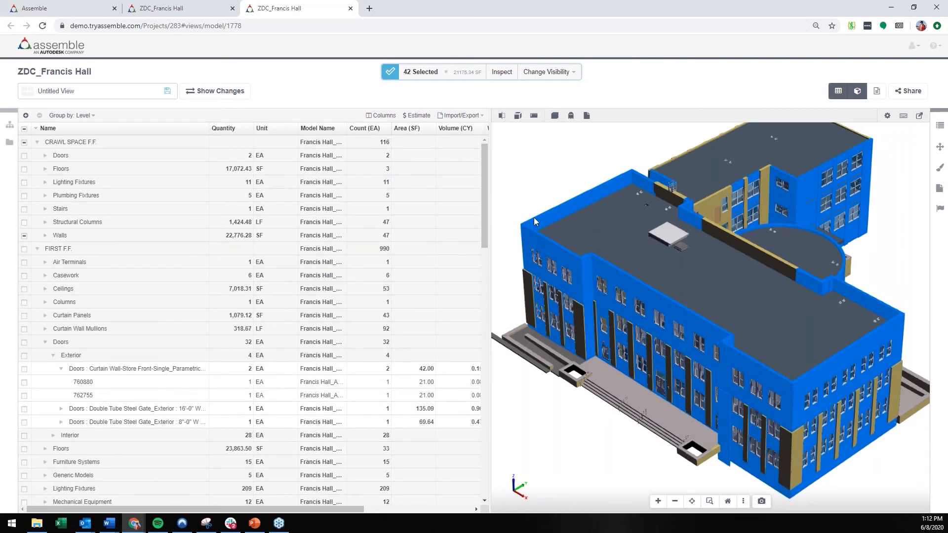
# Step: Clear the exterior wall selection and collapse the Doors category under FIRST F.F
pyautogui.click(522, 193)
pyautogui.scroll(-2, 535, 229)
pyautogui.moveTo(556, 246); pyautogui.dragTo(603, 273, button='middle')
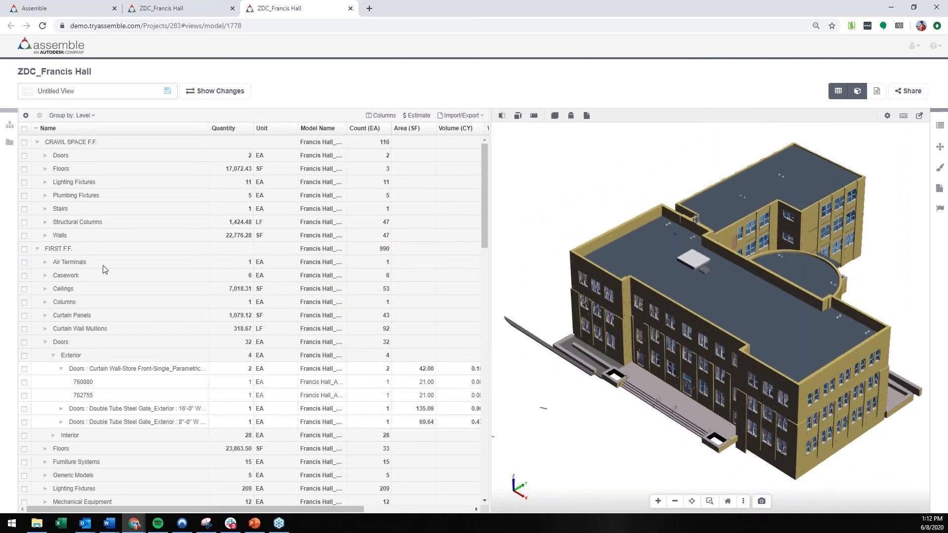
pyautogui.click(45, 342)
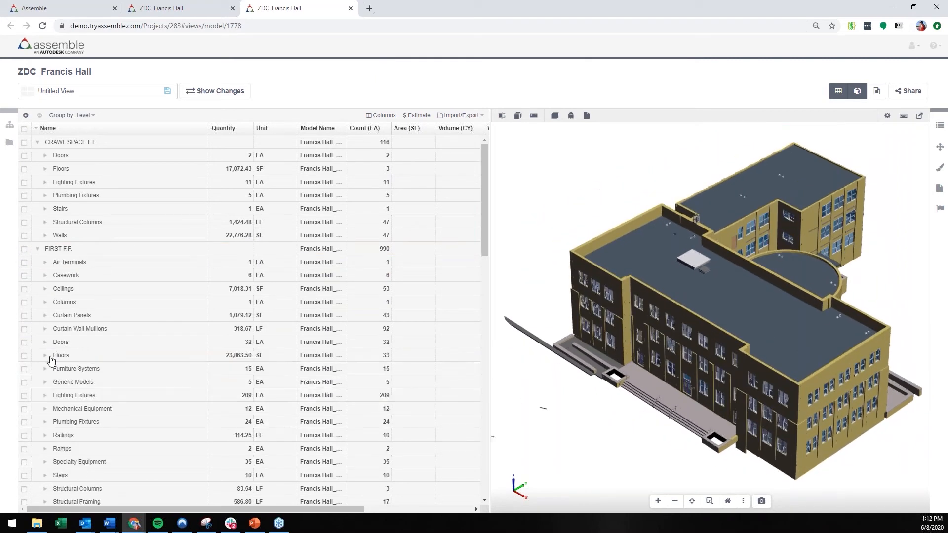
# Step: Group the model inventory by Category
pyautogui.click(92, 115)
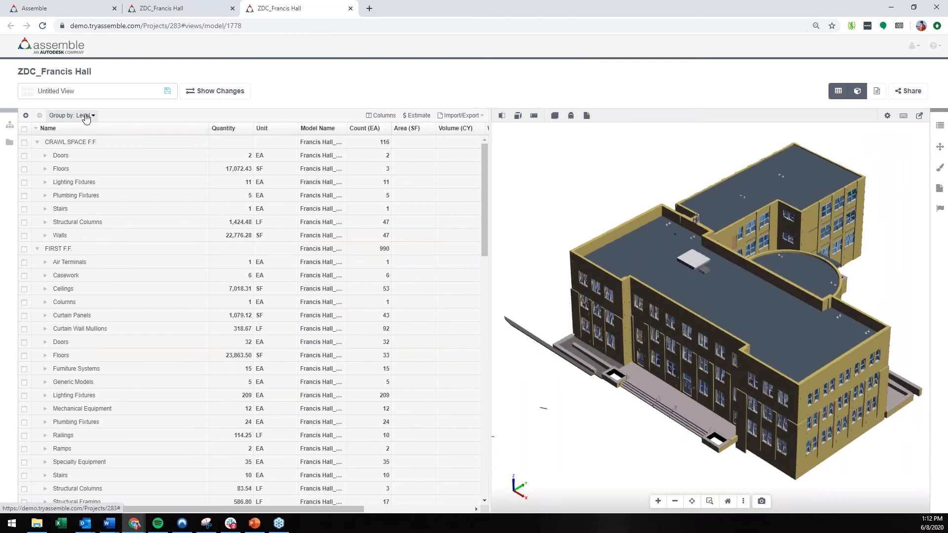
pyautogui.scroll(-10, 83, 258)
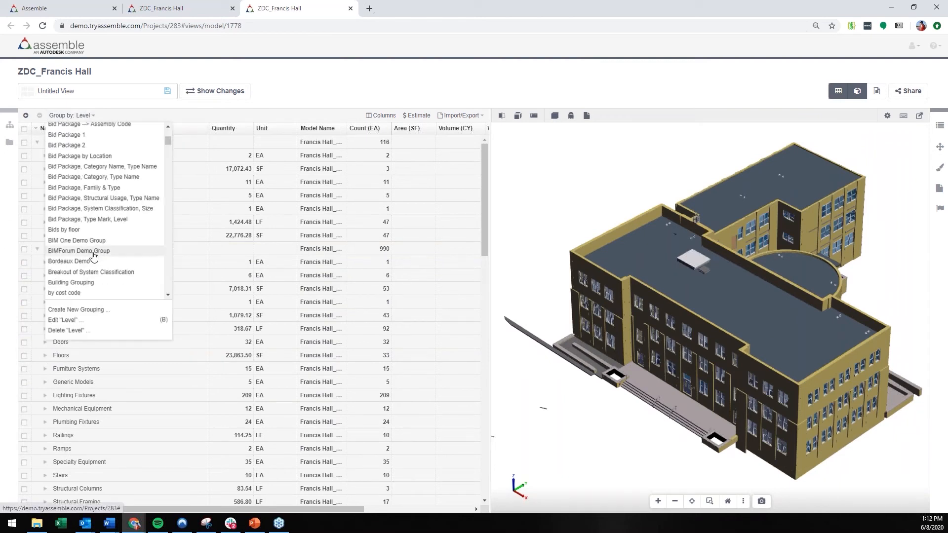
pyautogui.click(60, 197)
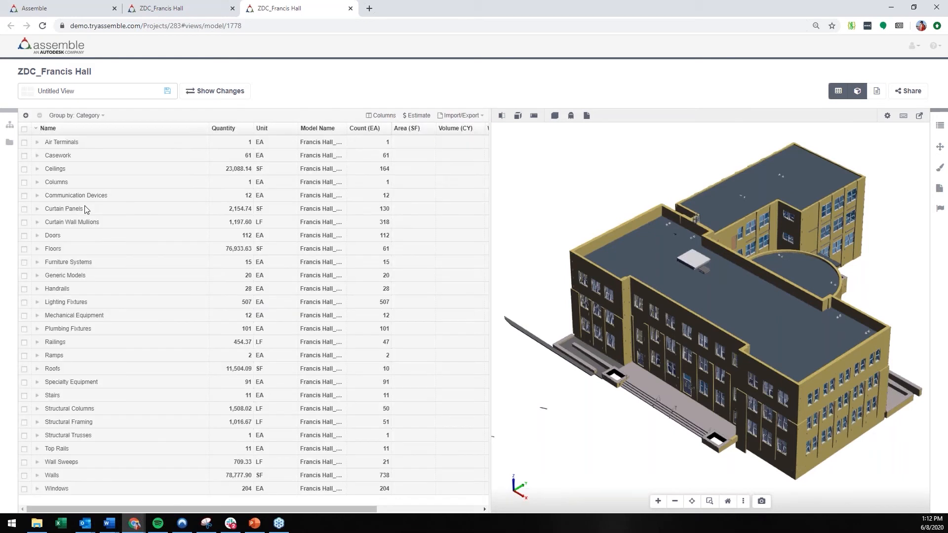
# Step: Add and apply a visibility rule for Francis Hall_Architectural - 2017 that shows only objects with Category Name Walls
pyautogui.click(9, 125)
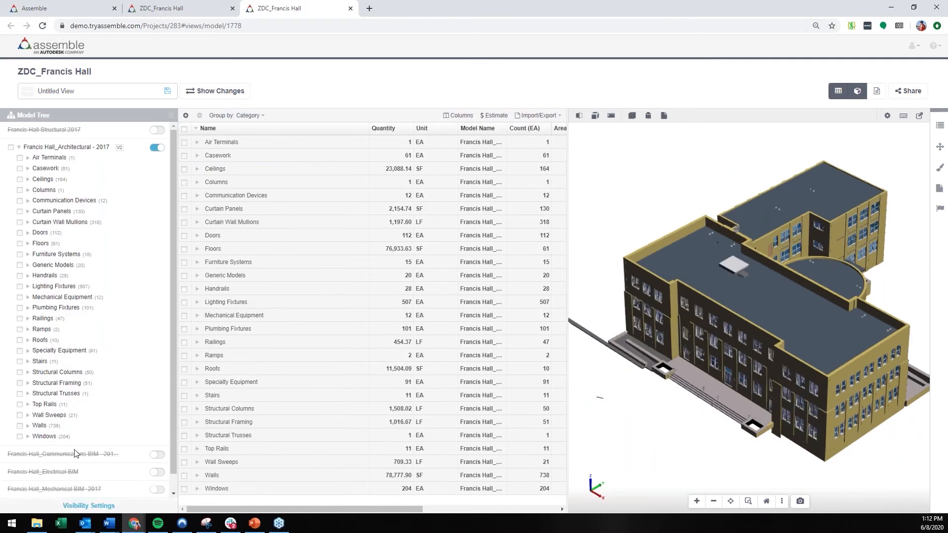
pyautogui.click(79, 506)
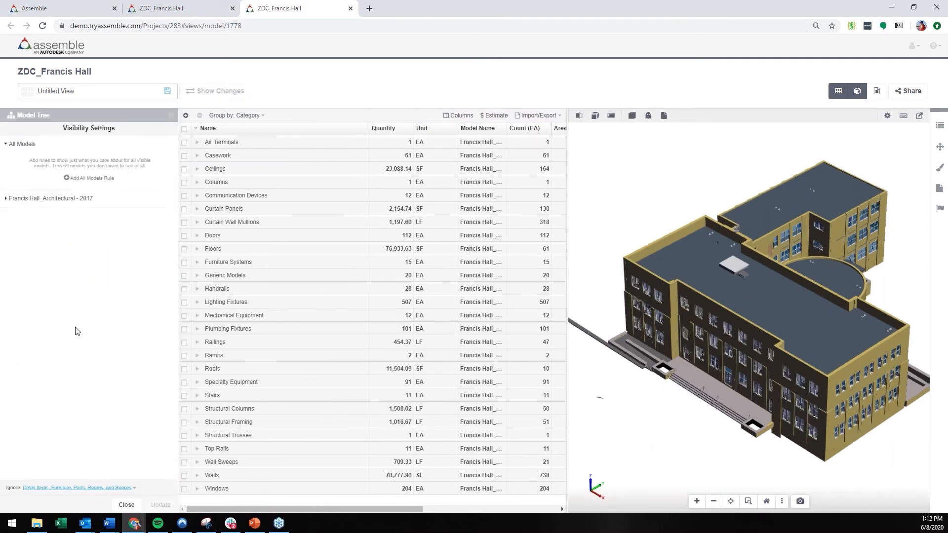
pyautogui.click(57, 198)
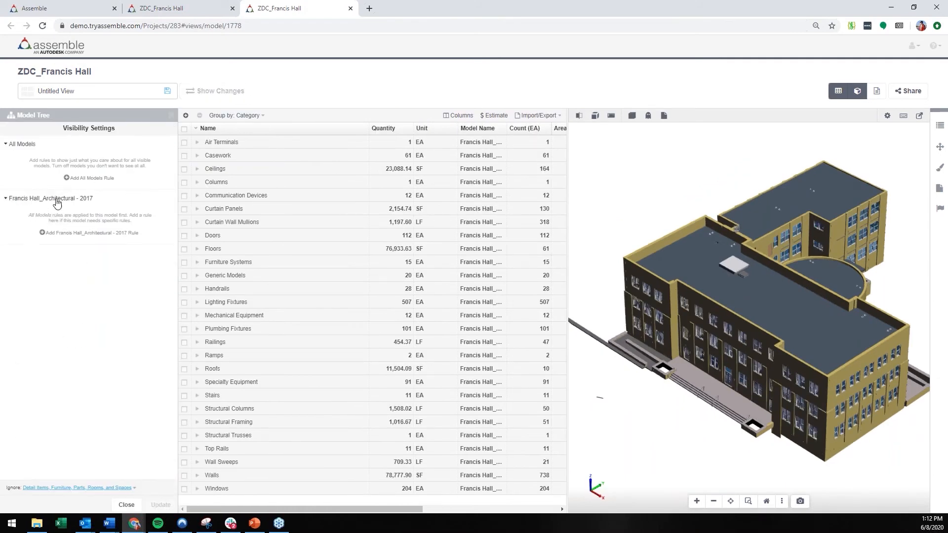
pyautogui.click(51, 233)
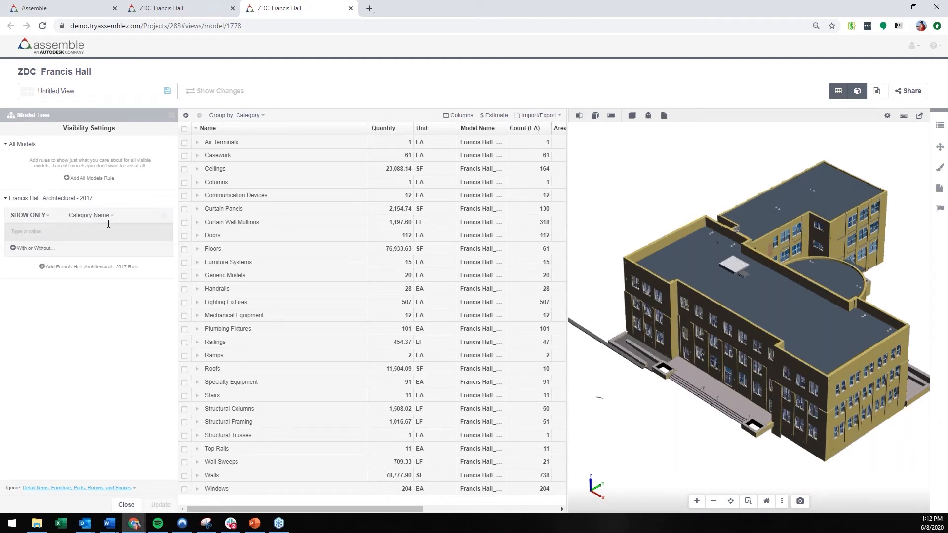
pyautogui.click(95, 217)
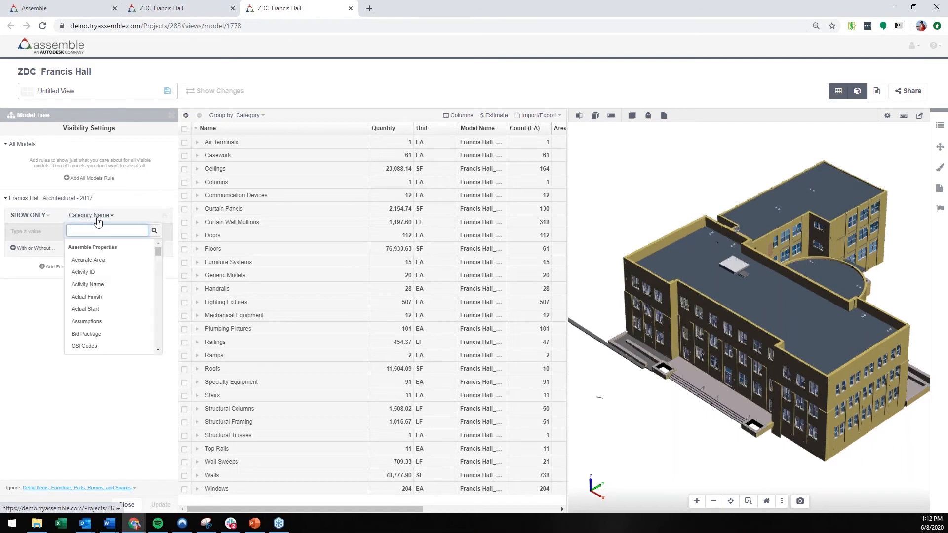
pyautogui.click(18, 320)
pyautogui.click(44, 231)
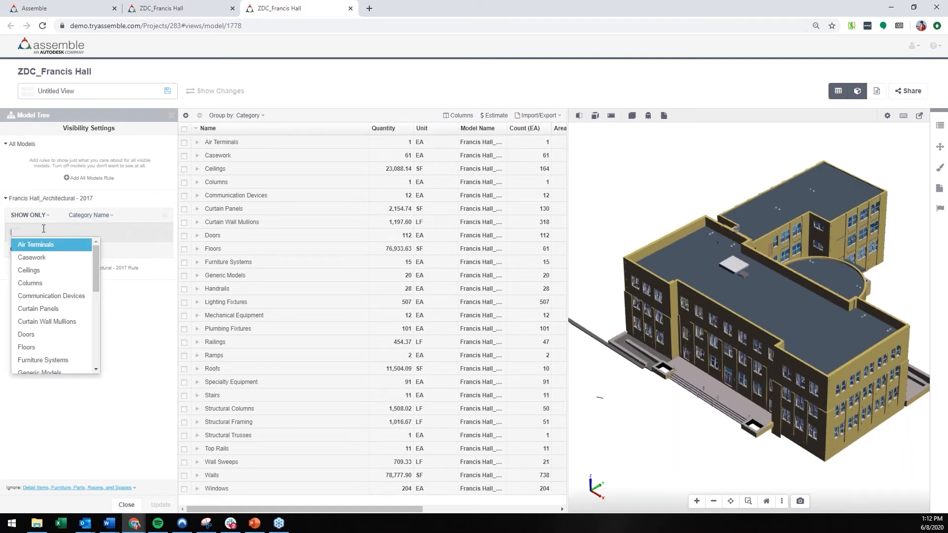
pyautogui.write('walls')
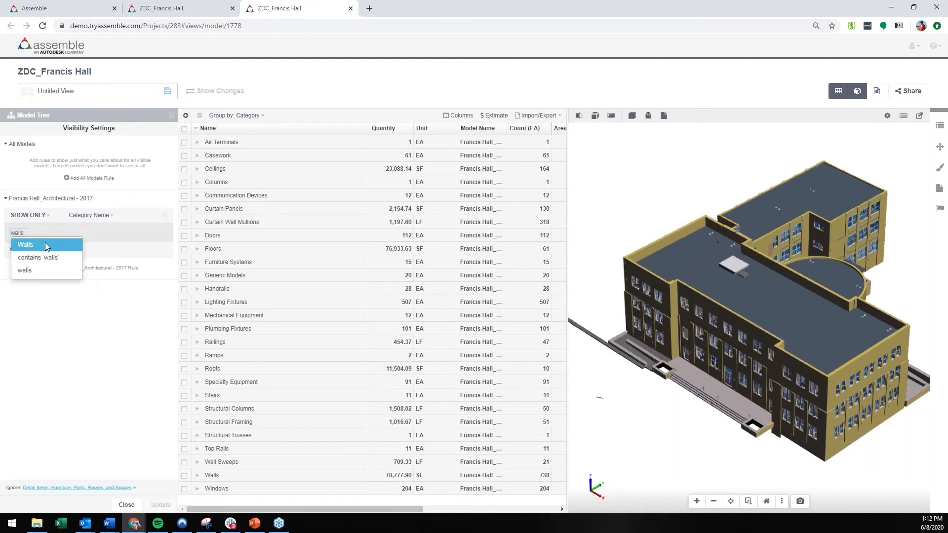
pyautogui.click(46, 244)
pyautogui.click(63, 396)
pyautogui.click(165, 505)
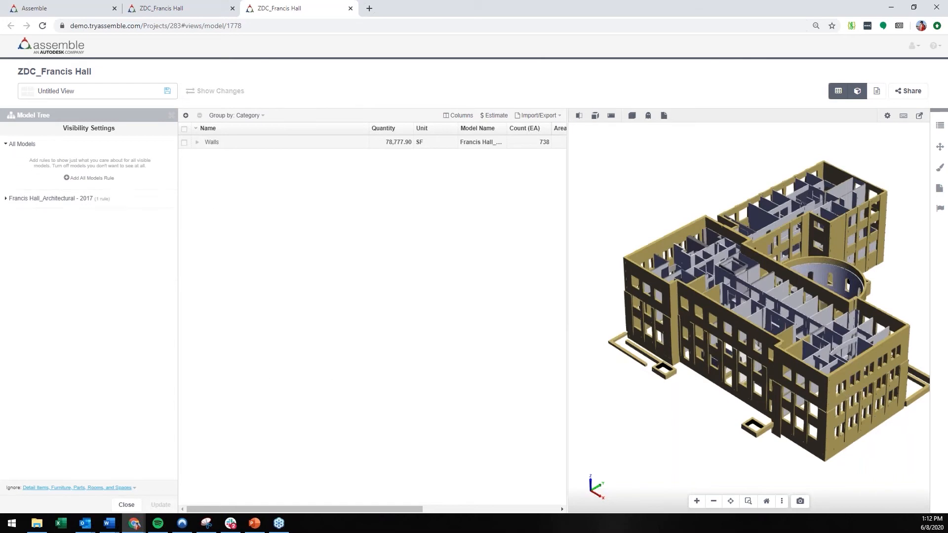
# Step: Narrow the architectural model's Walls rule with the condition Function is Exterior, apply it and inspect the model
pyautogui.click(63, 199)
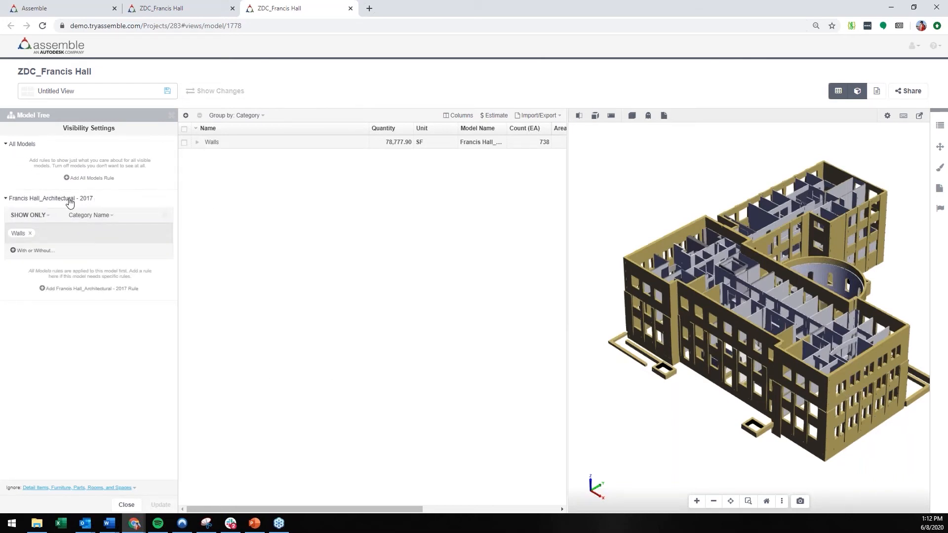
pyautogui.click(39, 253)
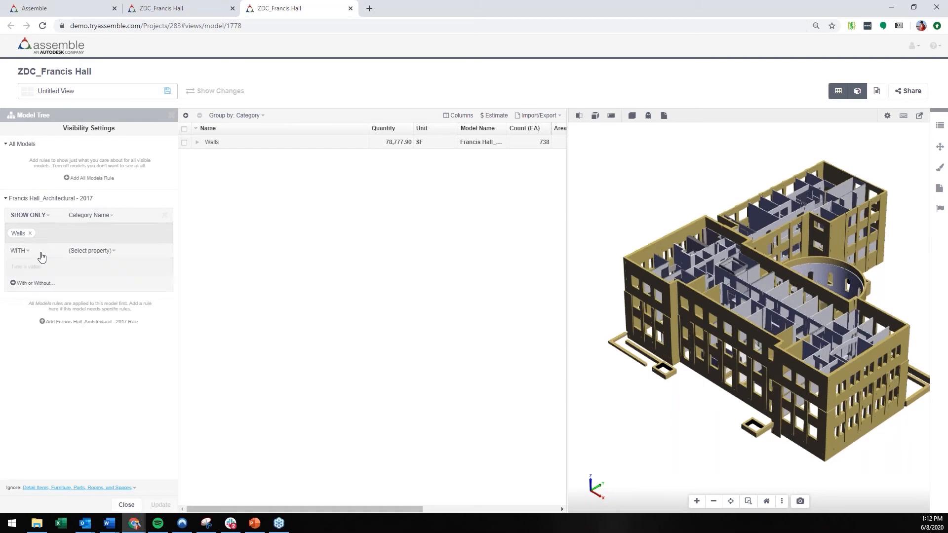
pyautogui.click(97, 252)
pyautogui.write('function')
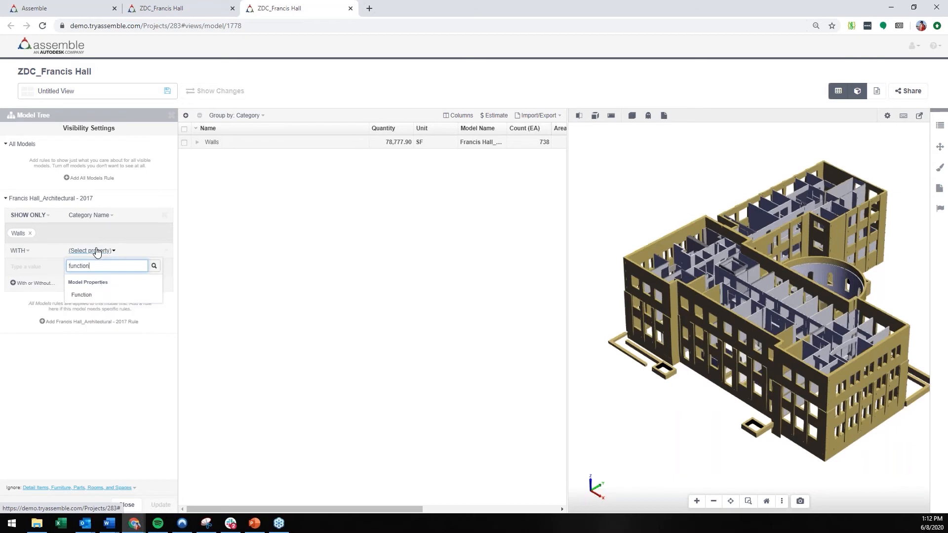
pyautogui.click(116, 295)
pyautogui.click(121, 266)
pyautogui.click(52, 294)
pyautogui.click(82, 392)
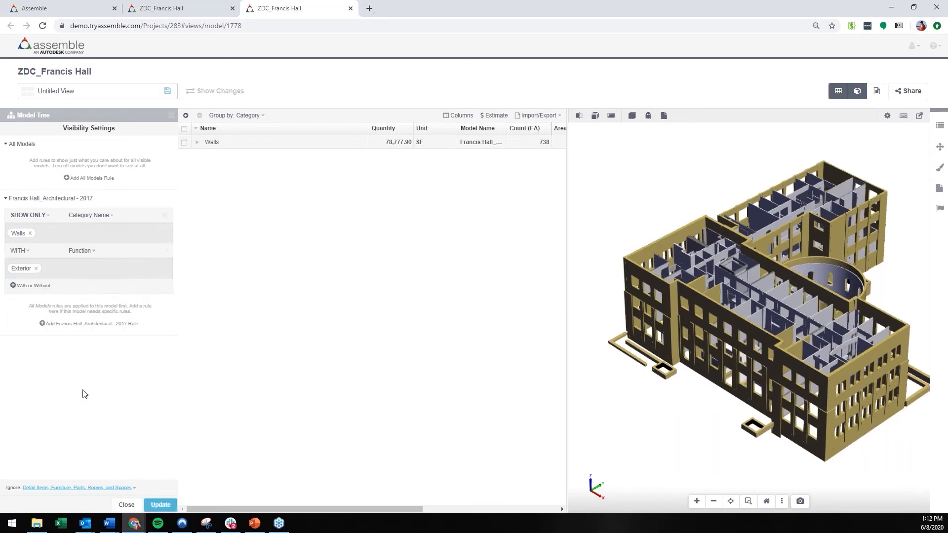
pyautogui.click(157, 506)
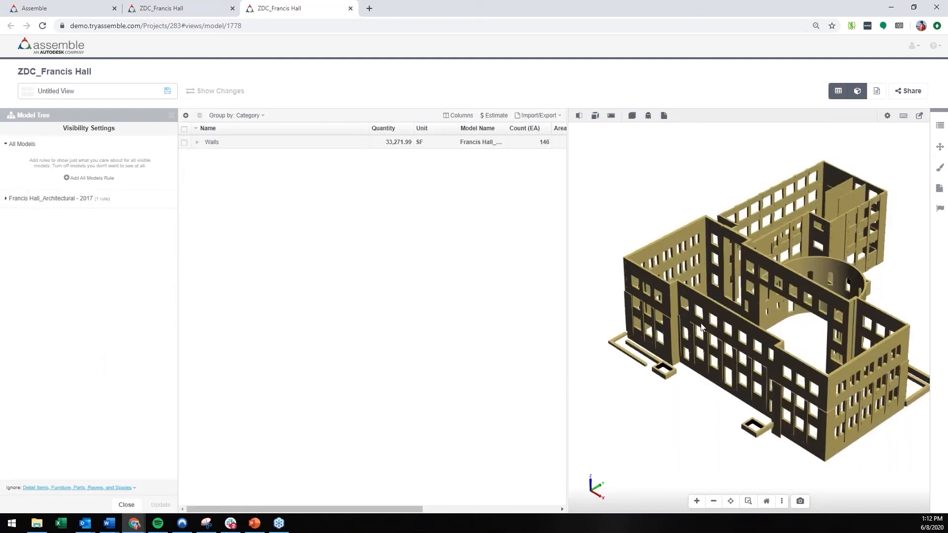
pyautogui.moveTo(703, 333); pyautogui.dragTo(615, 322)
# Step: Remove the Function condition from the Walls rule, apply the change and close the Model Tree
pyautogui.click(34, 199)
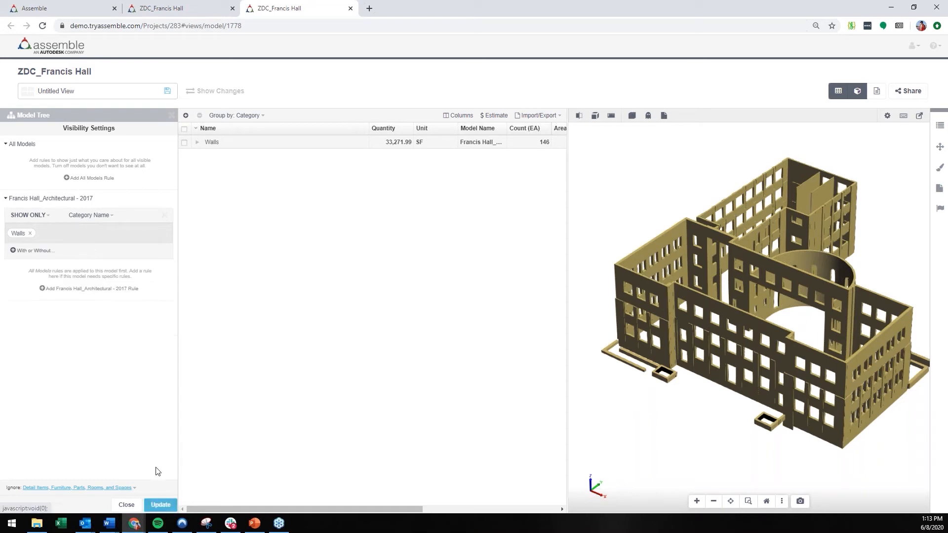
pyautogui.click(161, 505)
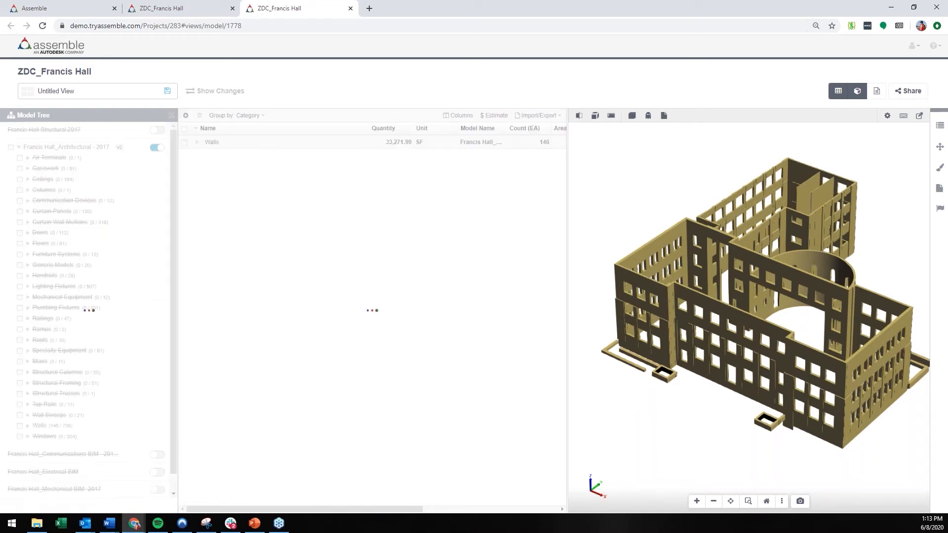
pyautogui.click(171, 115)
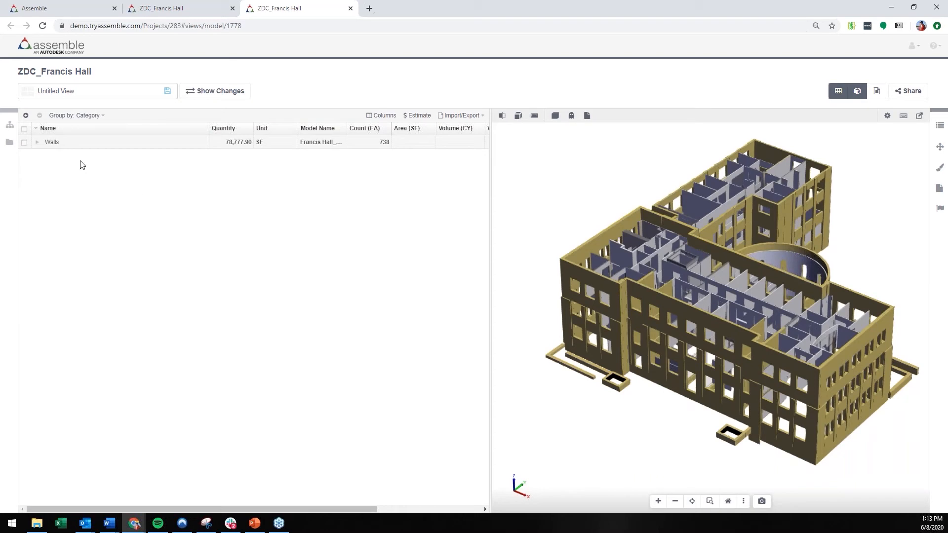
# Step: Select the large front facade wall in the 3D model and review its Assemble and instance-level model properties
pyautogui.click(696, 321)
pyautogui.click(940, 130)
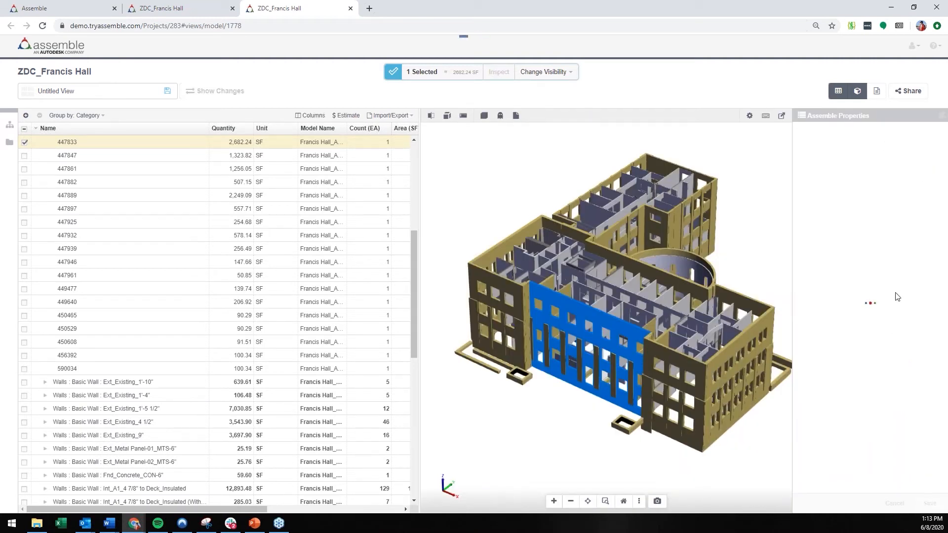
pyautogui.scroll(-15, 851, 318)
pyautogui.scroll(-4, 851, 318)
pyautogui.scroll(-5, 851, 311)
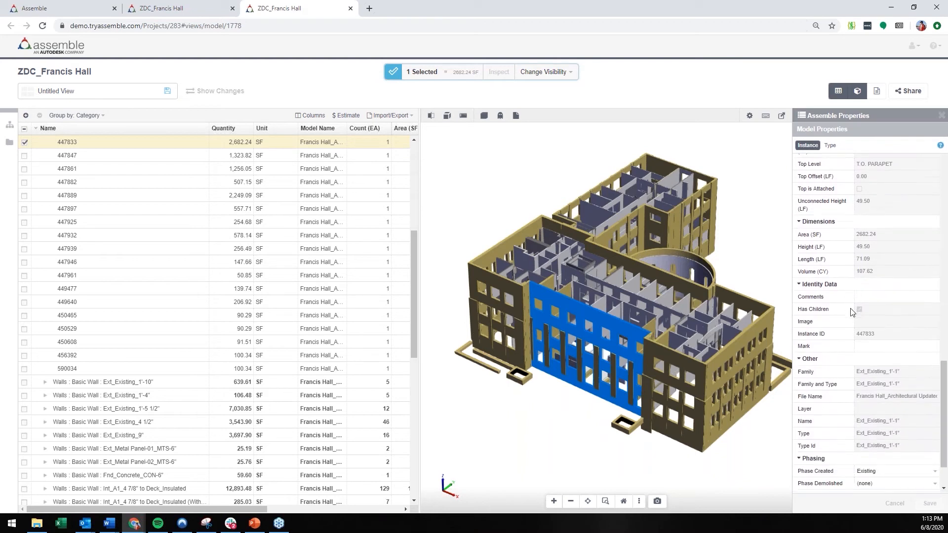
pyautogui.scroll(-1, 851, 311)
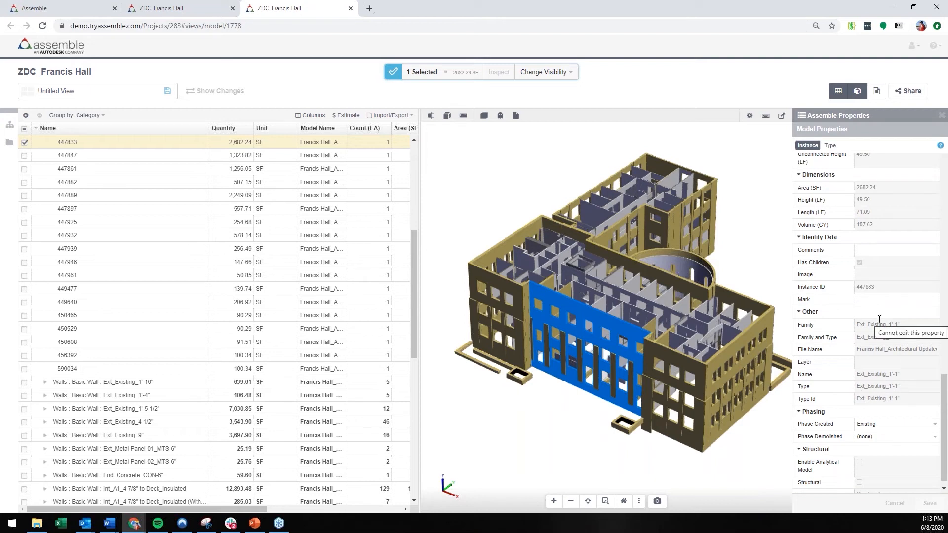
pyautogui.click(941, 117)
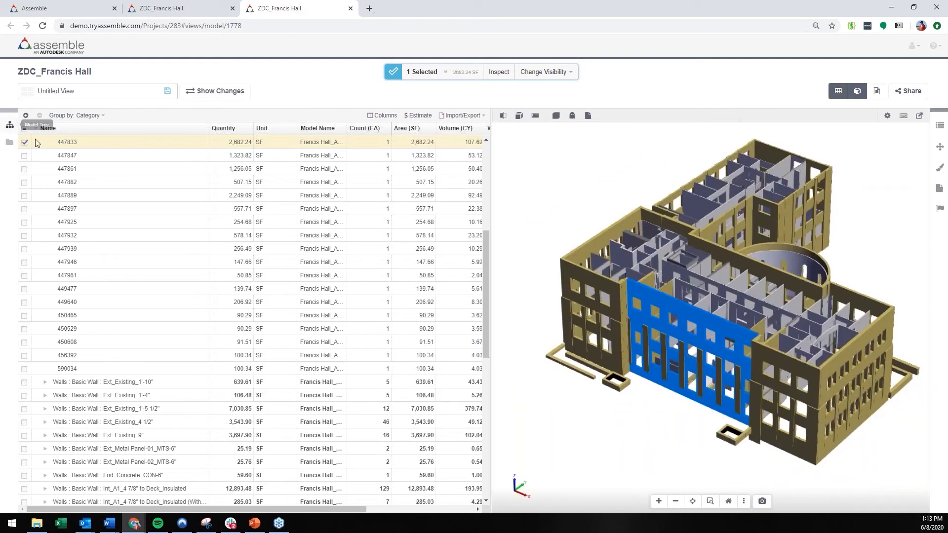
# Step: Regroup the wall inventory by Type
pyautogui.click(64, 116)
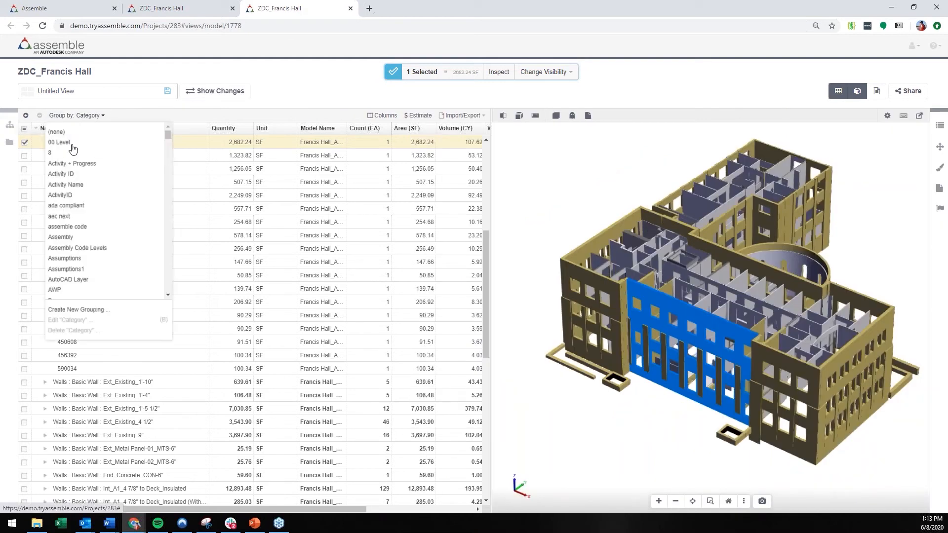
pyautogui.scroll(-6, 90, 226)
pyautogui.scroll(-15, 91, 227)
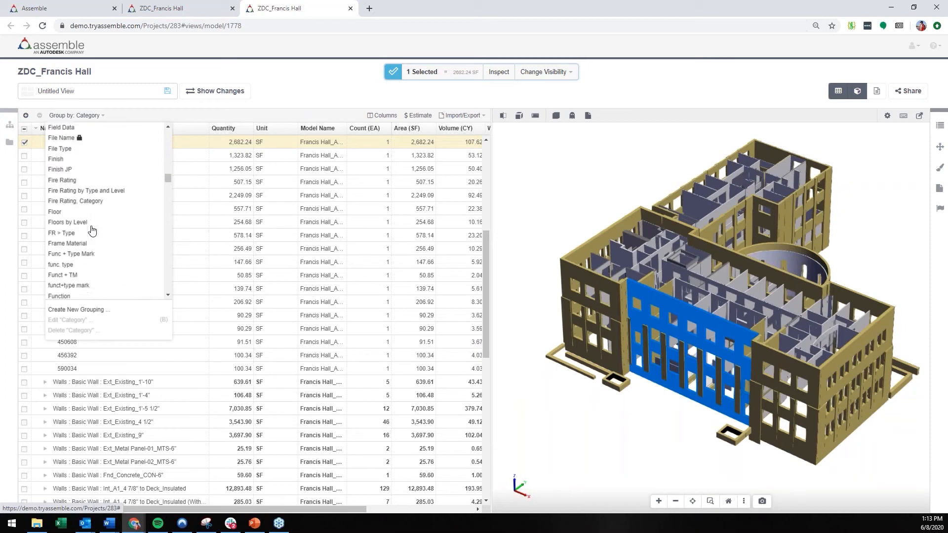
pyautogui.scroll(-12, 92, 225)
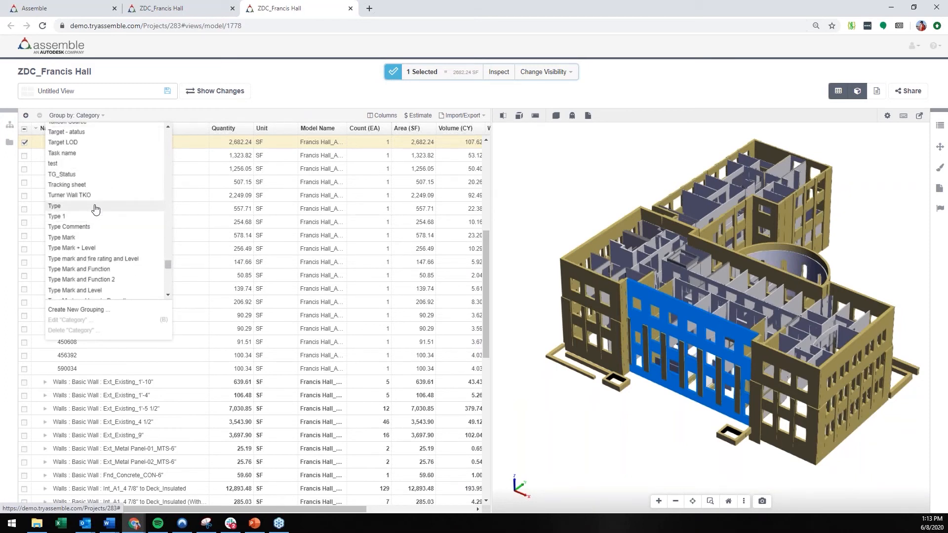
pyautogui.click(96, 206)
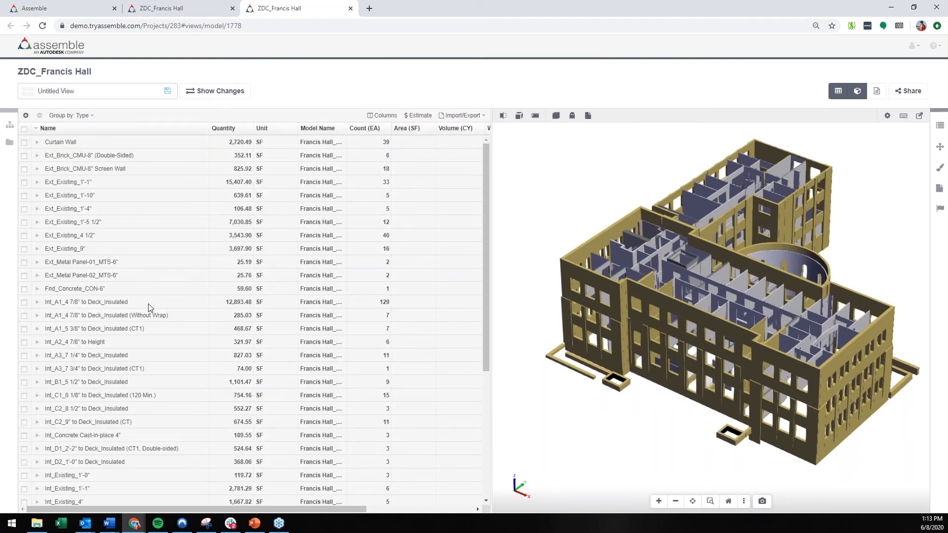
# Step: Expand the Ext_Existing_1'-10" type and its CRAWL SPACE F.F. level down to the individual walls
pyautogui.click(36, 195)
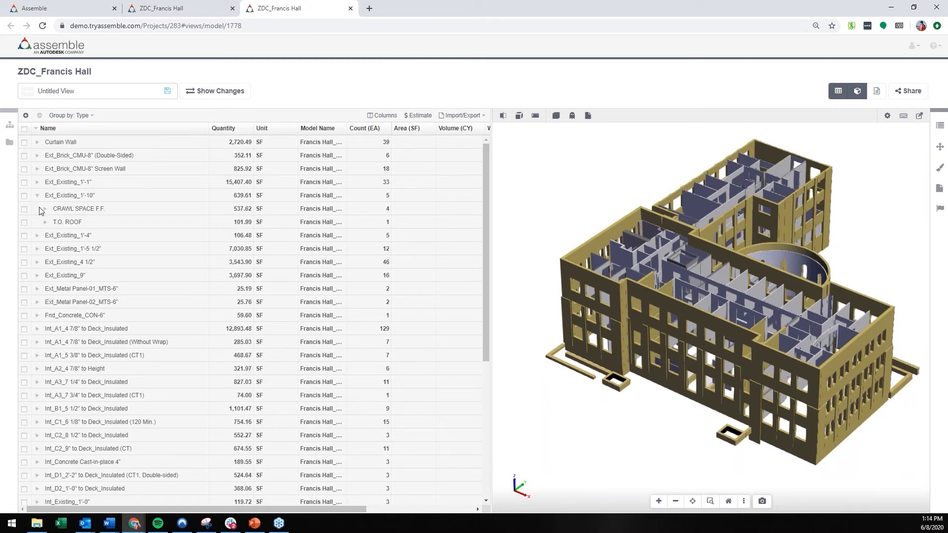
pyautogui.click(44, 209)
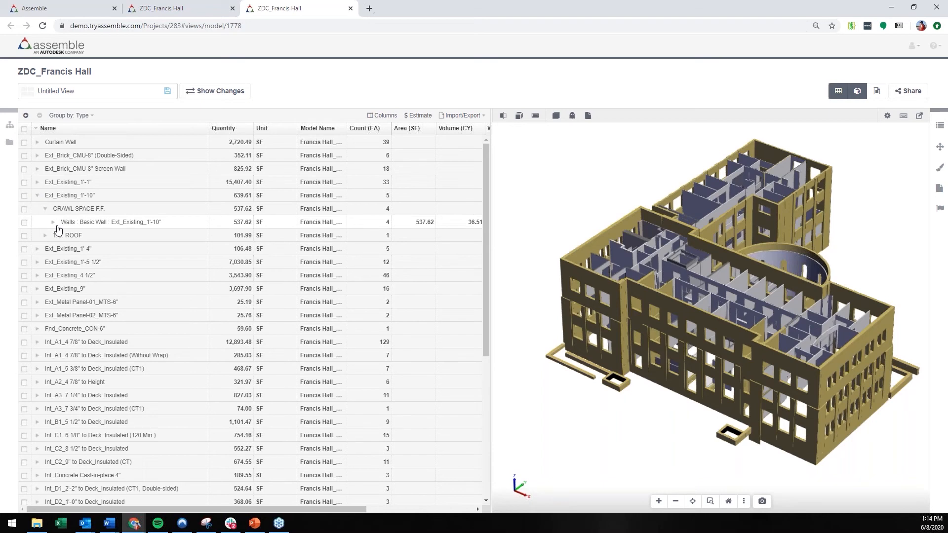
pyautogui.click(55, 223)
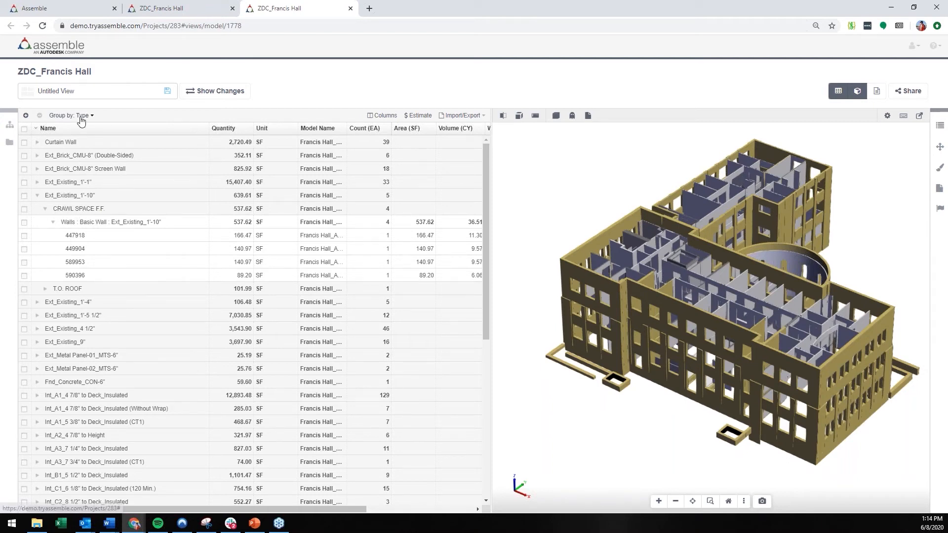
# Step: Edit the Type grouping to add the Function property below Type Name and Level, and save it
pyautogui.click(82, 116)
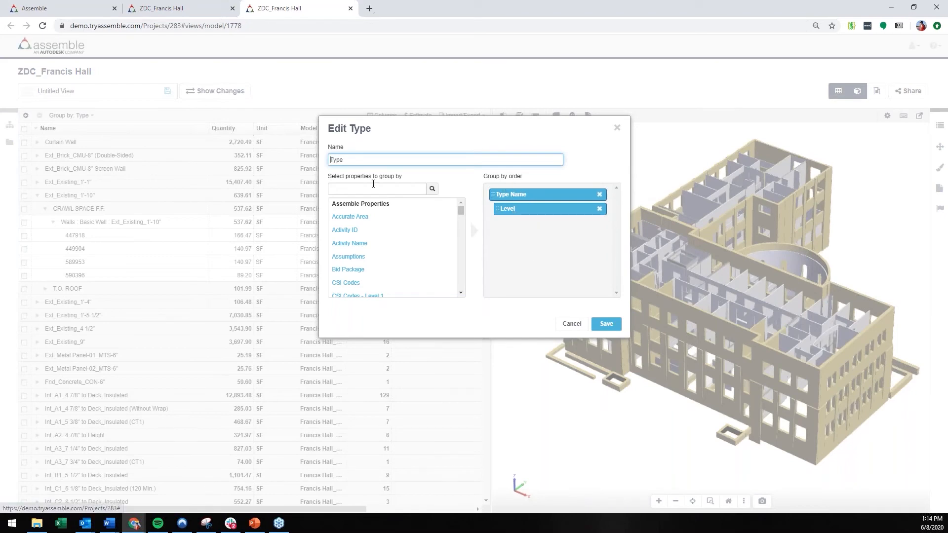
pyautogui.click(376, 189)
pyautogui.write('function')
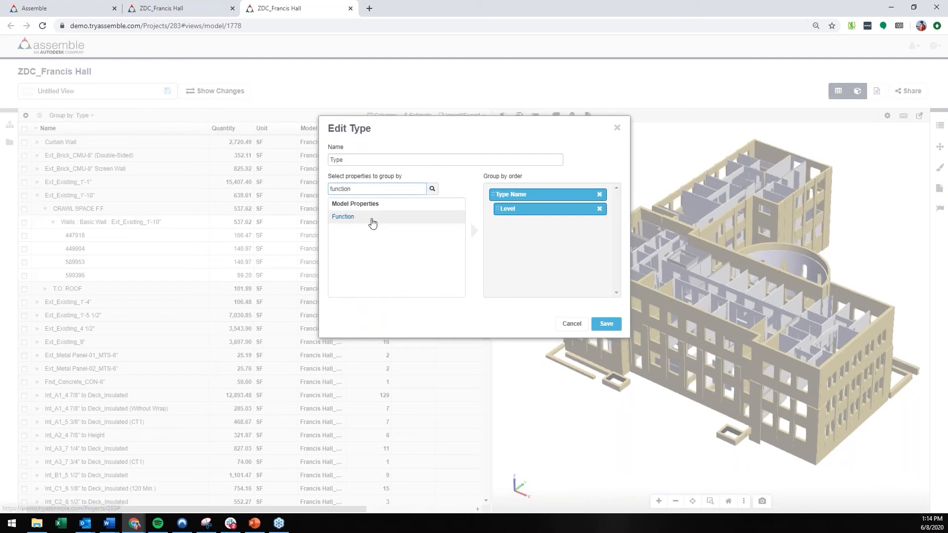
pyautogui.click(372, 218)
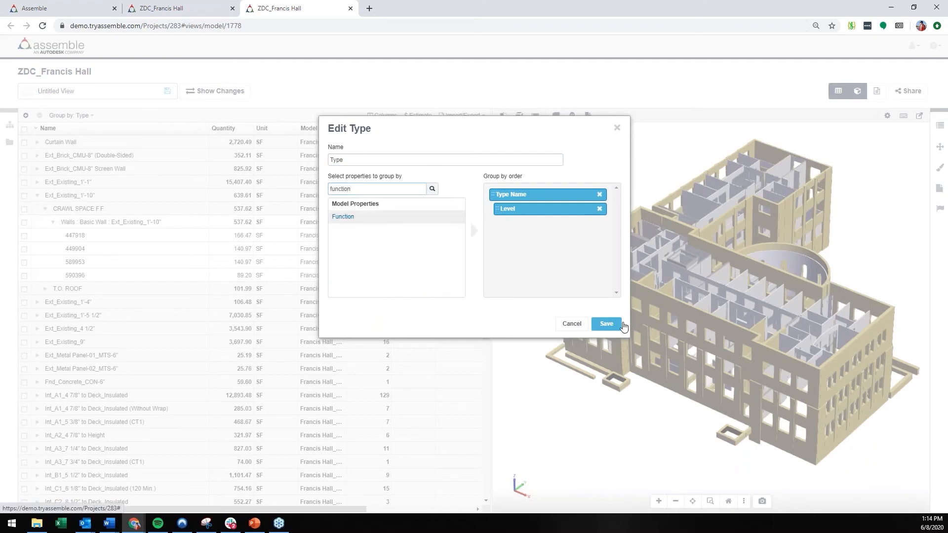
pyautogui.click(605, 324)
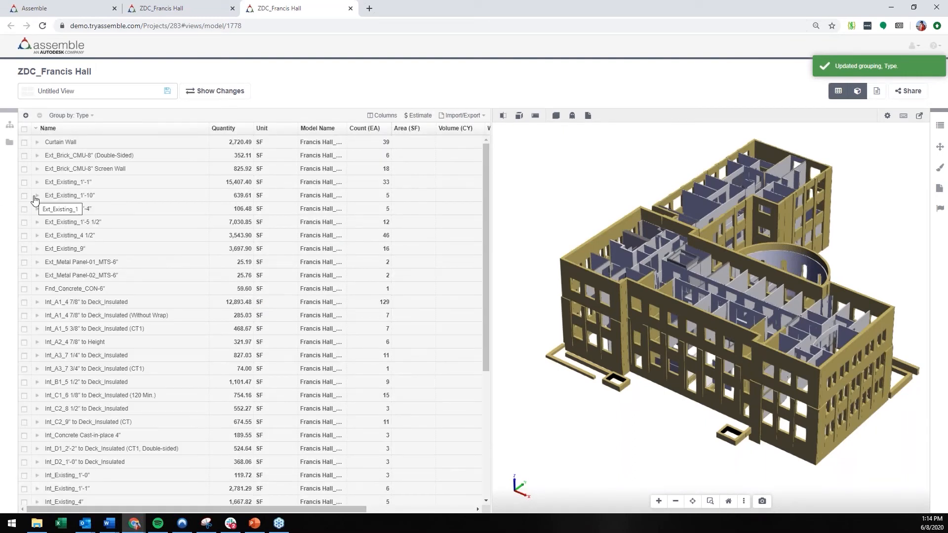
# Step: Expand the Ext_Existing_1'-10" type through CRAWL SPACE F.F. and Exterior to the individual walls, and review their dimension columns
pyautogui.click(38, 198)
pyautogui.click(45, 209)
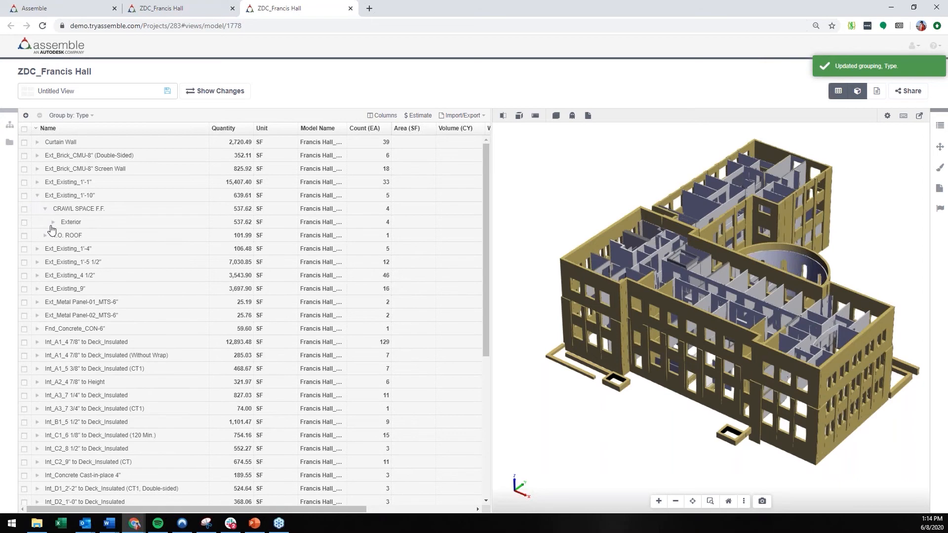
pyautogui.click(52, 222)
pyautogui.click(61, 236)
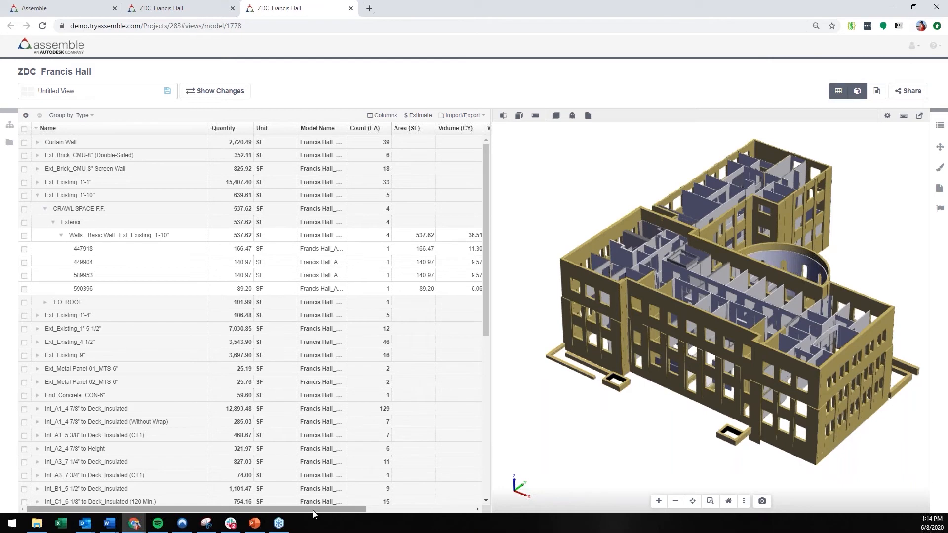
pyautogui.moveTo(314, 510); pyautogui.dragTo(421, 509)
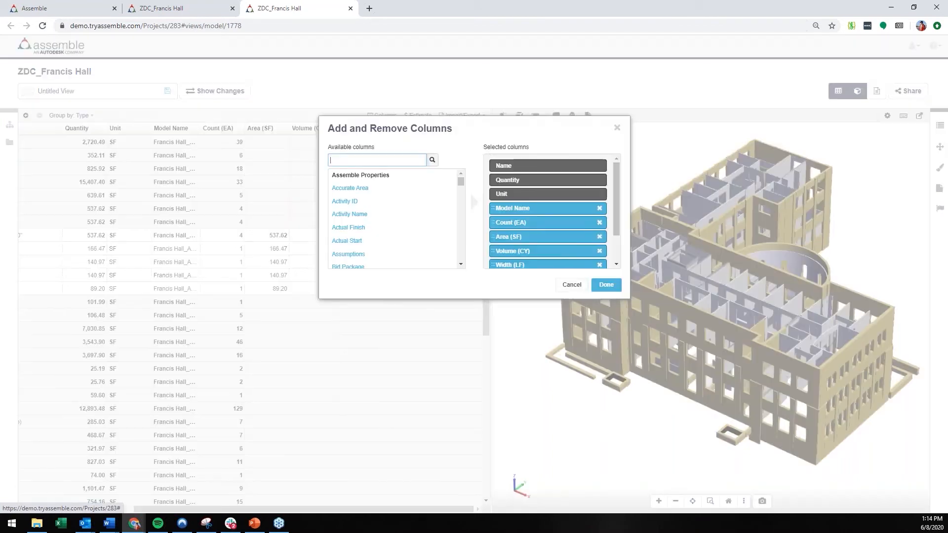
# Step: Add the Bid Package, Structural Material and Level columns to the inventory table
pyautogui.scroll(-2, 565, 256)
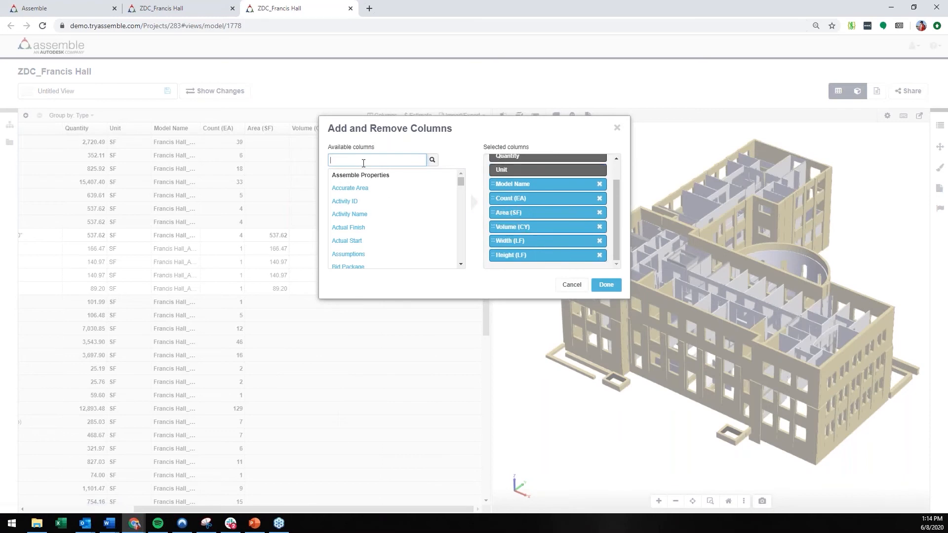
pyautogui.write('id pack')
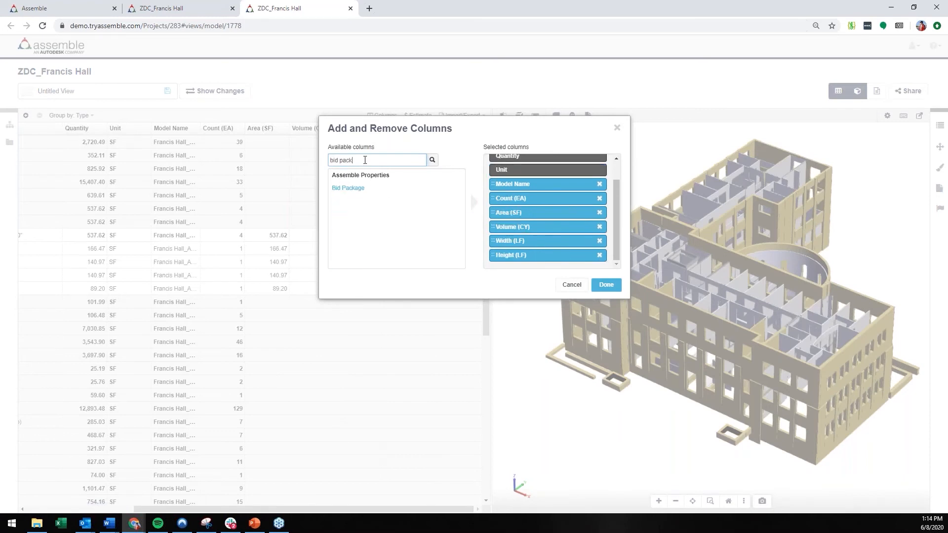
pyautogui.click(368, 191)
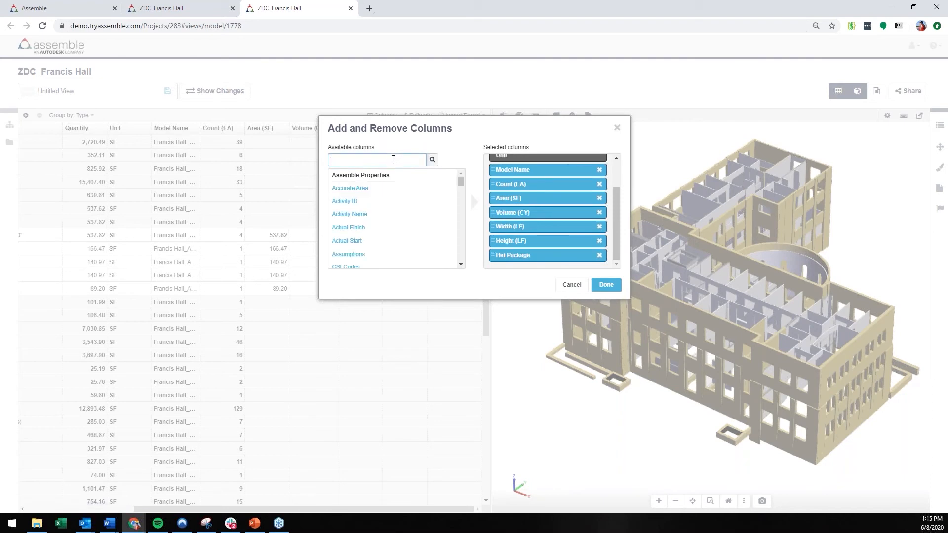
pyautogui.write('structural')
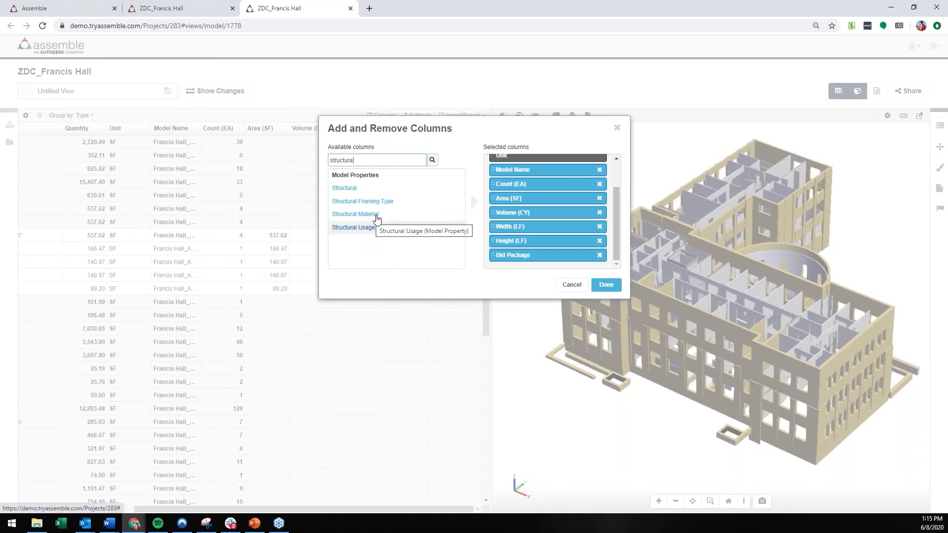
pyautogui.click(378, 219)
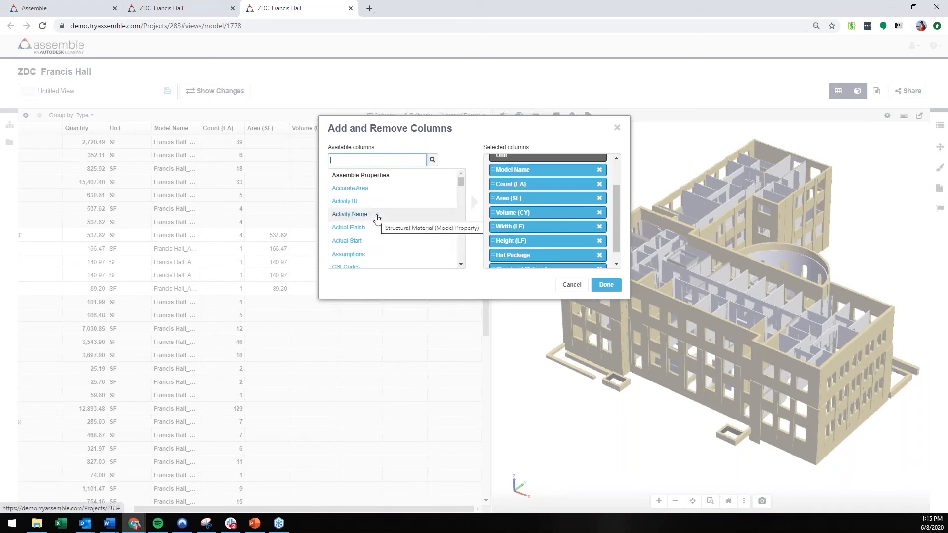
pyautogui.write('level')
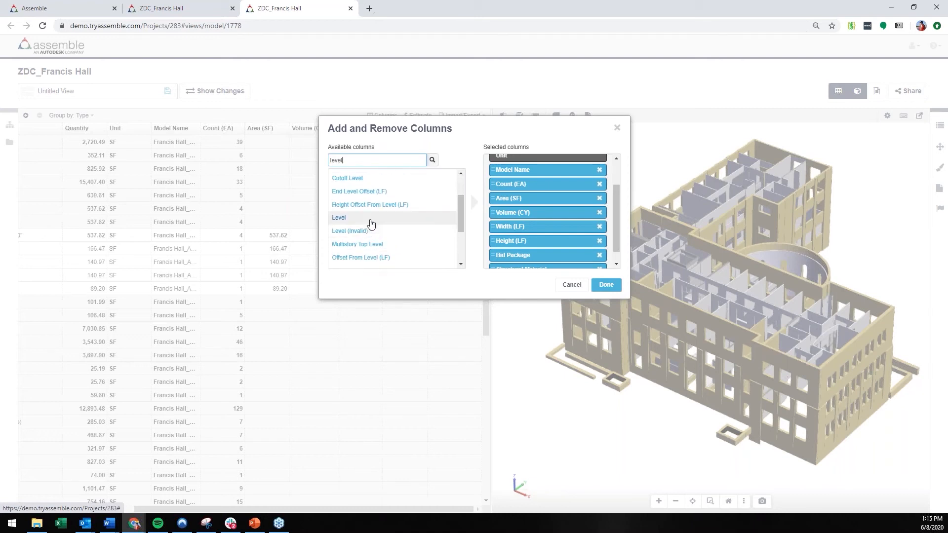
pyautogui.click(606, 285)
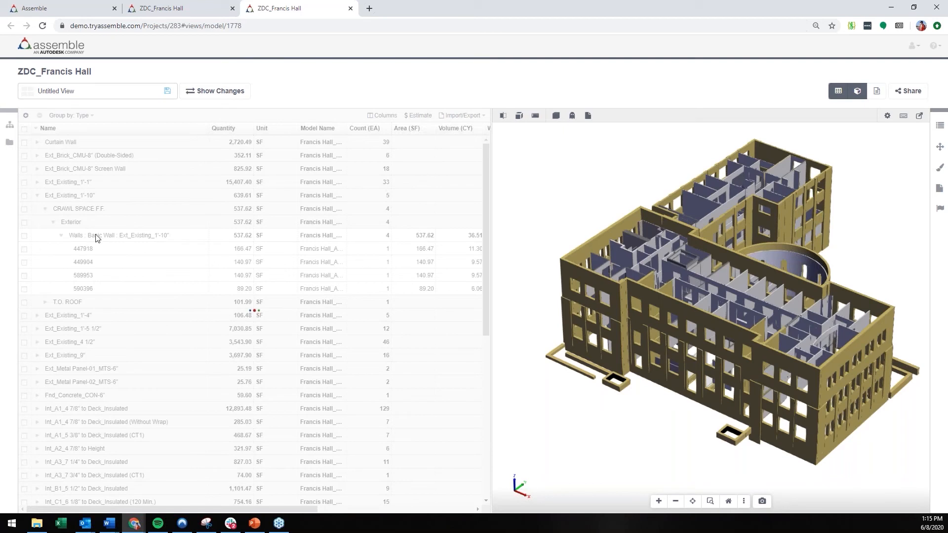
# Step: Reload the individual walls under Ext_Existing_1'-10" and review their Bid Package, Structural Material and Level values
pyautogui.click(37, 196)
pyautogui.click(45, 208)
pyautogui.click(53, 222)
pyautogui.click(61, 237)
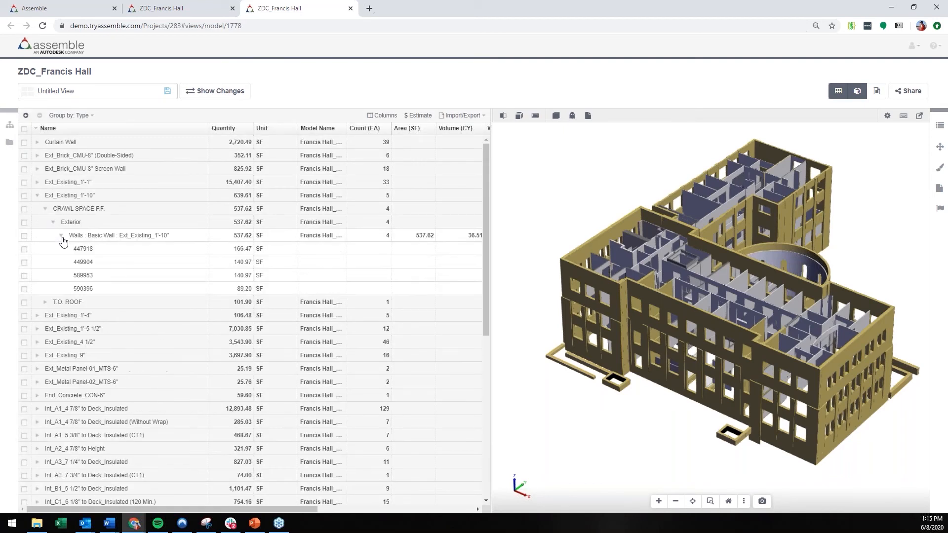
pyautogui.moveTo(225, 509); pyautogui.dragTo(404, 497)
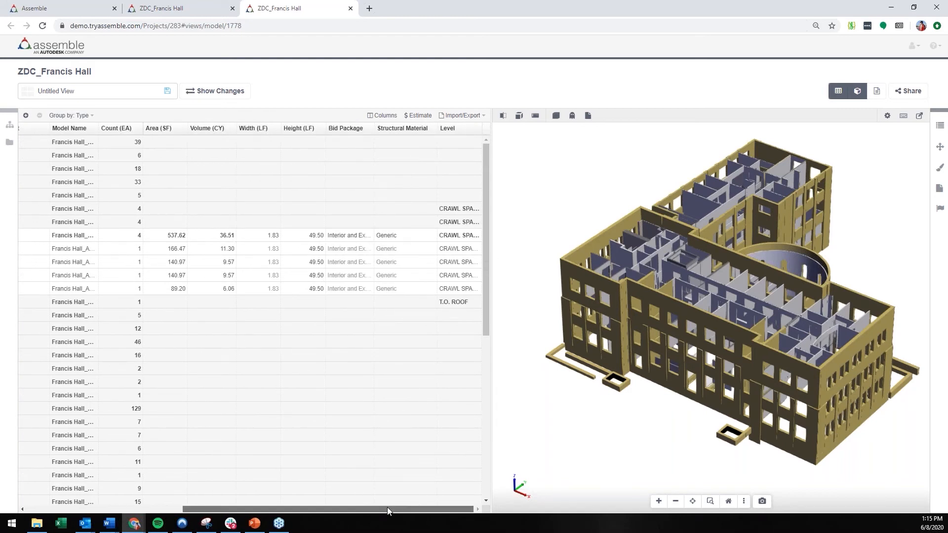
pyautogui.moveTo(387, 509); pyautogui.dragTo(173, 493)
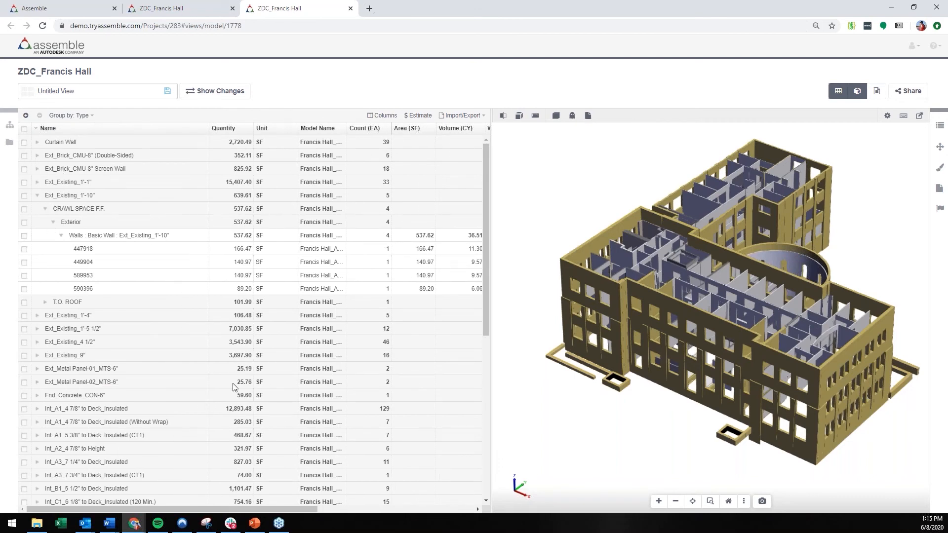
pyautogui.moveTo(354, 509); pyautogui.dragTo(495, 485)
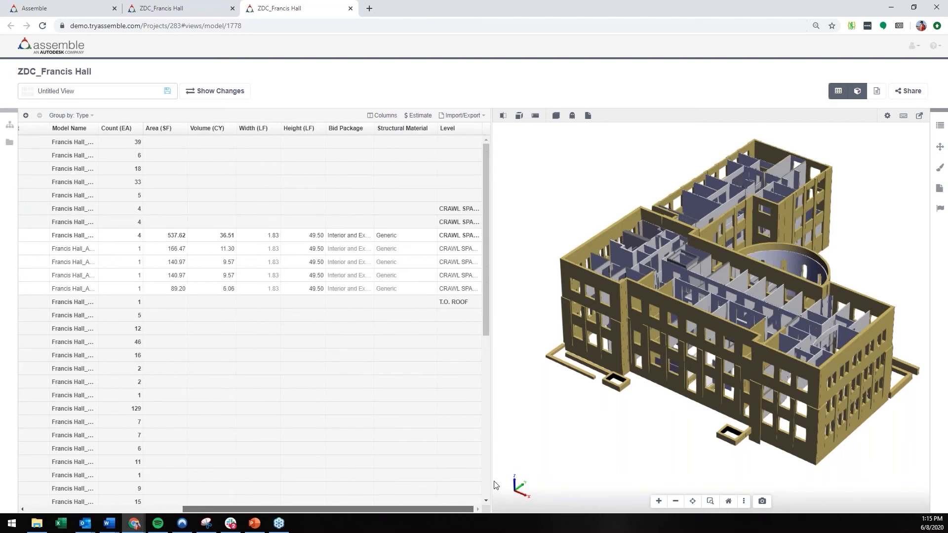
pyautogui.moveTo(444, 487); pyautogui.dragTo(87, 424)
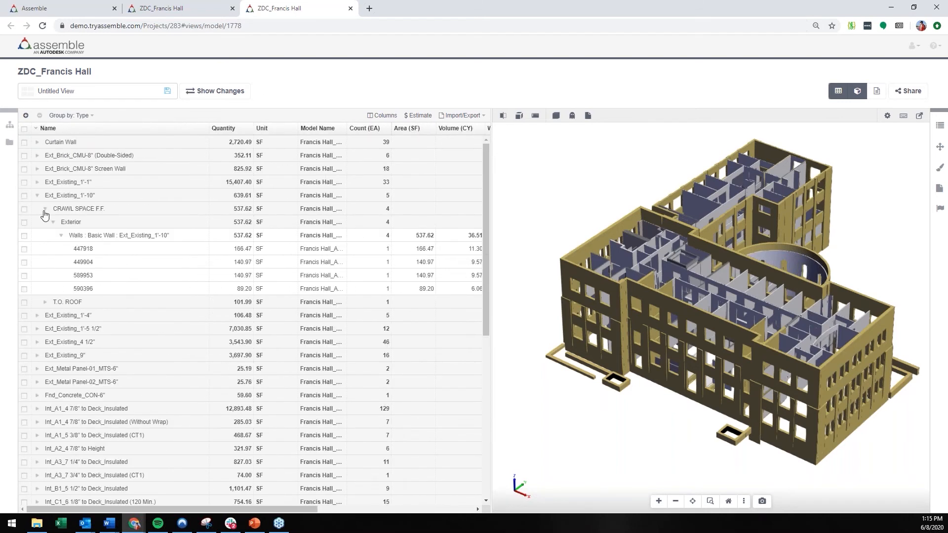
# Step: Highlight all Ext_Existing_1'-10" walls in the 3D model, then clear the selection and collapse that type
pyautogui.click(45, 210)
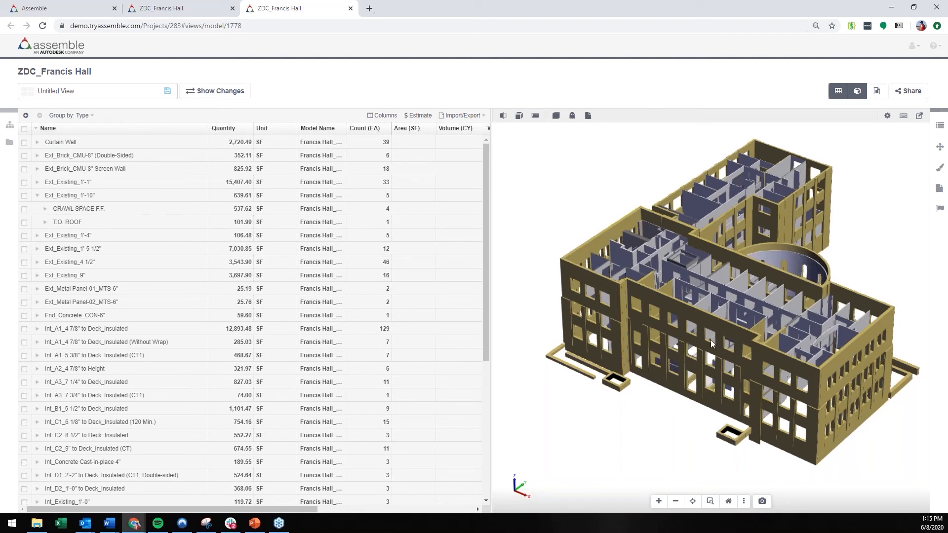
pyautogui.click(25, 196)
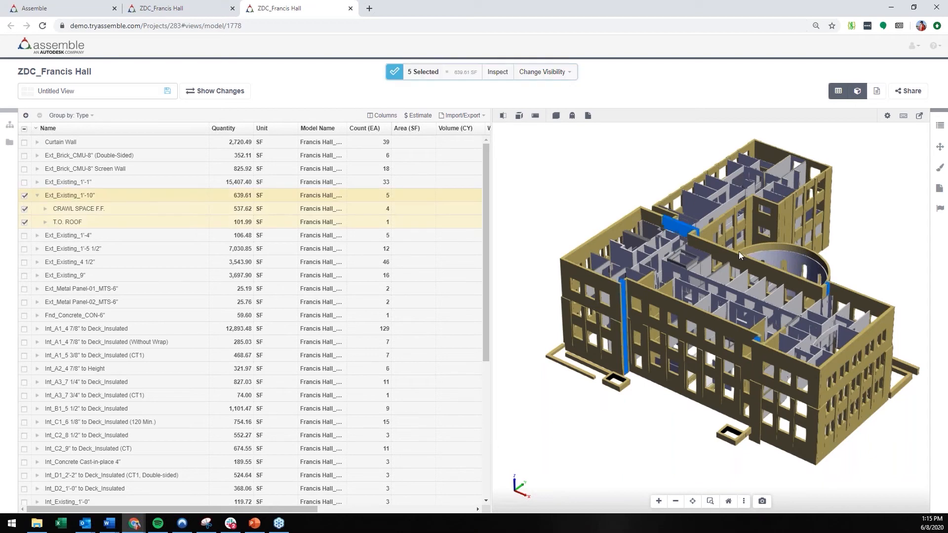
pyautogui.click(24, 197)
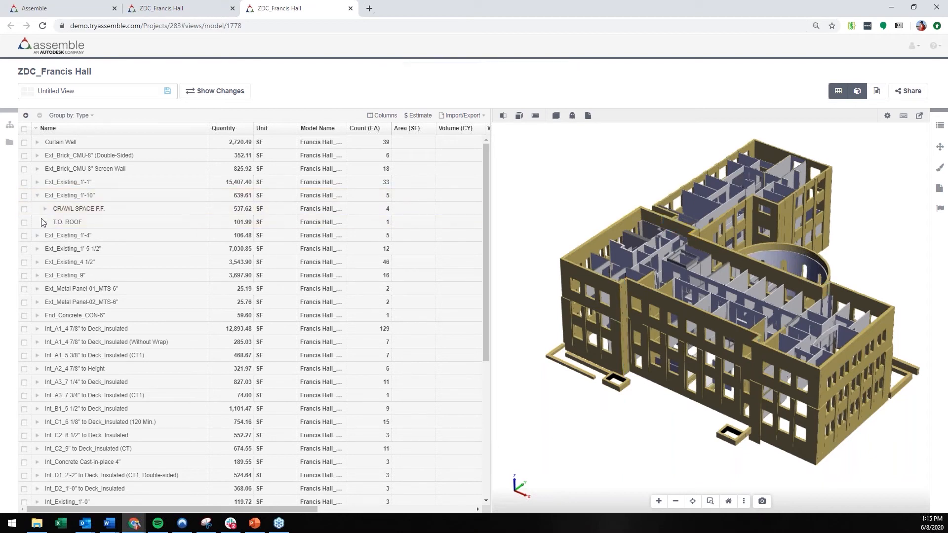
pyautogui.click(37, 196)
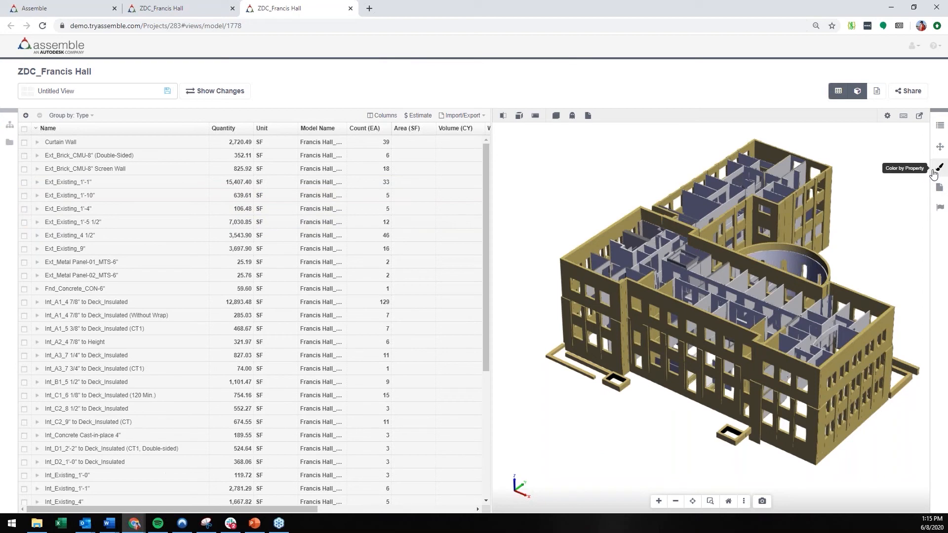
# Step: Turn on Color by Property, color the walls by Type, and inspect the colored 3D model
pyautogui.click(938, 169)
pyautogui.click(805, 131)
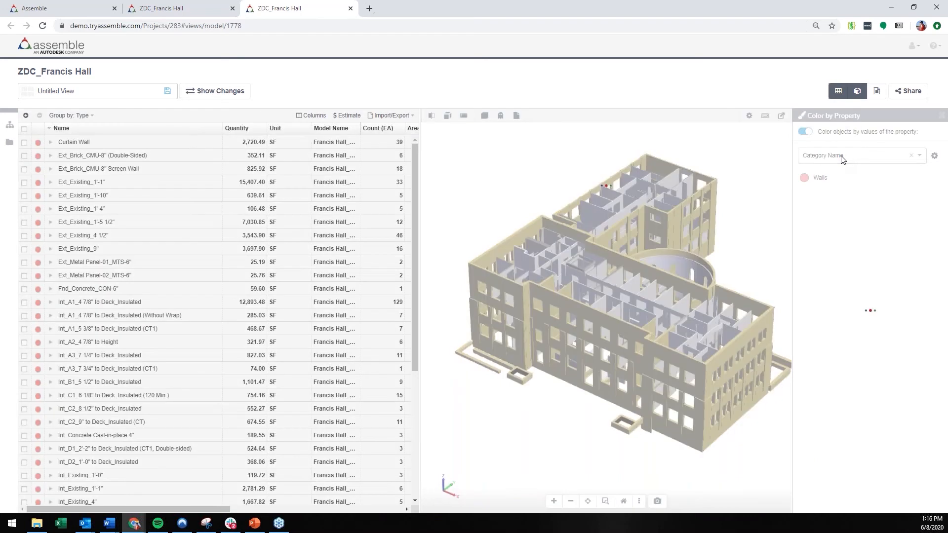
pyautogui.click(843, 157)
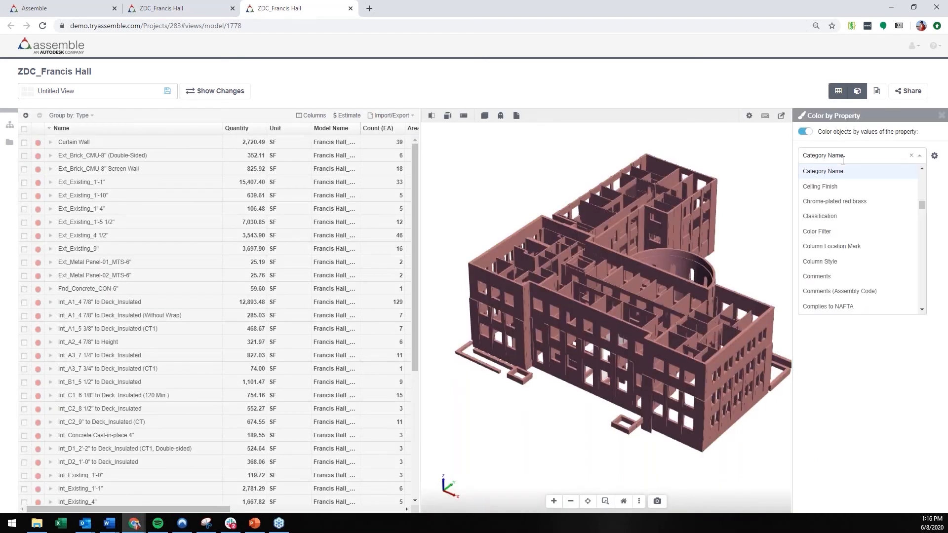
pyautogui.write('type')
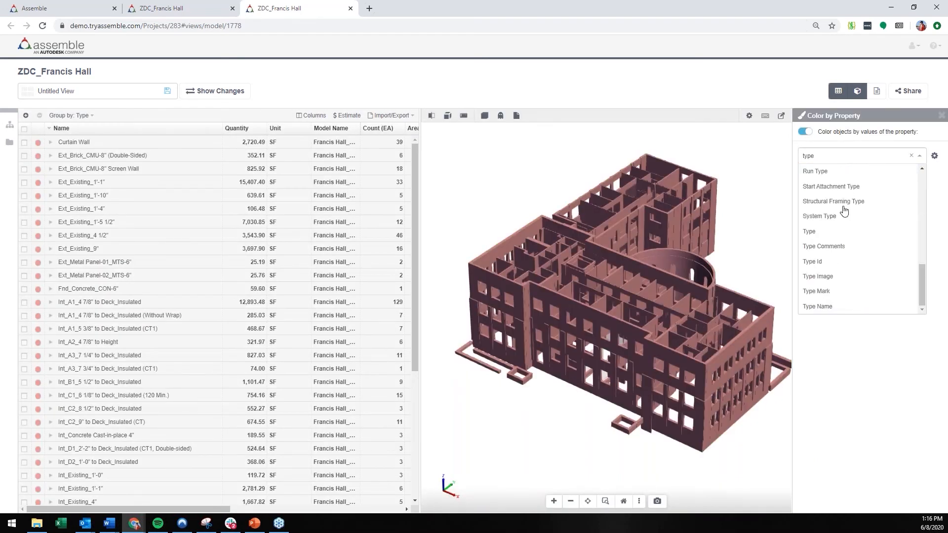
pyautogui.click(837, 231)
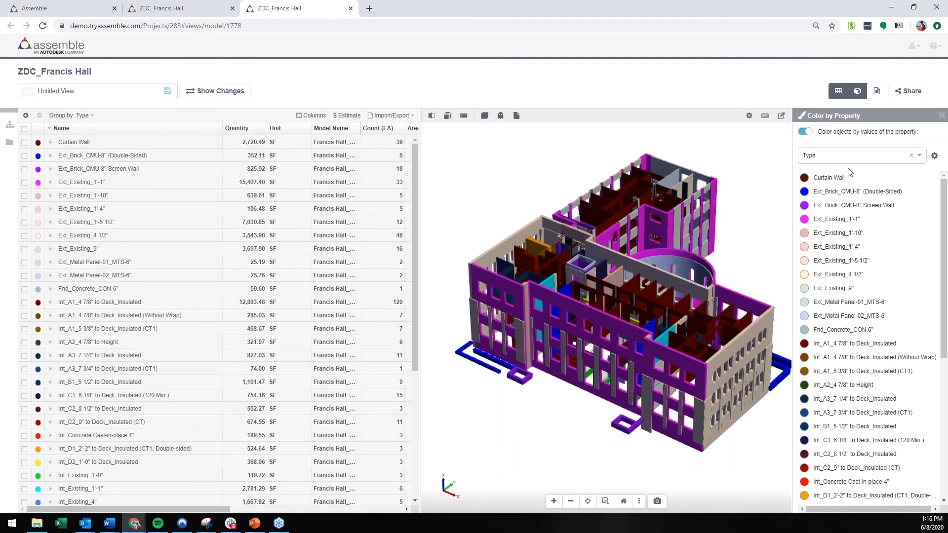
pyautogui.click(940, 116)
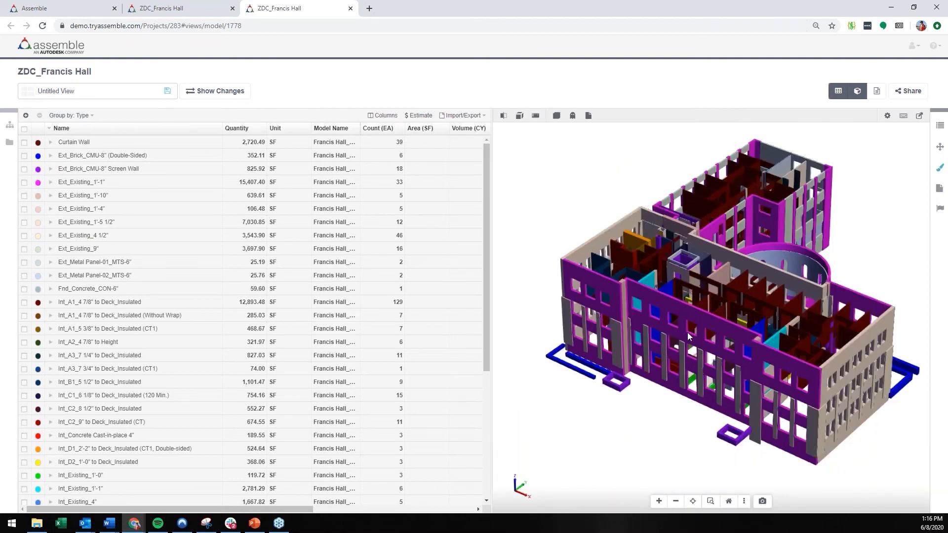
pyautogui.moveTo(644, 314); pyautogui.dragTo(678, 296)
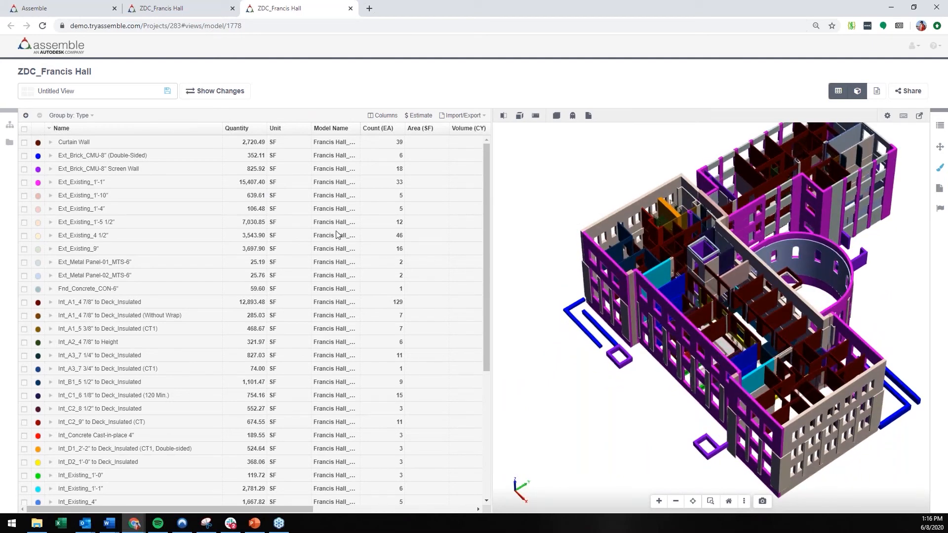
pyautogui.moveTo(773, 361); pyautogui.dragTo(794, 330)
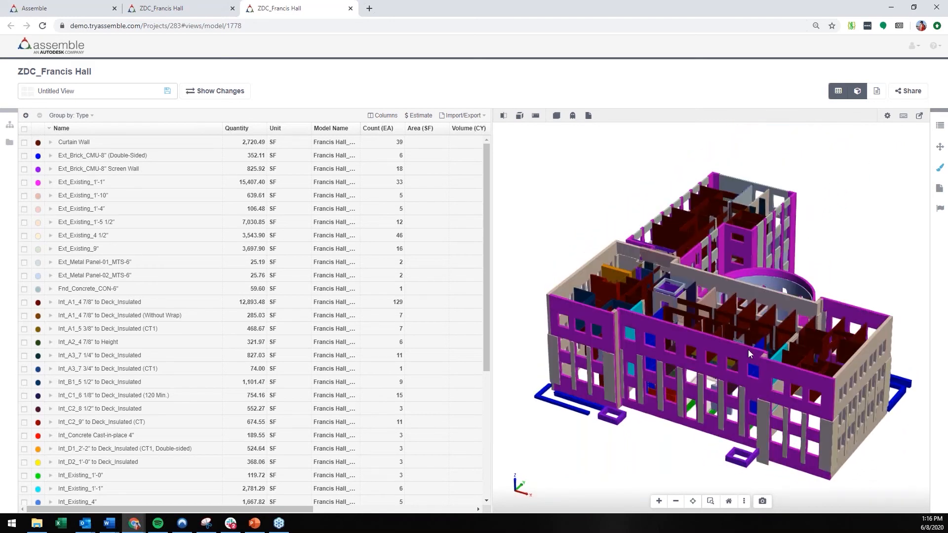
pyautogui.moveTo(747, 364); pyautogui.dragTo(793, 313)
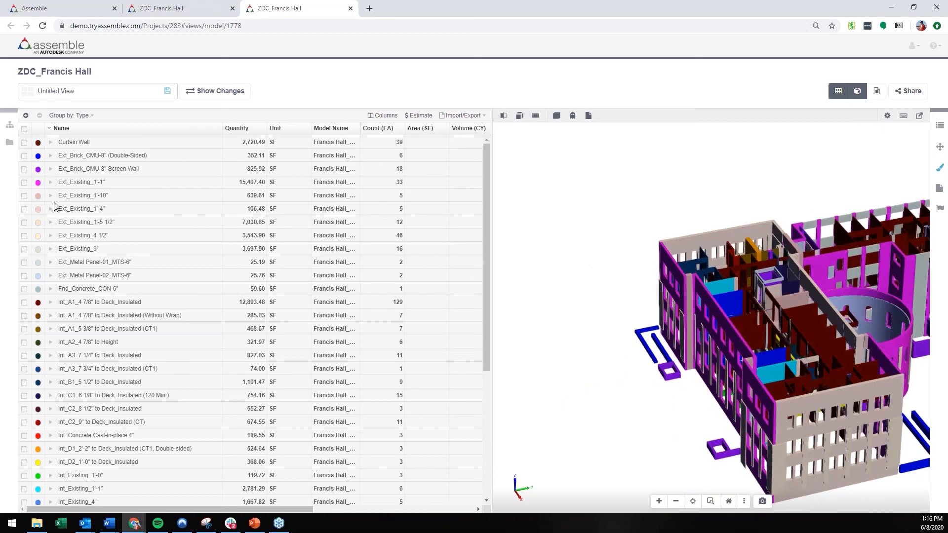
pyautogui.moveTo(686, 339)
pyautogui.mouseDown()
pyautogui.moveTo(772, 307)
pyautogui.moveTo(688, 332)
pyautogui.moveTo(682, 321)
pyautogui.mouseUp()
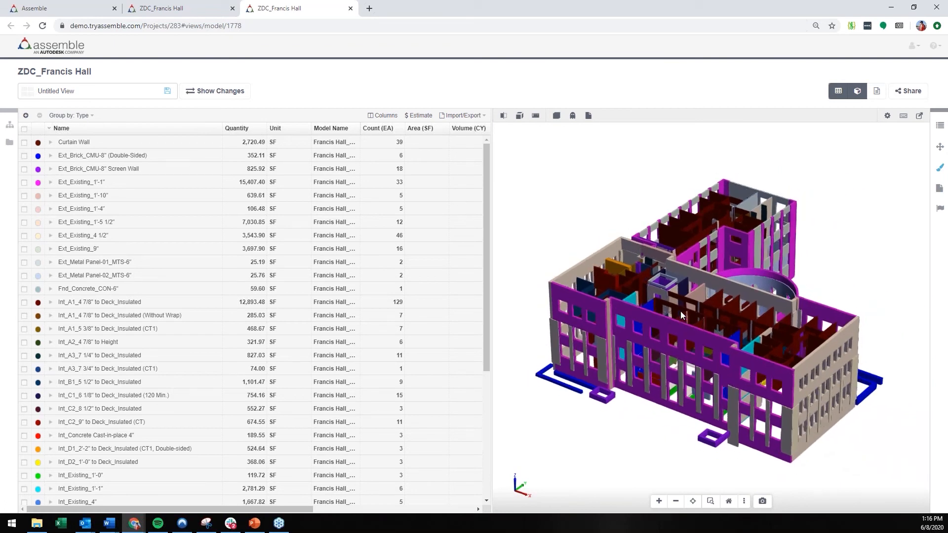
# Step: Export the wall inventory to Microsoft Excel, open the downloaded workbook in Excel and enable editing
pyautogui.click(458, 117)
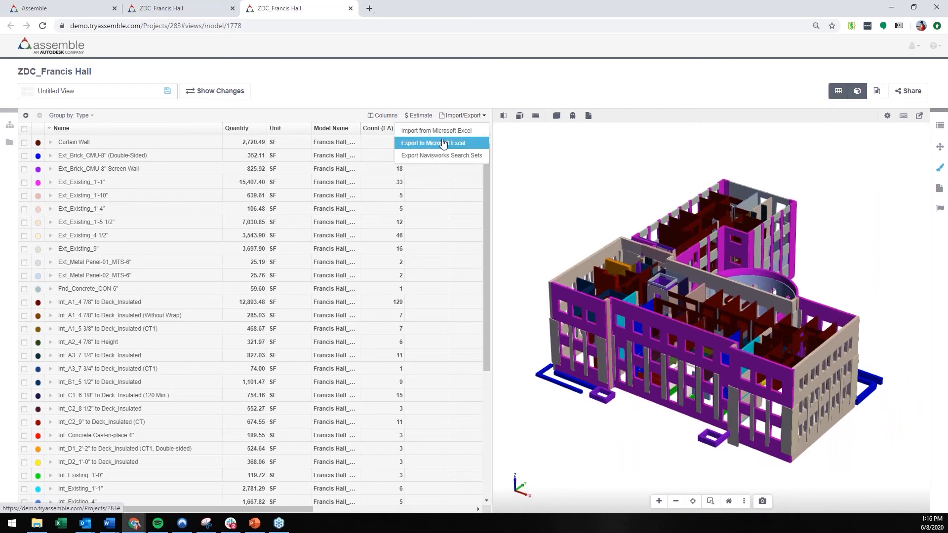
pyautogui.click(443, 144)
pyautogui.click(605, 210)
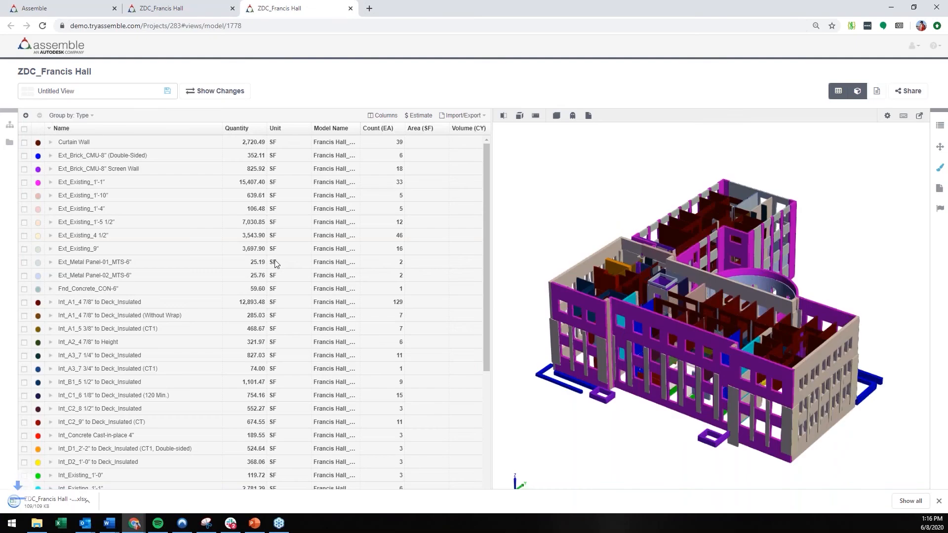
pyautogui.click(78, 502)
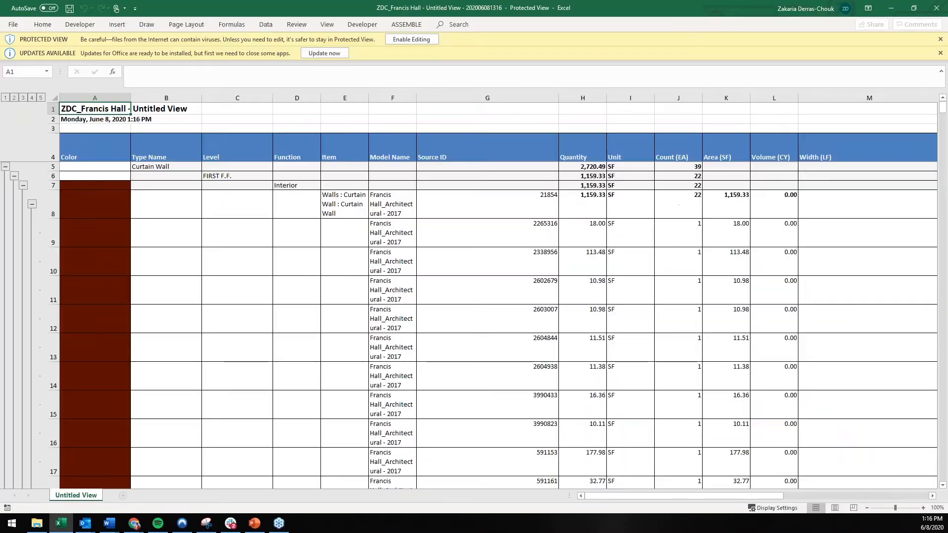
pyautogui.click(414, 39)
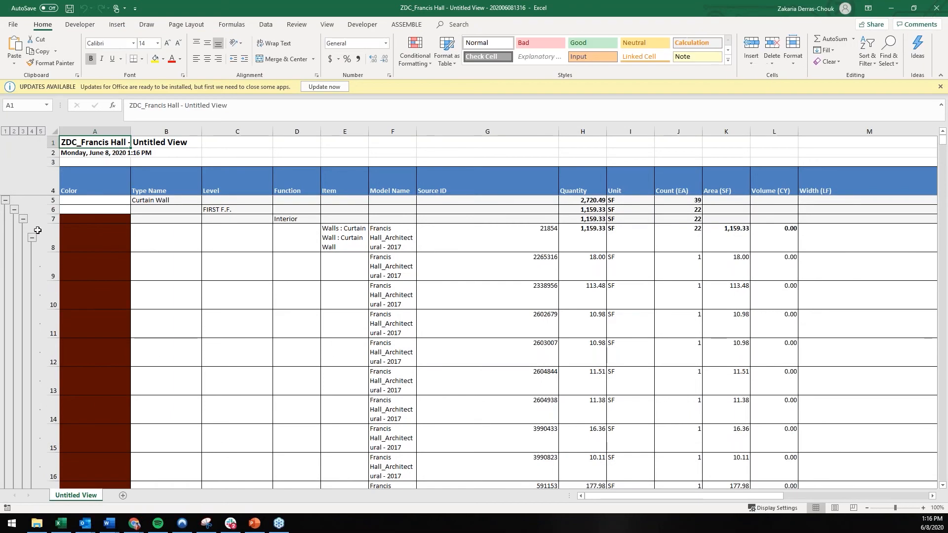
# Step: Collapse the Curtain Wall, Ext_Brick_CMU-8" (Double-Sided) and Ext_Brick_CMU-8" Screen Wall groups in the exported workbook
pyautogui.click(31, 238)
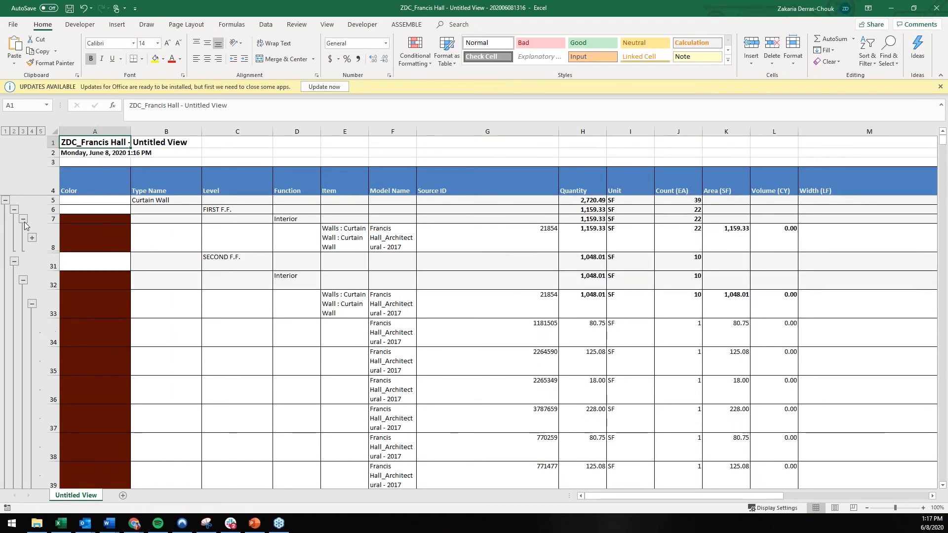
pyautogui.click(23, 220)
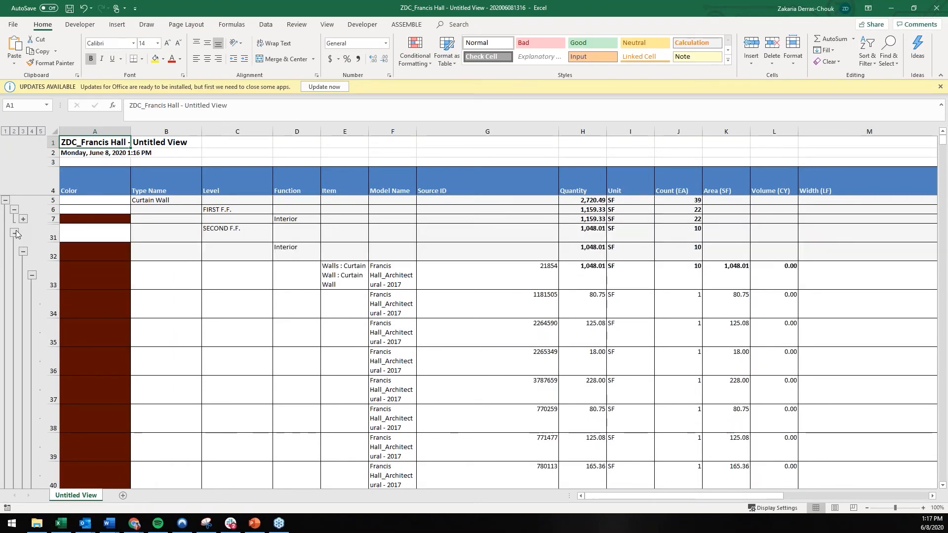
pyautogui.click(13, 233)
pyautogui.click(6, 200)
pyautogui.click(6, 215)
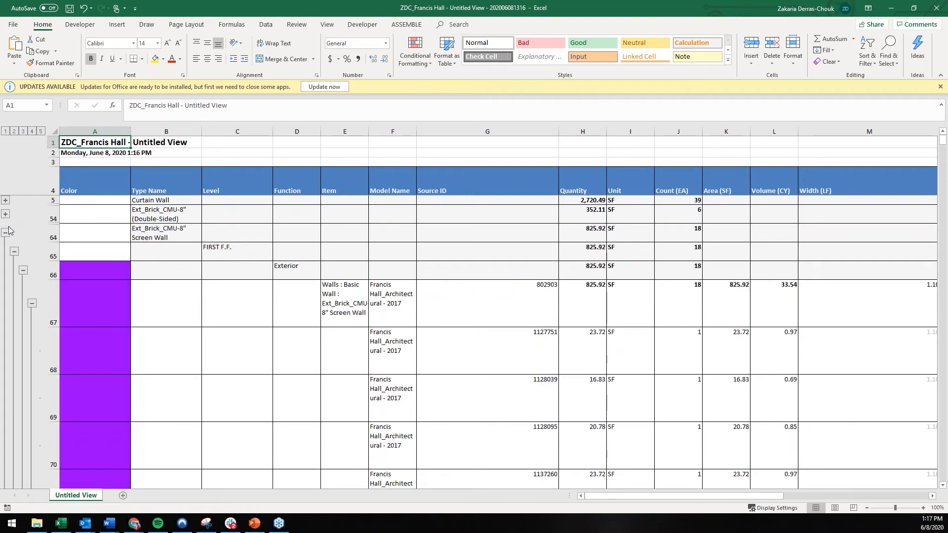
pyautogui.click(5, 233)
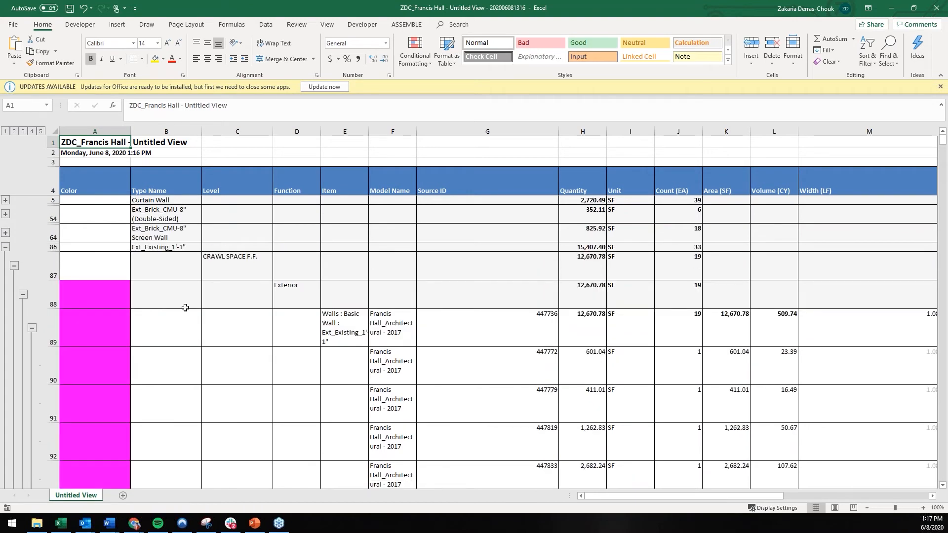
# Step: Review the workbook's width, height, bid package, material, level and type columns, and switch to Assemble to show the import and export options
pyautogui.moveTo(744, 497); pyautogui.dragTo(898, 496)
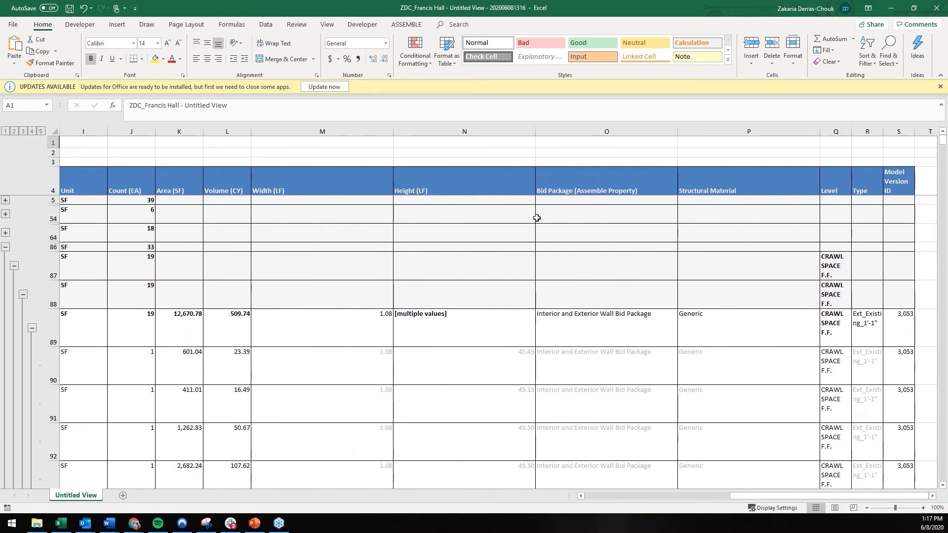
pyautogui.click(574, 300)
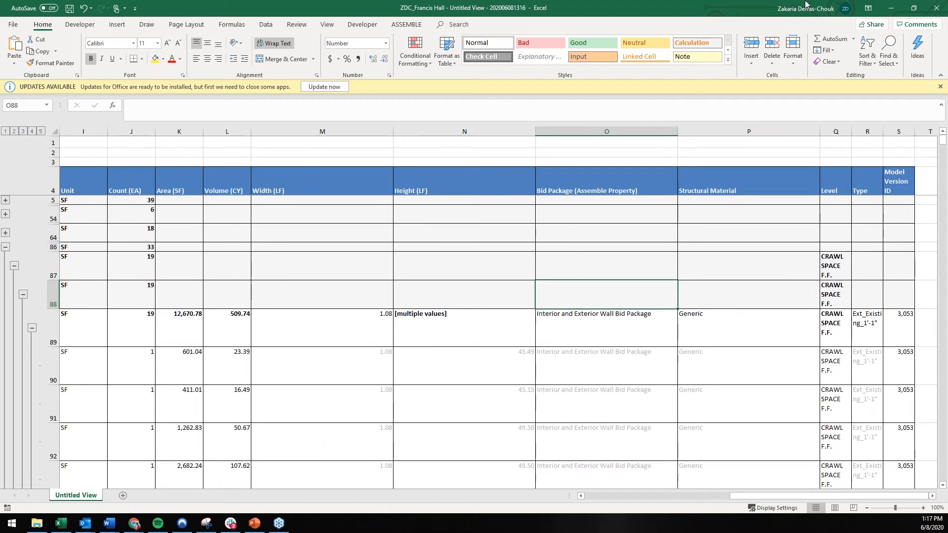
pyautogui.click(883, 9)
pyautogui.click(464, 116)
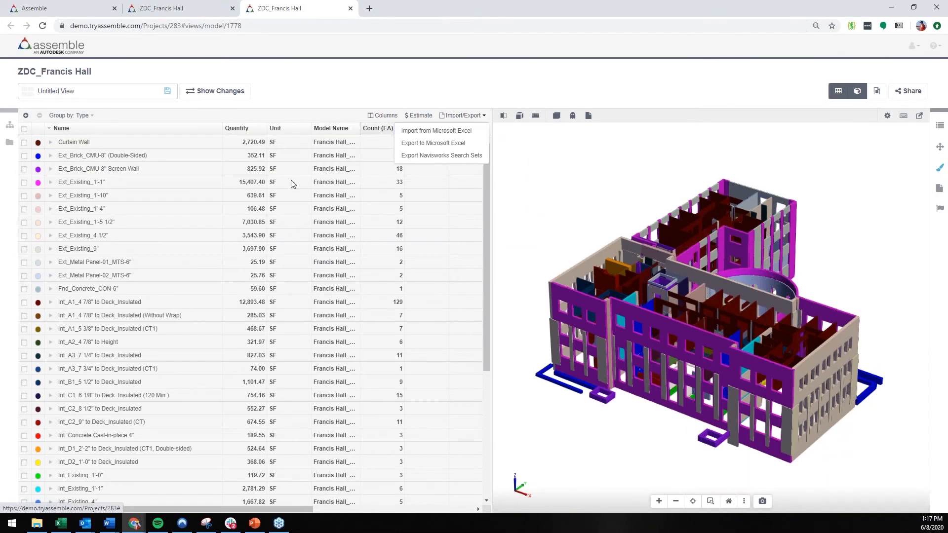
# Step: Return to the Excel workbook and display the commands of the ASSEMBLE add-in
pyautogui.click(60, 524)
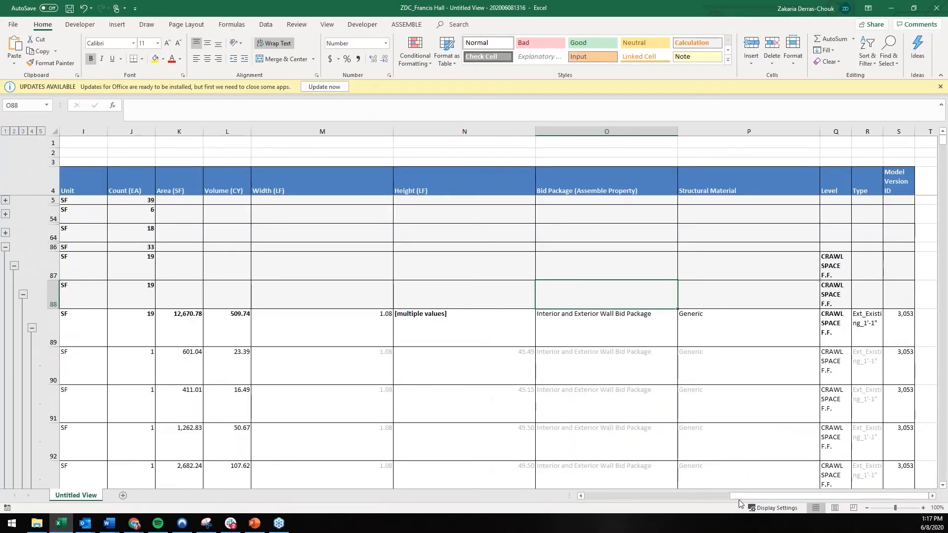
pyautogui.moveTo(753, 499); pyautogui.dragTo(607, 498)
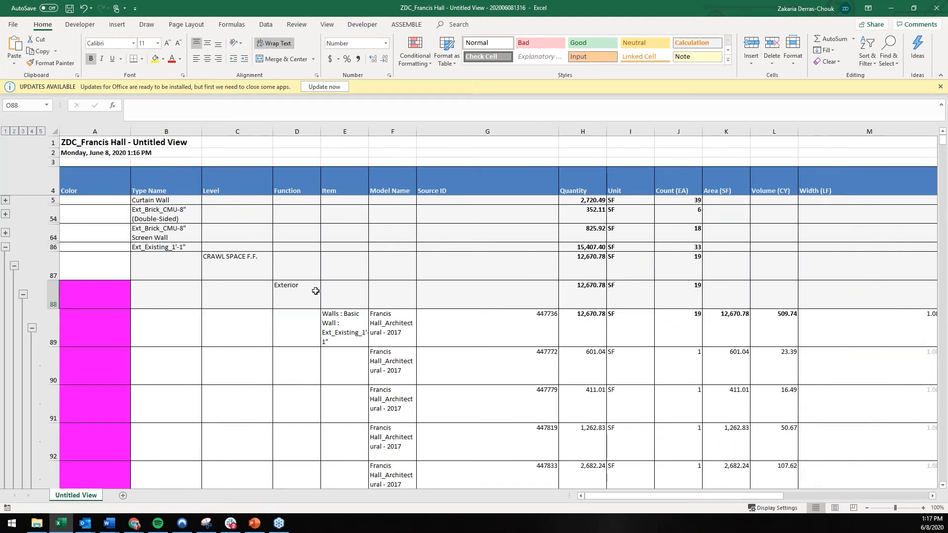
pyautogui.click(398, 28)
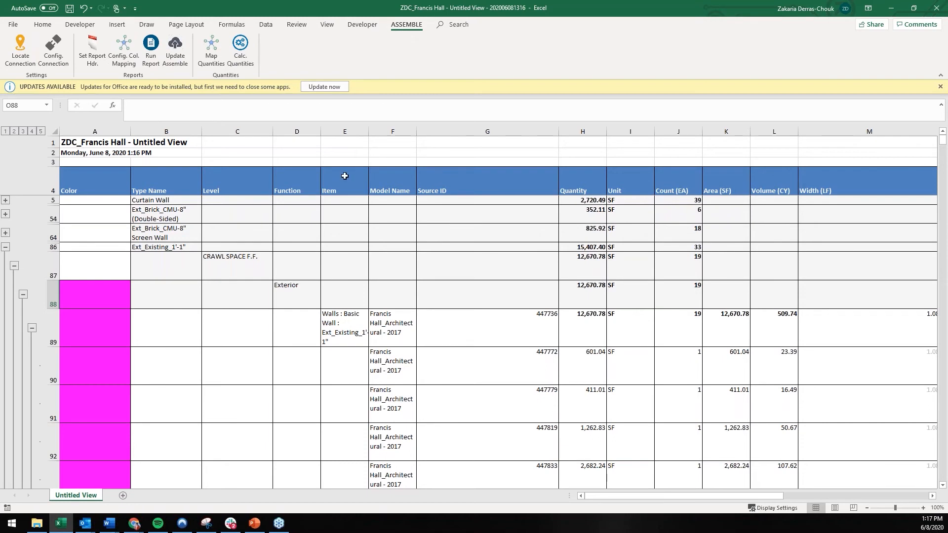
pyautogui.click(222, 287)
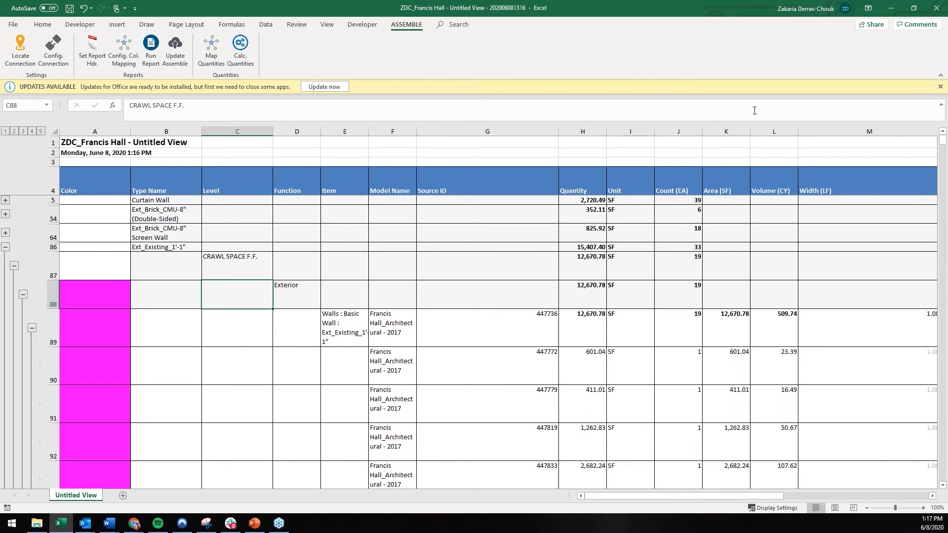
# Step: Switch back to Assemble and save the current view as "Wall Takeoff 6/8"
pyautogui.click(891, 11)
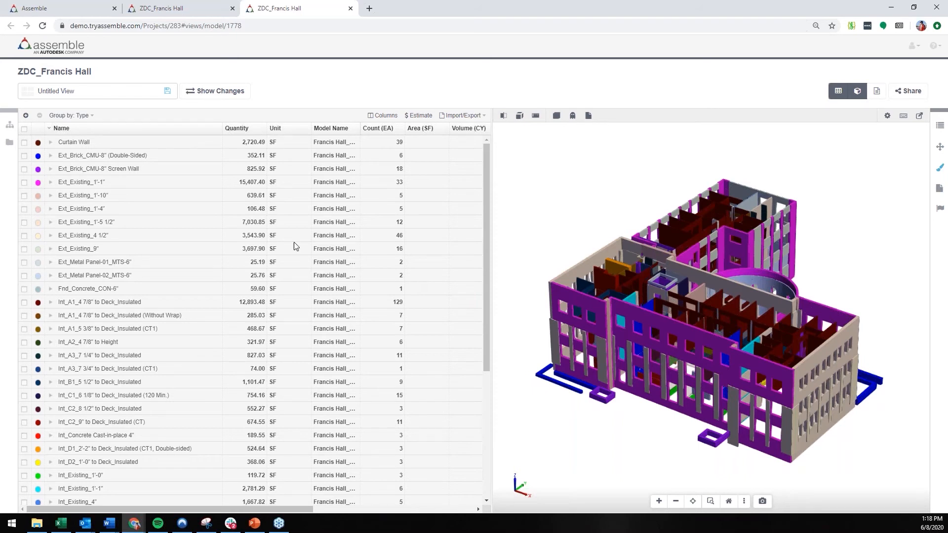
pyautogui.click(167, 91)
pyautogui.click(444, 92)
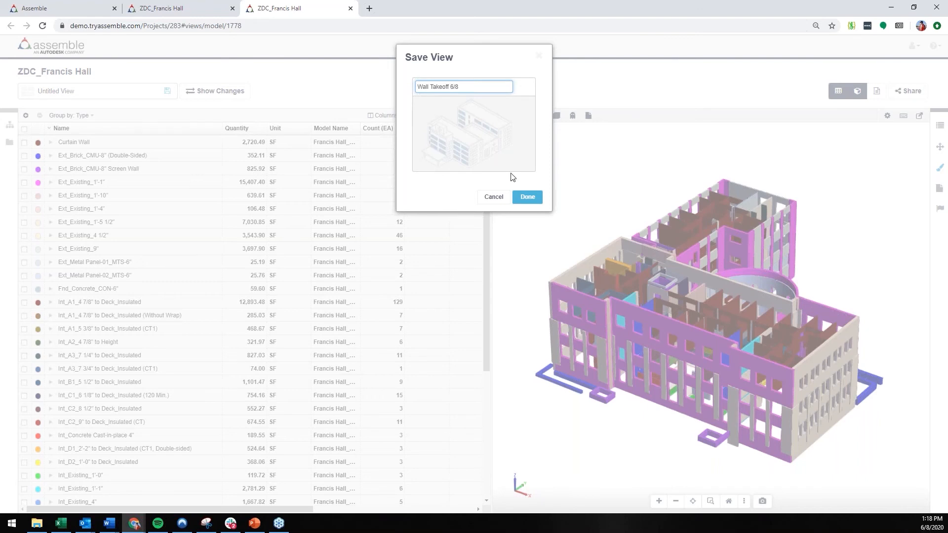
pyautogui.click(527, 197)
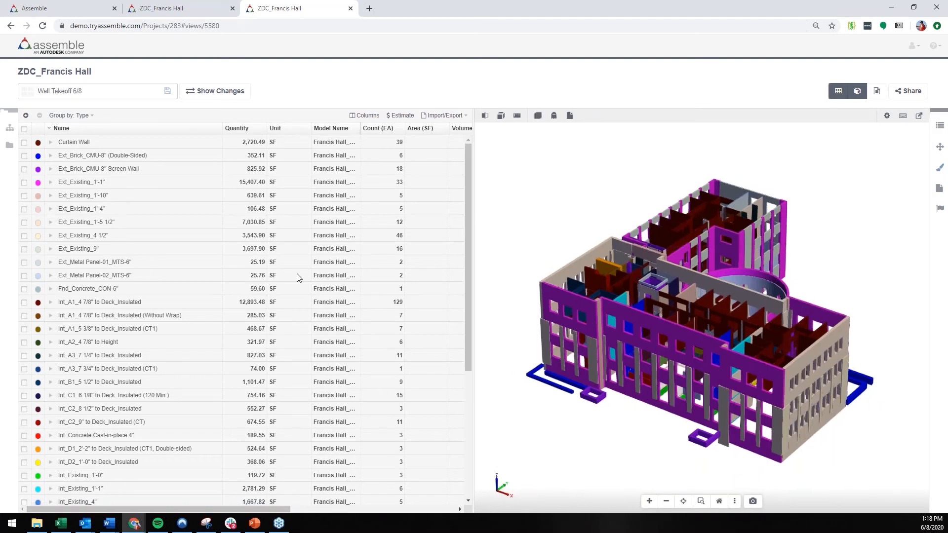
# Step: Reload the ZDC_Francis Hall project page and find the saved view by searching the page for "6/8"
pyautogui.click(195, 8)
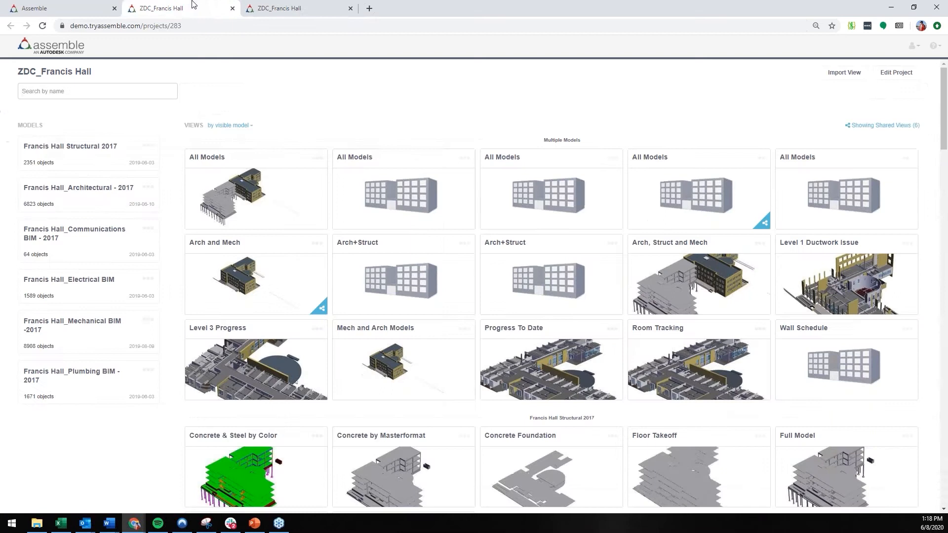
pyautogui.click(42, 26)
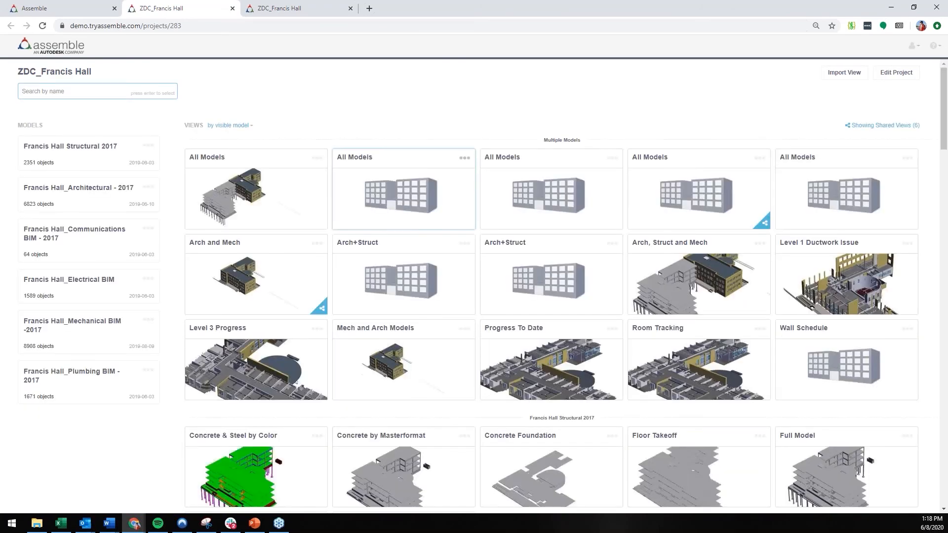
pyautogui.hotkey('ctrl', 'f')
pyautogui.write('6/8')
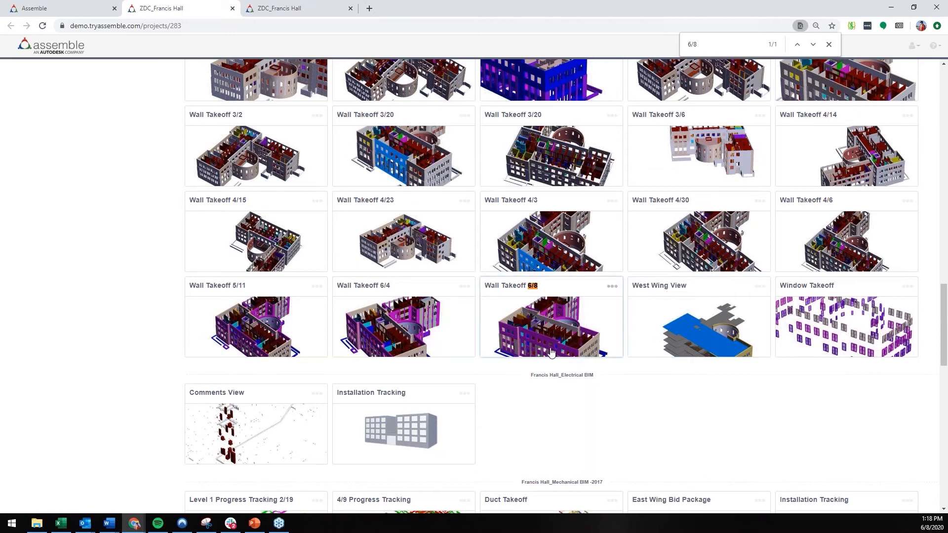
pyautogui.scroll(20, 551, 352)
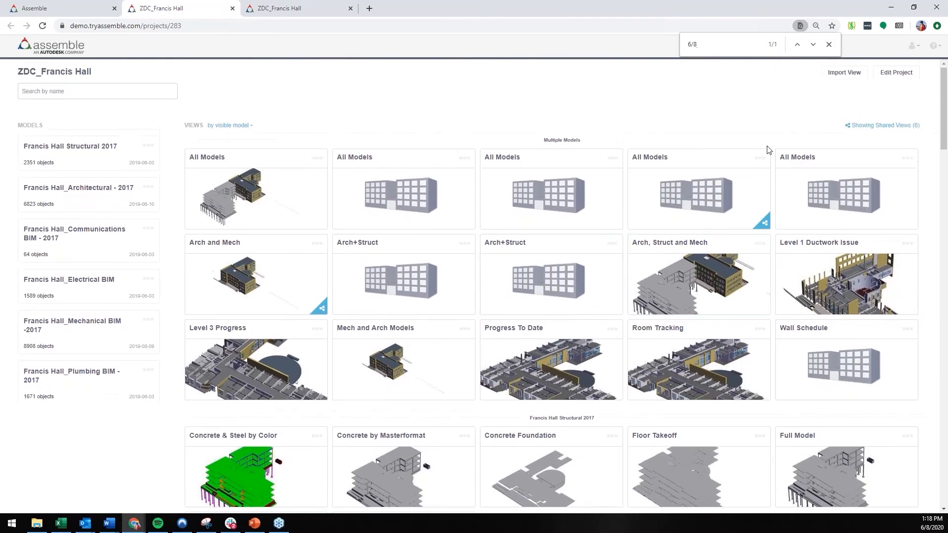
pyautogui.click(829, 45)
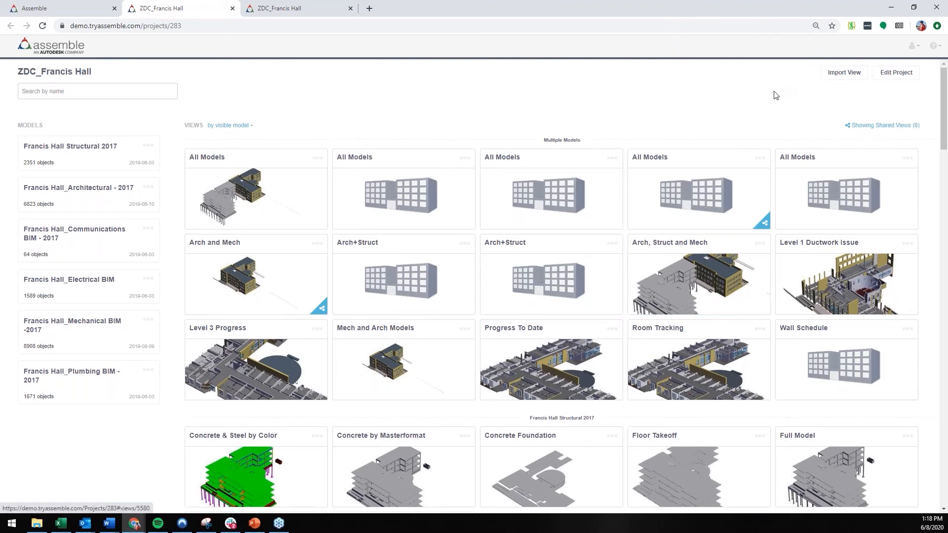
# Step: Check which projects views can be imported from, close that dialog, and open the Wall Takeoff 6/8 view
pyautogui.click(853, 81)
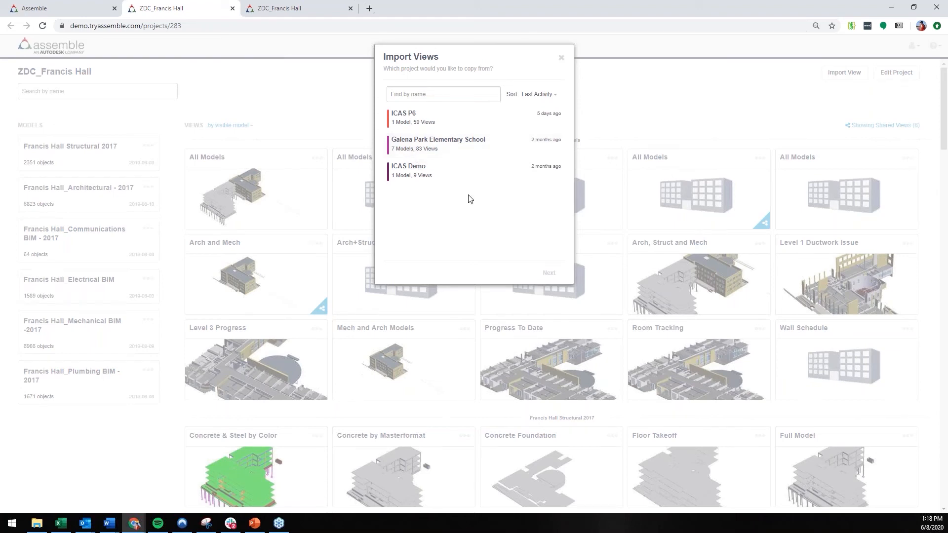
pyautogui.click(561, 59)
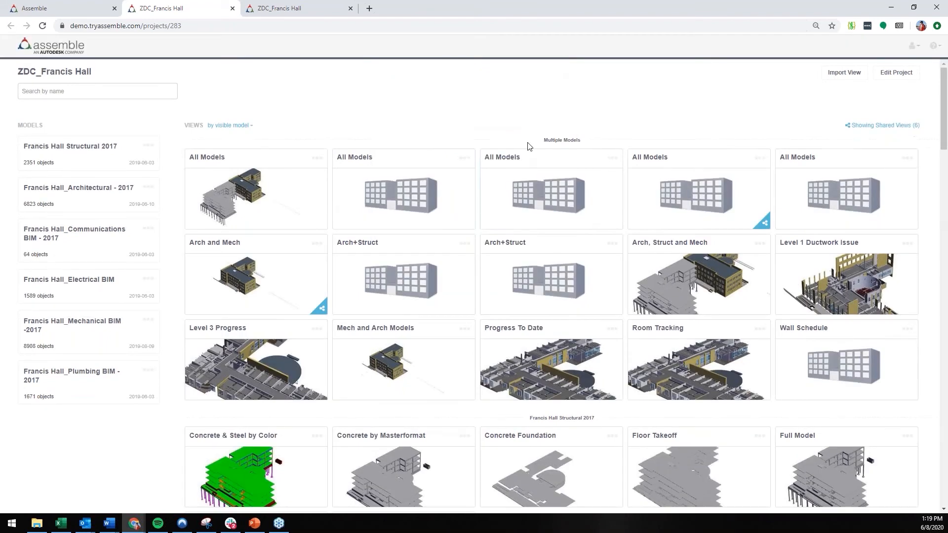
pyautogui.scroll(-15, 528, 144)
pyautogui.scroll(-5, 537, 233)
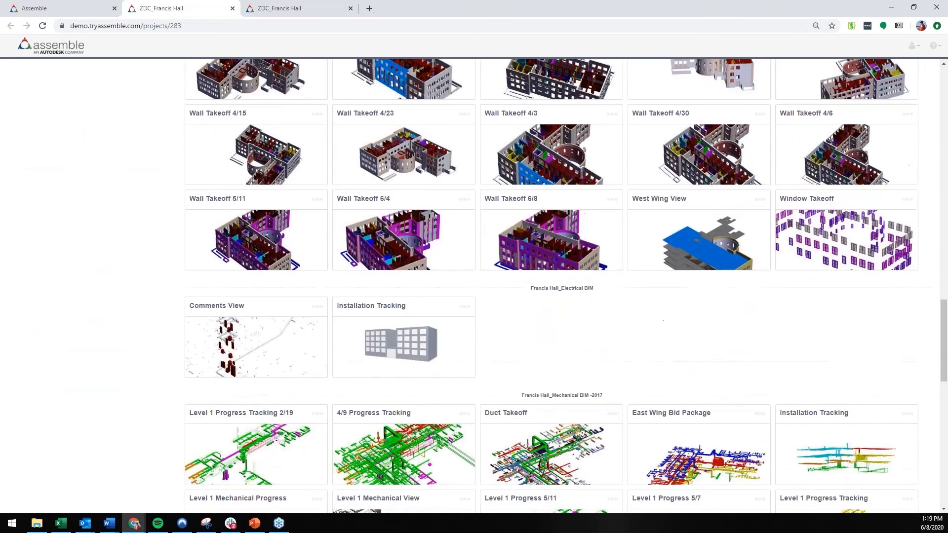
pyautogui.click(537, 233)
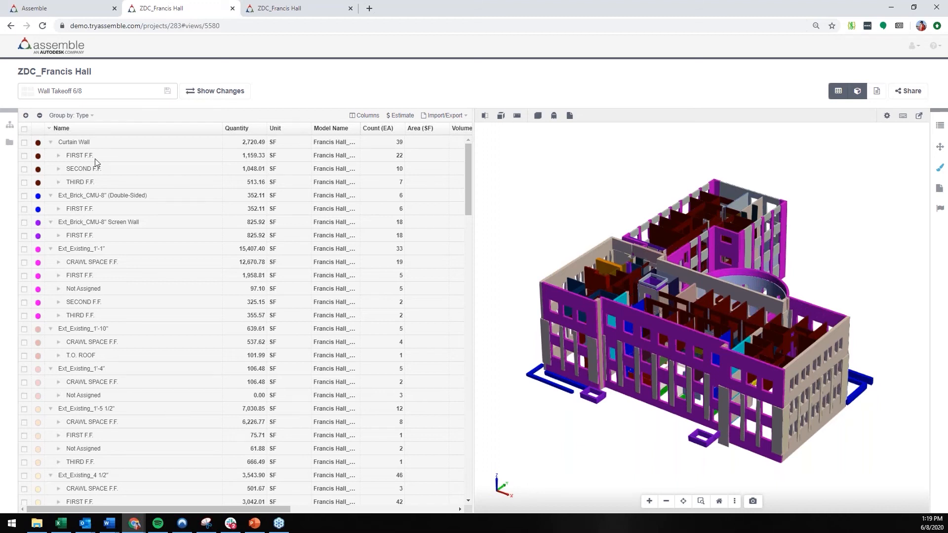
# Step: Show the model tree and look at the available versions of the Francis Hall_Architectural - 2017 model
pyautogui.click(9, 127)
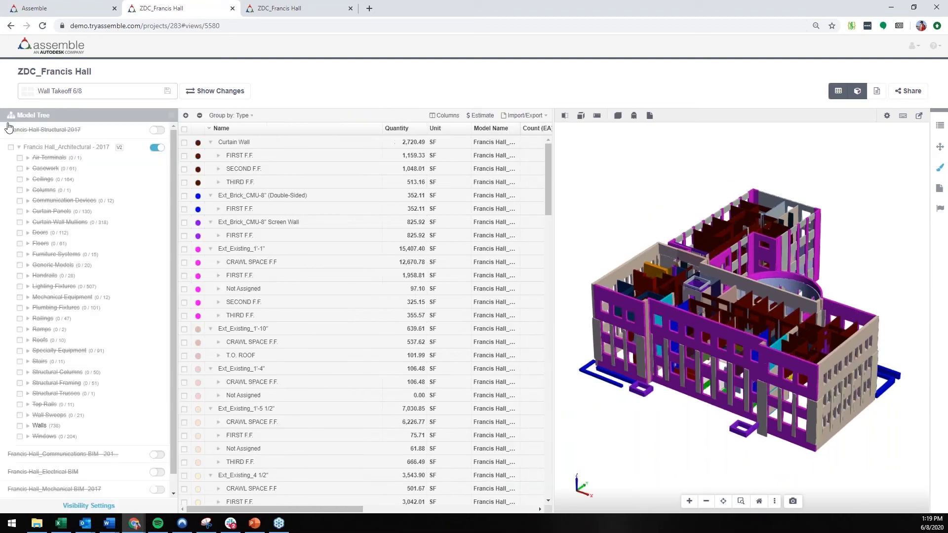
pyautogui.click(119, 147)
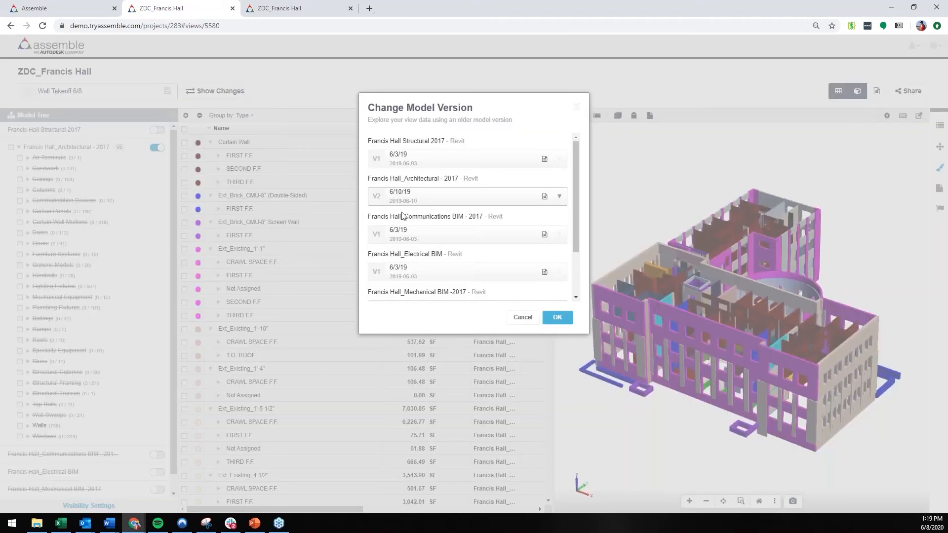
pyautogui.click(427, 203)
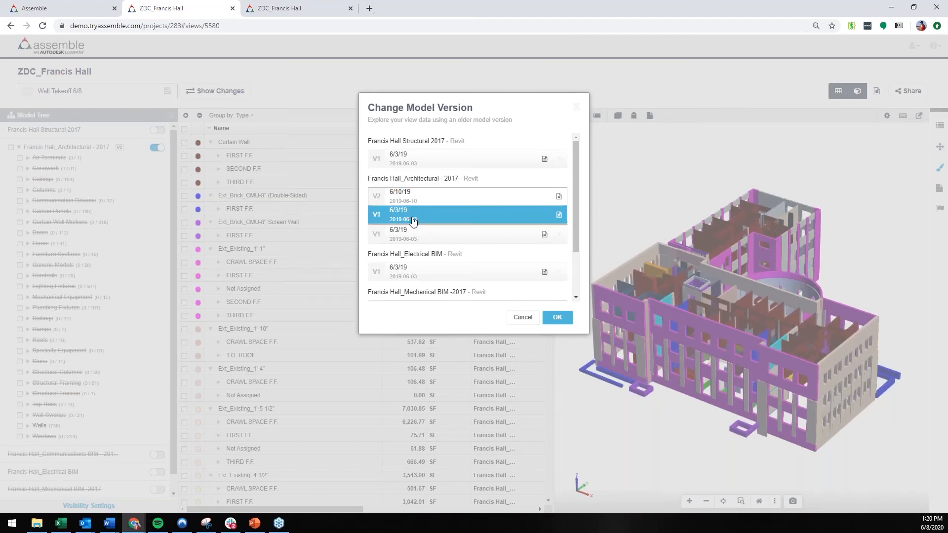
pyautogui.click(548, 321)
pyautogui.click(548, 320)
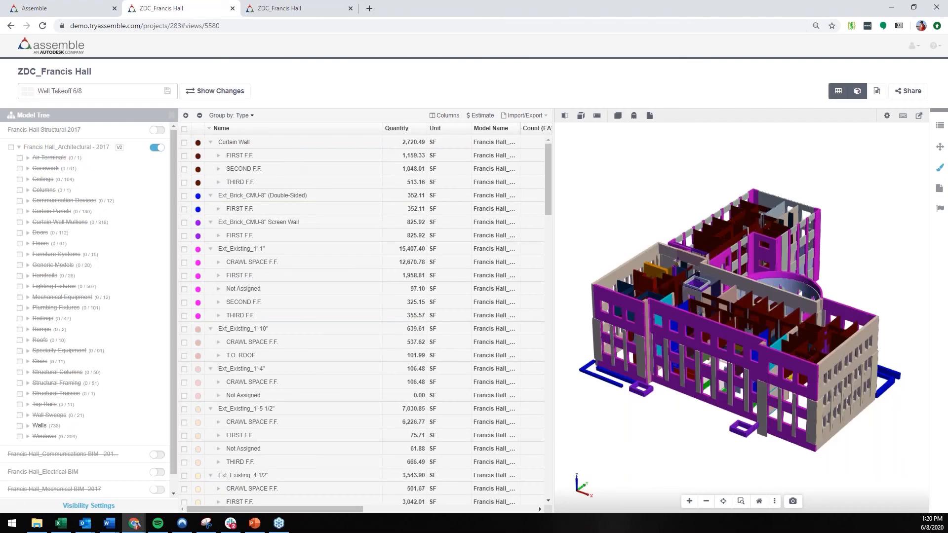
# Step: Show the changes between model versions and expand the Int_A1_4 7/8" to Deck_Insulated walls to review their quantity variances
pyautogui.click(212, 94)
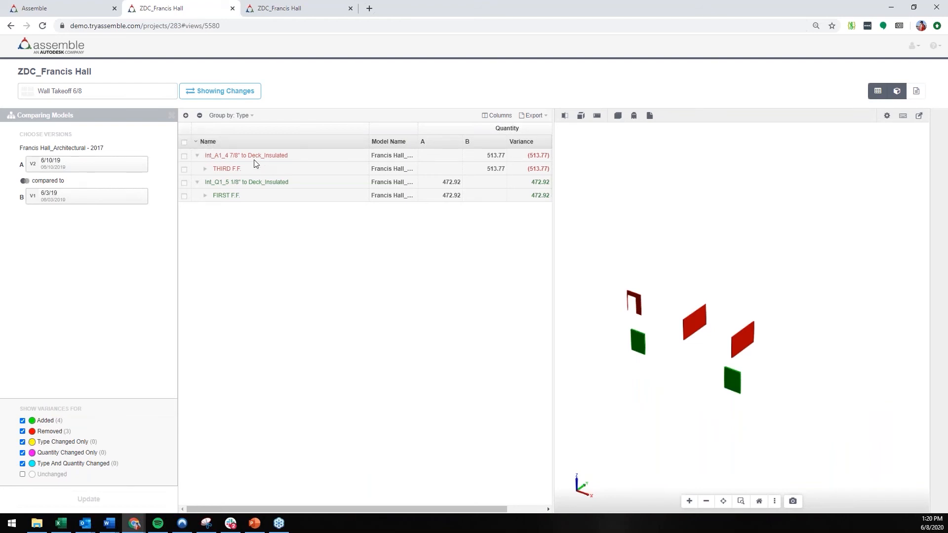
pyautogui.click(204, 169)
pyautogui.click(212, 182)
pyautogui.click(220, 196)
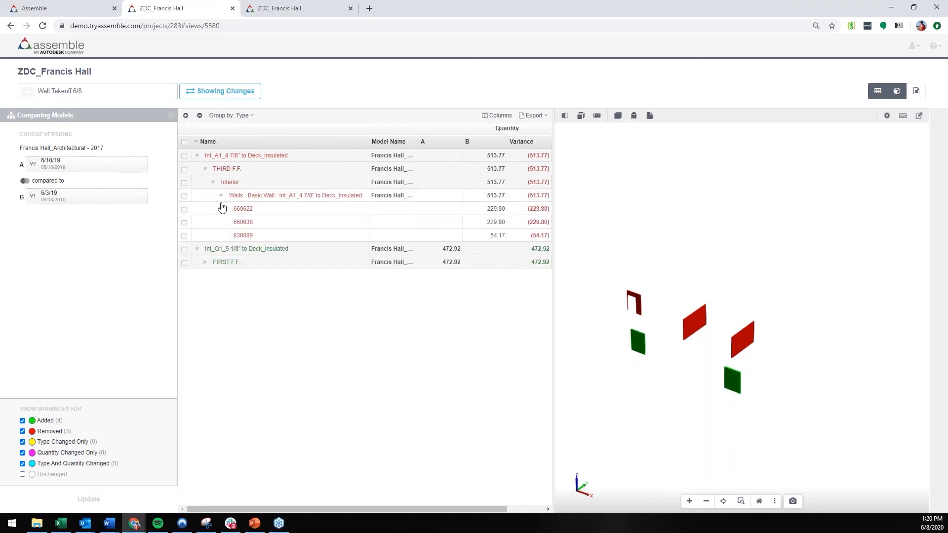
pyautogui.moveTo(341, 509); pyautogui.dragTo(377, 509)
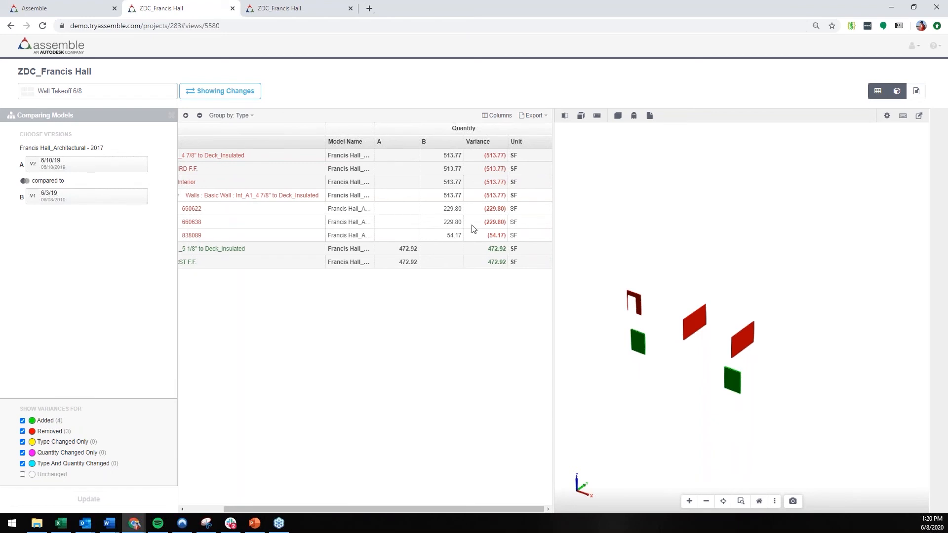
pyautogui.moveTo(439, 509); pyautogui.dragTo(401, 509)
# Step: Expand the Int_Q1_5 1/8" to Deck_Insulated walls on FIRST F.F. and review their quantity variances and units
pyautogui.click(205, 263)
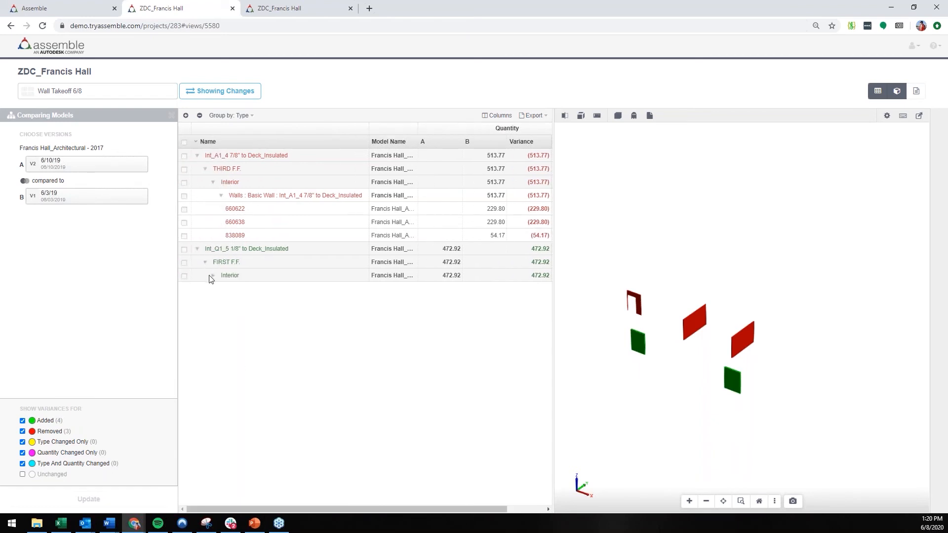
pyautogui.click(212, 277)
pyautogui.click(221, 289)
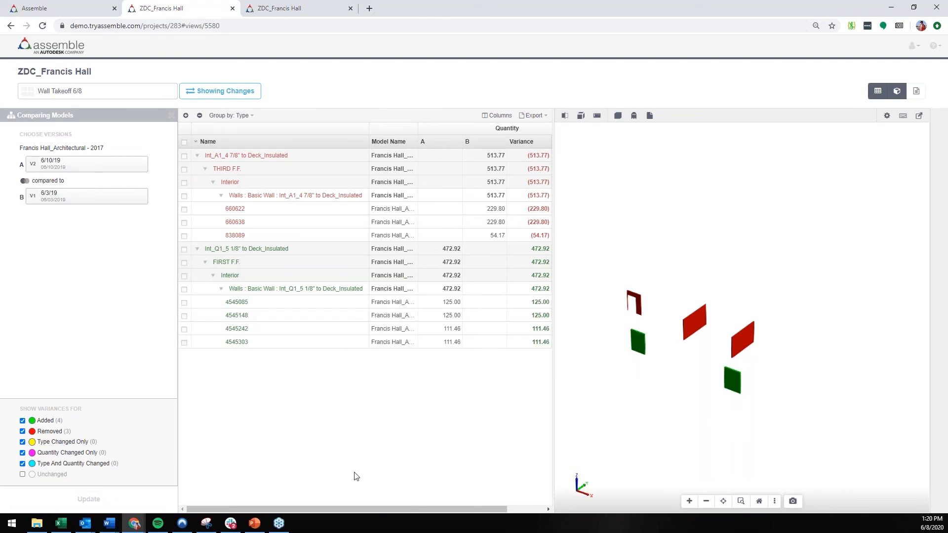
pyautogui.moveTo(365, 510); pyautogui.dragTo(377, 497)
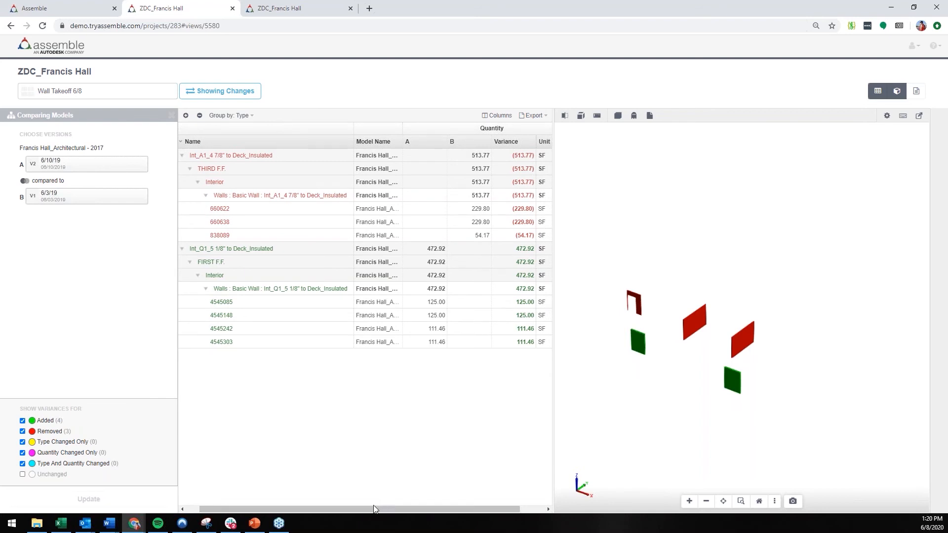
pyautogui.moveTo(373, 508); pyautogui.dragTo(422, 514)
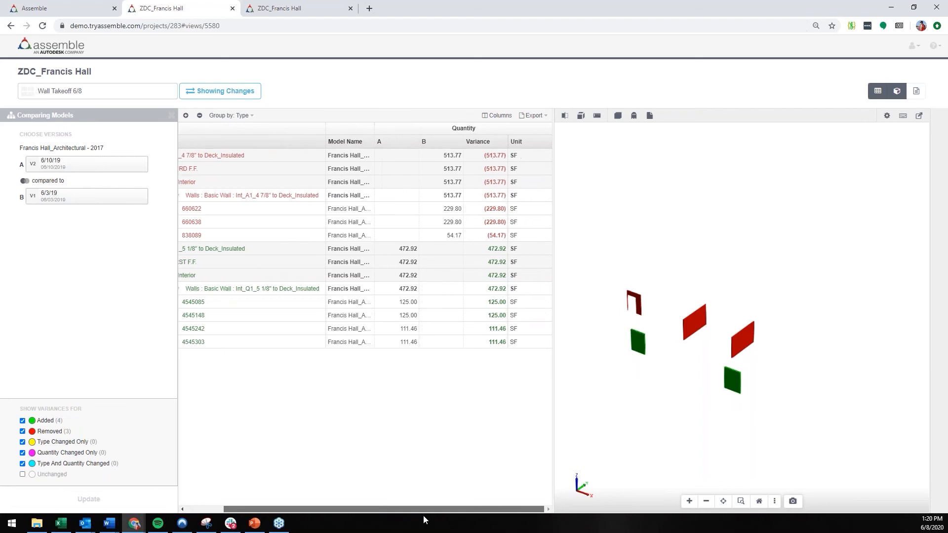
# Step: Add the Unit Cost column to the model comparison table
pyautogui.click(504, 118)
pyautogui.write('unit cost')
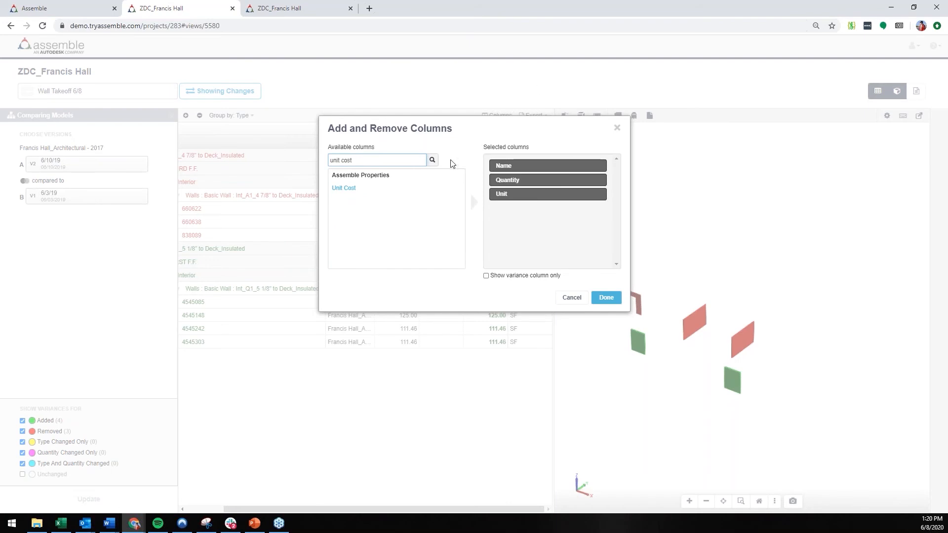
pyautogui.doubleClick(374, 192)
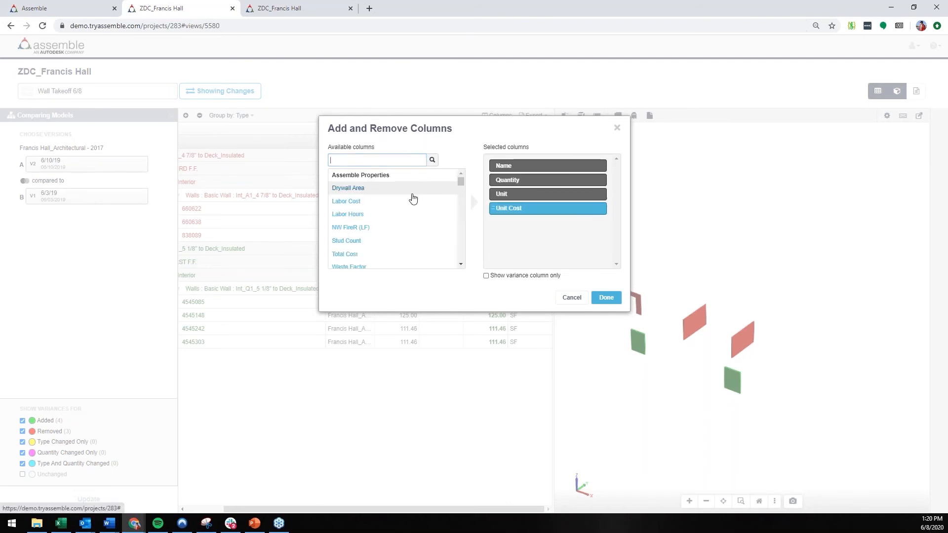
pyautogui.click(606, 297)
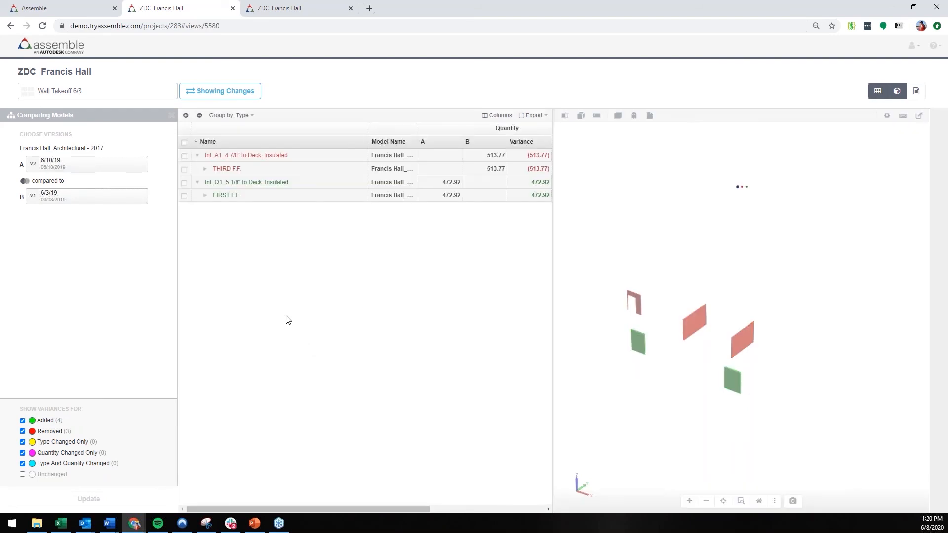
# Step: Expand the Int_A1_4 7/8" to Deck_Insulated walls on THIRD F.F. and review their unit cost variances
pyautogui.click(205, 169)
pyautogui.click(213, 183)
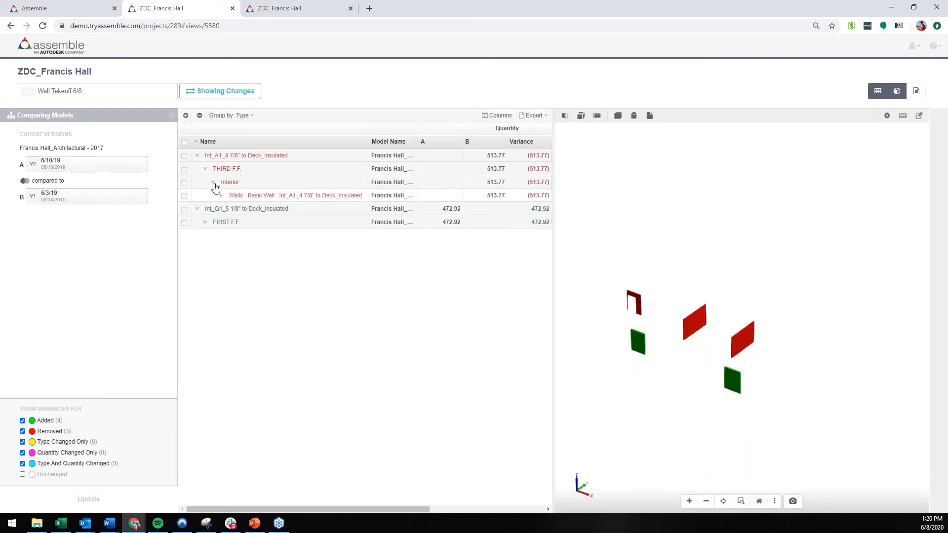
pyautogui.click(221, 196)
pyautogui.moveTo(364, 509); pyautogui.dragTo(533, 527)
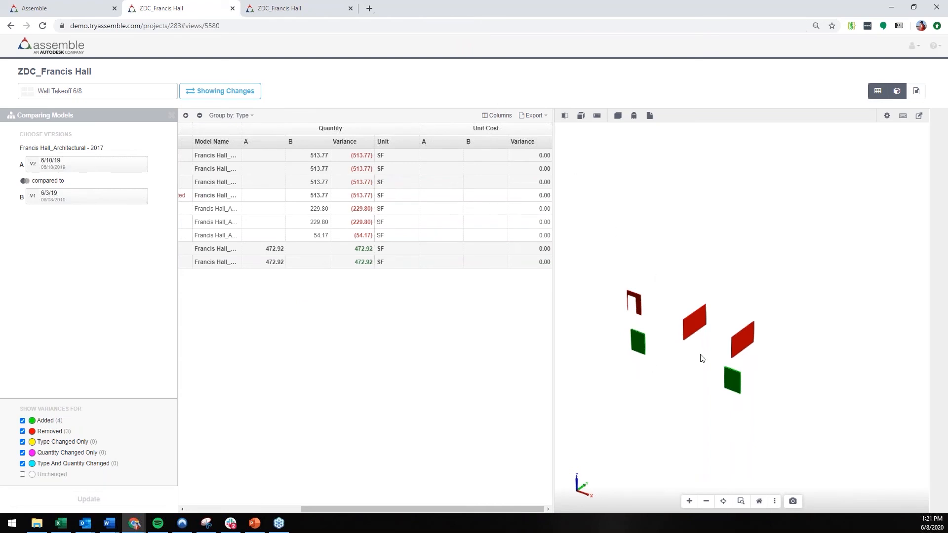
# Step: Ghost the rest of the building and examine where the added and removed walls sit in the 3D model
pyautogui.moveTo(702, 358); pyautogui.dragTo(730, 313, button='middle')
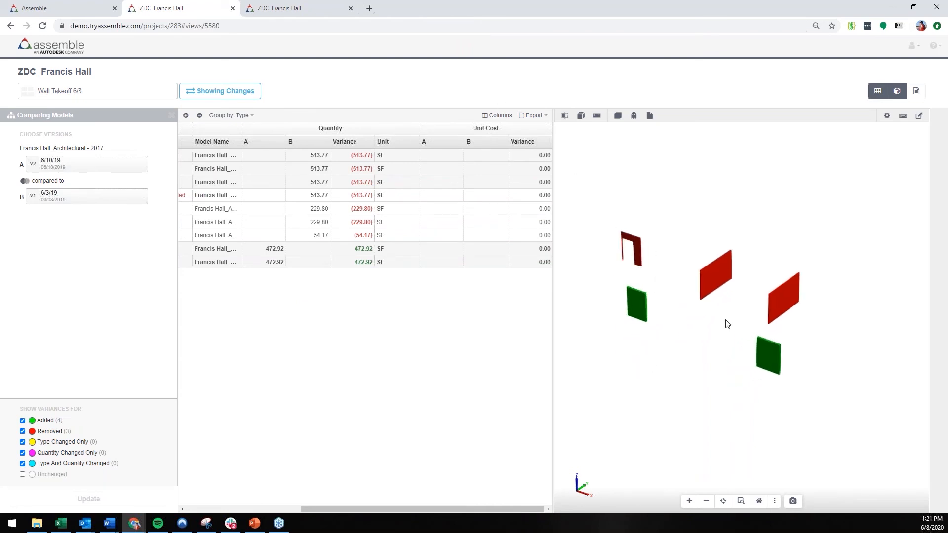
pyautogui.moveTo(710, 359); pyautogui.dragTo(704, 315)
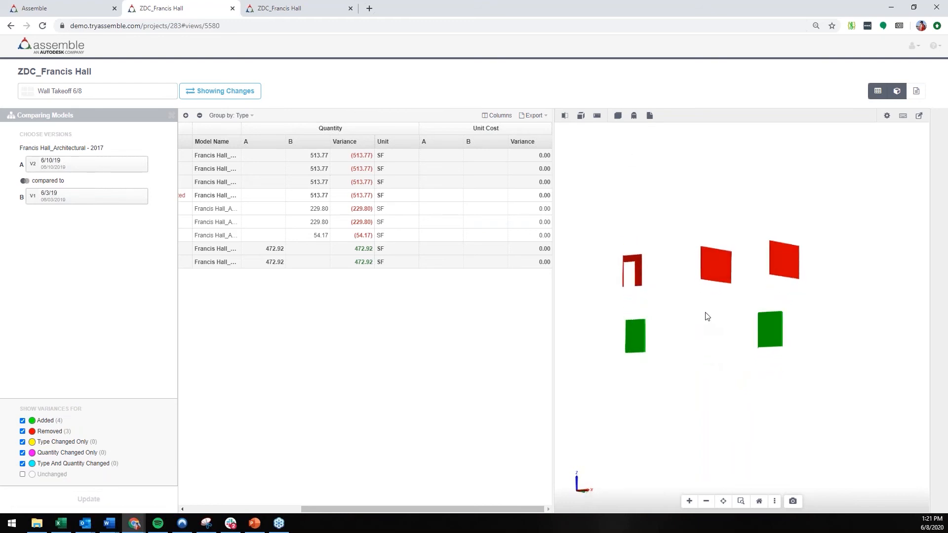
pyautogui.click(633, 116)
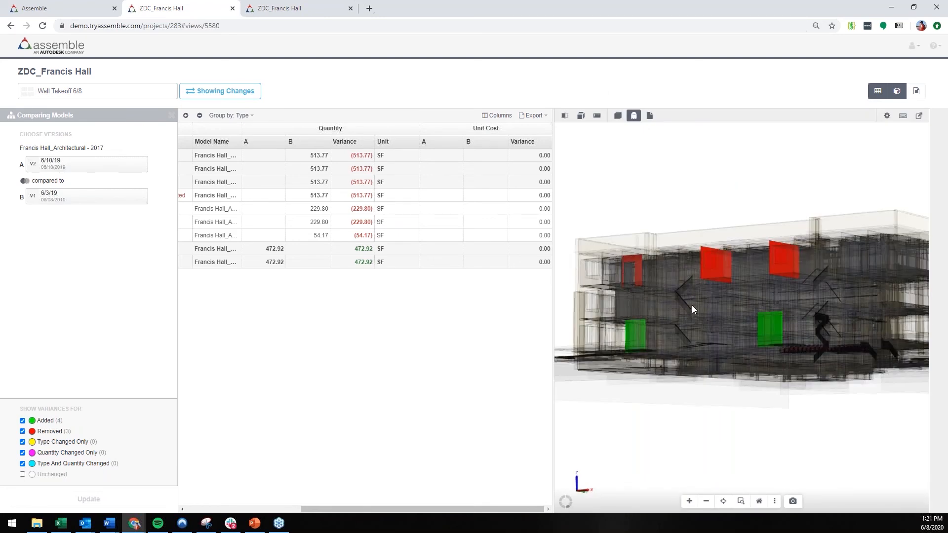
pyautogui.moveTo(718, 276); pyautogui.dragTo(719, 281)
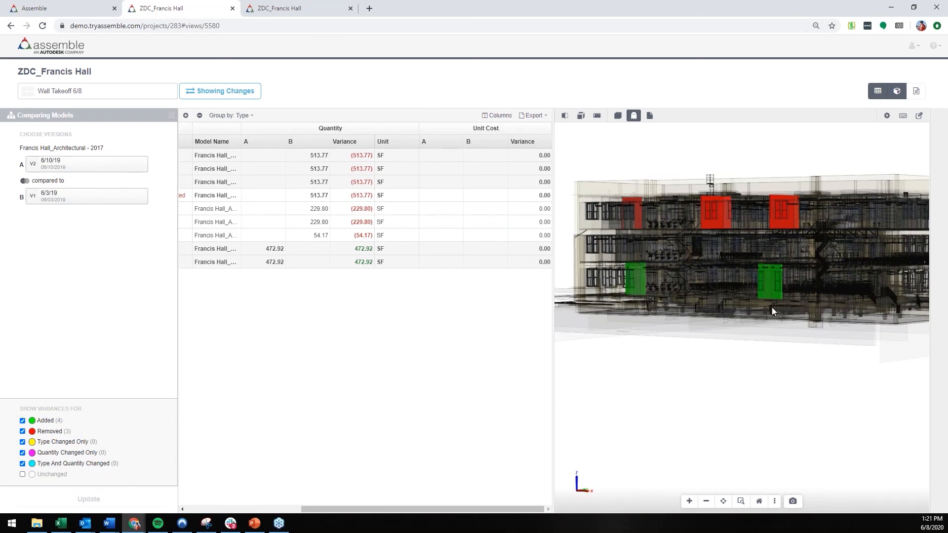
pyautogui.moveTo(803, 312); pyautogui.dragTo(796, 318)
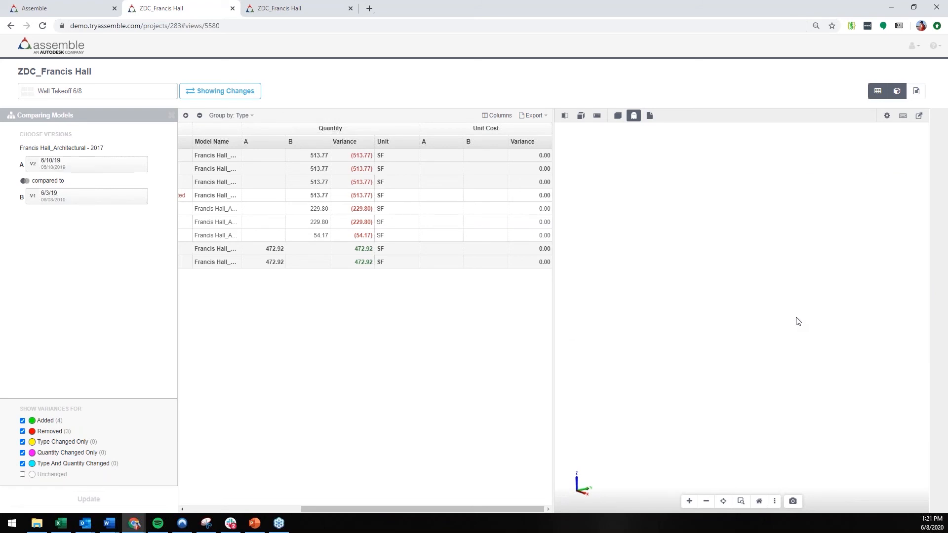
# Step: Leave the model comparison with the model tree hidden, and close the duplicate ZDC_Francis Hall browser tab
pyautogui.click(171, 116)
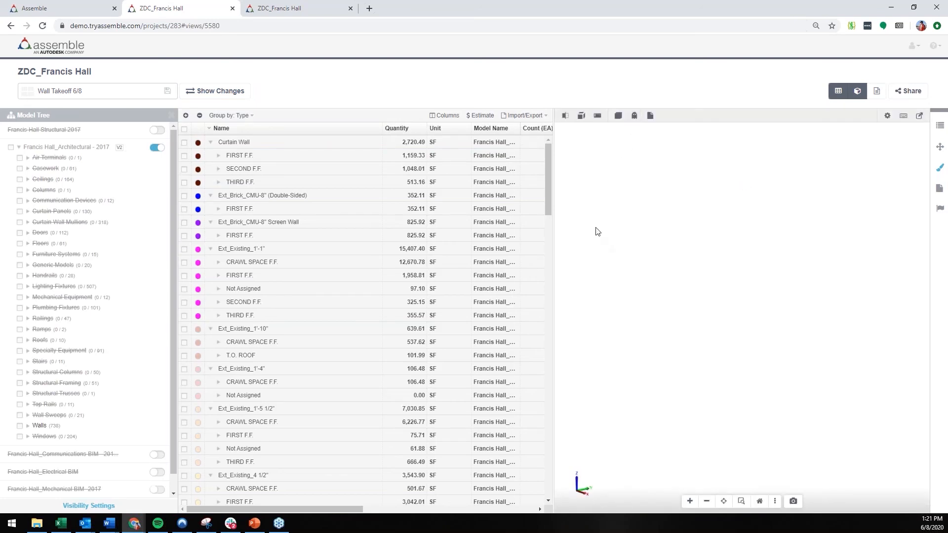
pyautogui.click(173, 115)
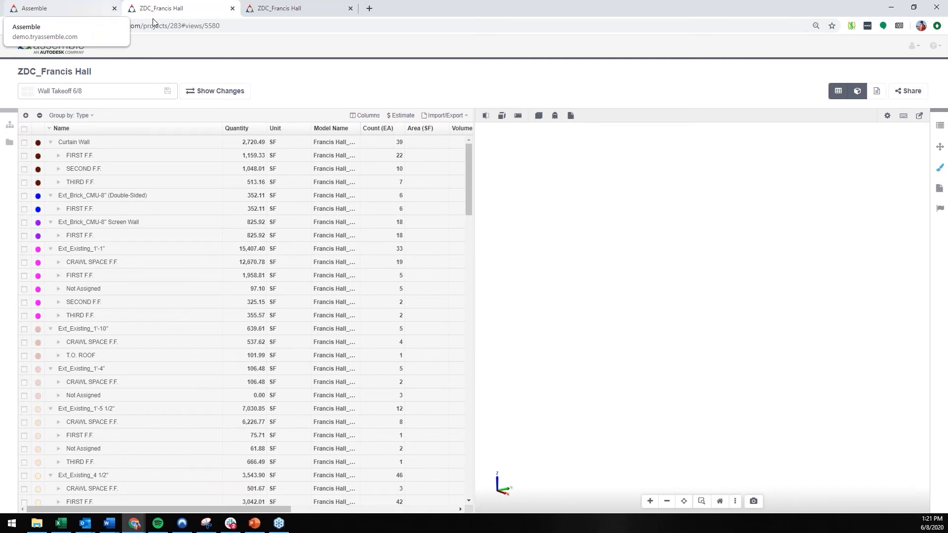
pyautogui.click(249, 10)
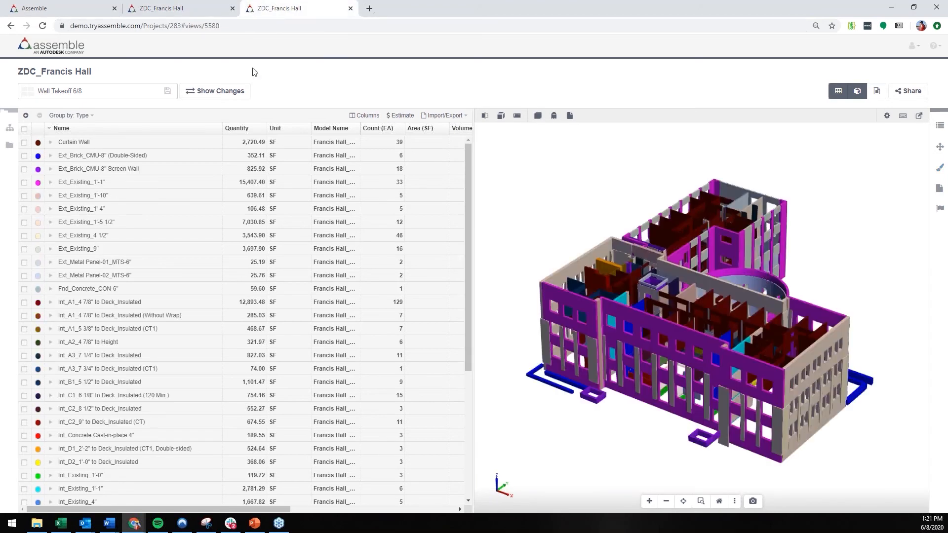
pyautogui.click(351, 8)
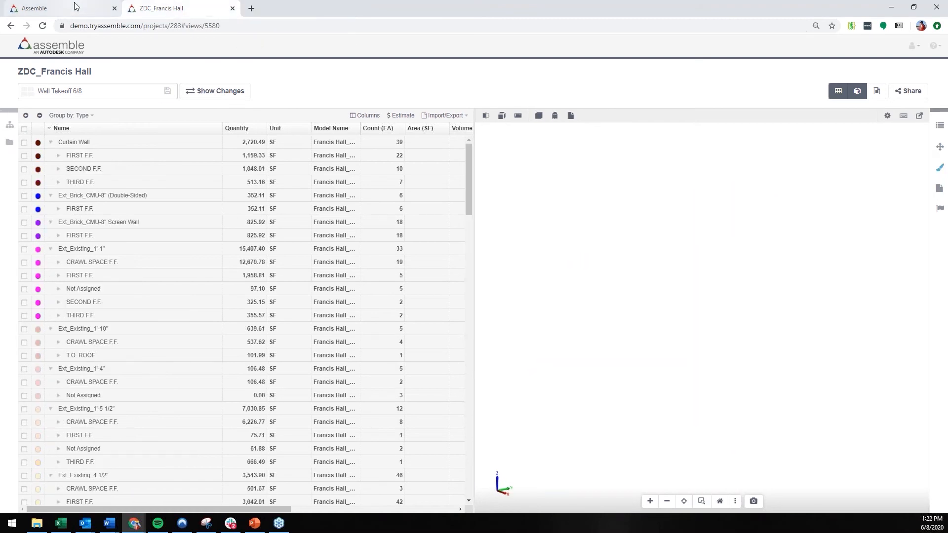
# Step: Return to the Assemble project list, open the ZDC_Francis Hall project and open the Francis Hall_Mechanical BIM -2017 model
pyautogui.click(75, 5)
pyautogui.click(78, 164)
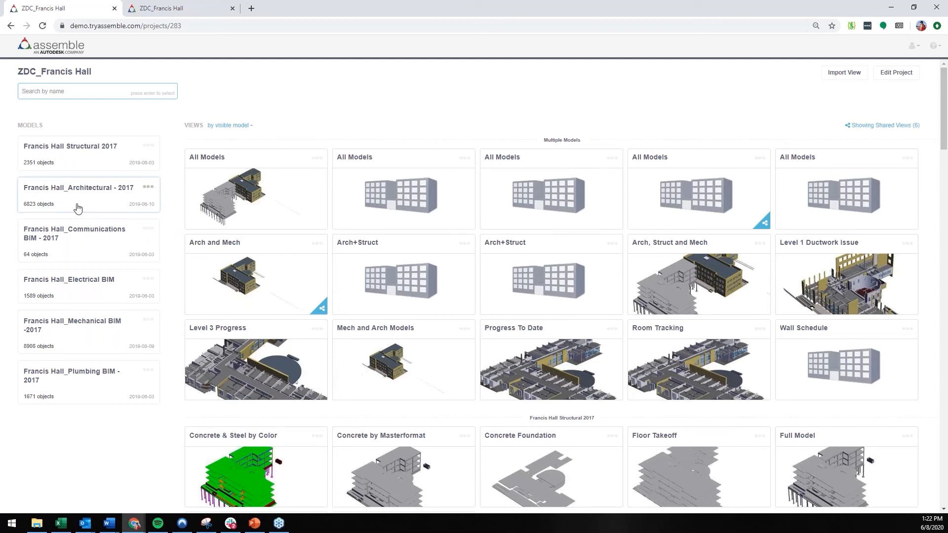
pyautogui.click(84, 325)
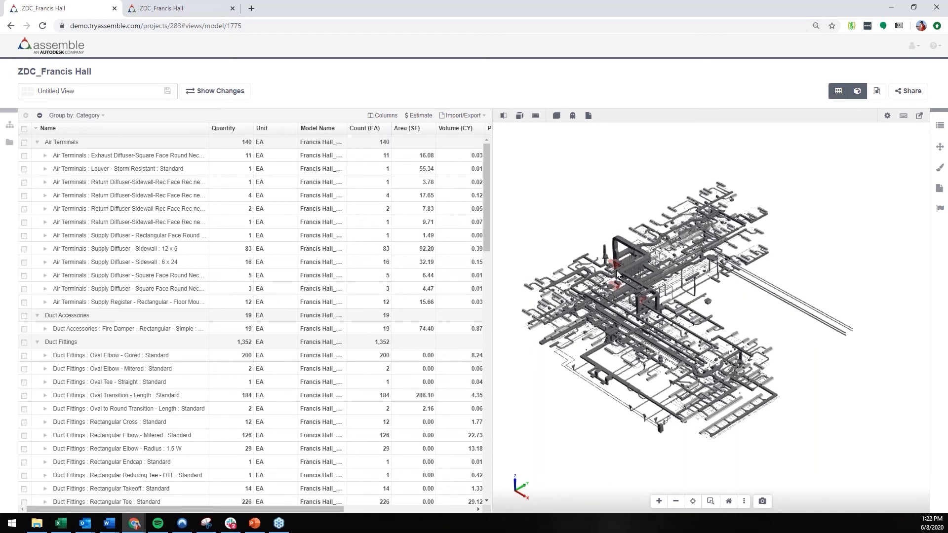
# Step: Select the large duct run near the red equipment and check the Issue Status choices in its Assemble properties without changing the value
pyautogui.scroll(6, 616, 270)
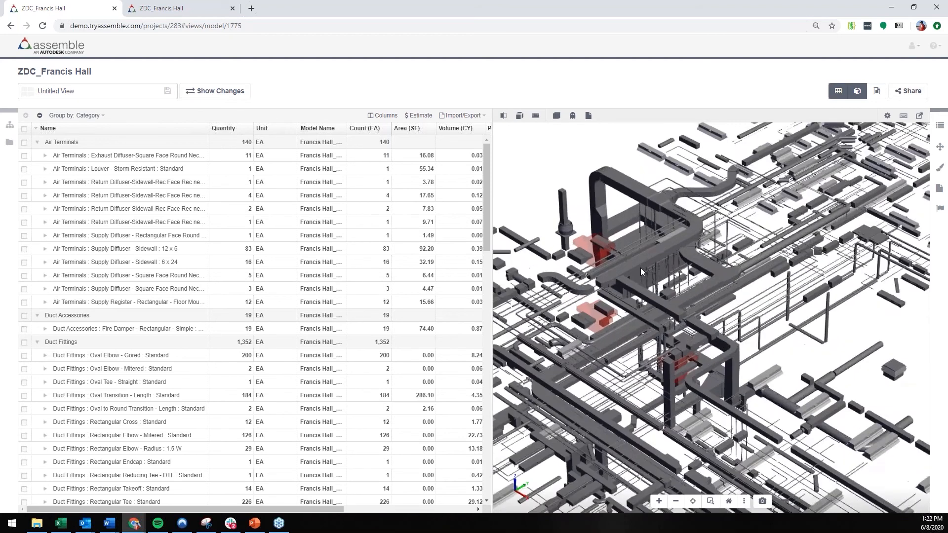
pyautogui.scroll(2, 641, 267)
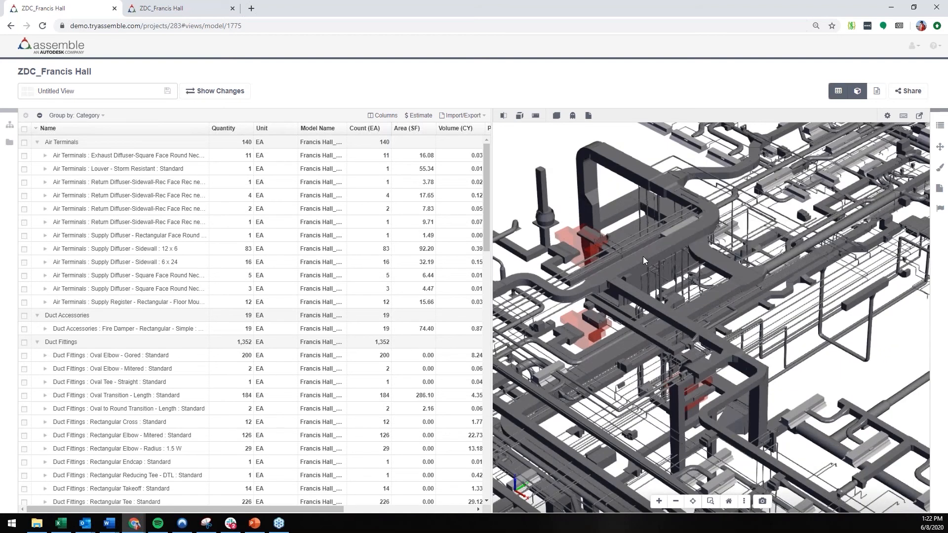
pyautogui.click(643, 256)
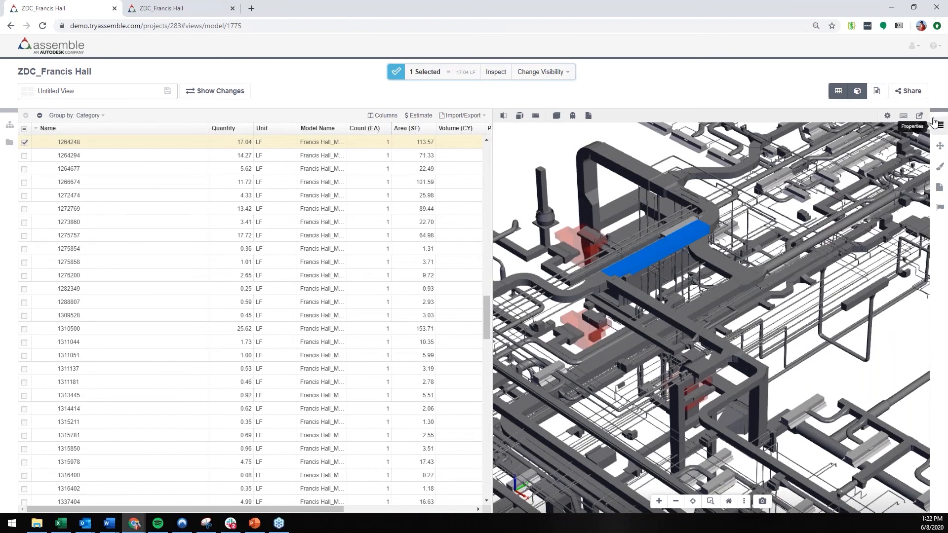
pyautogui.click(940, 125)
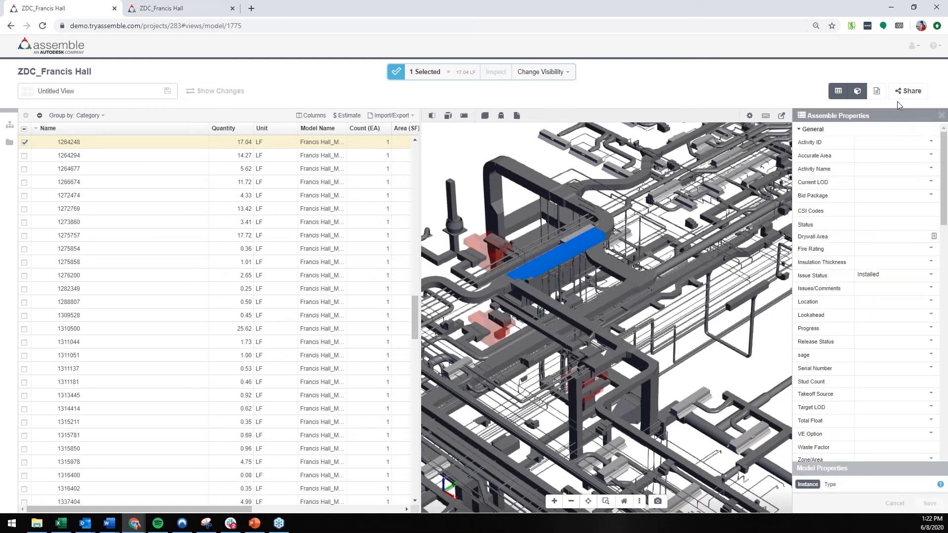
pyautogui.click(888, 280)
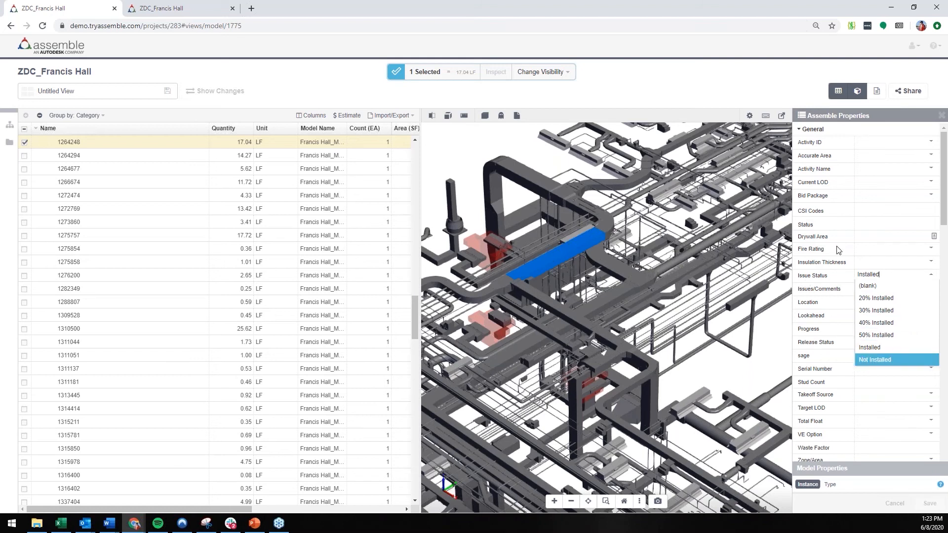
pyautogui.click(814, 284)
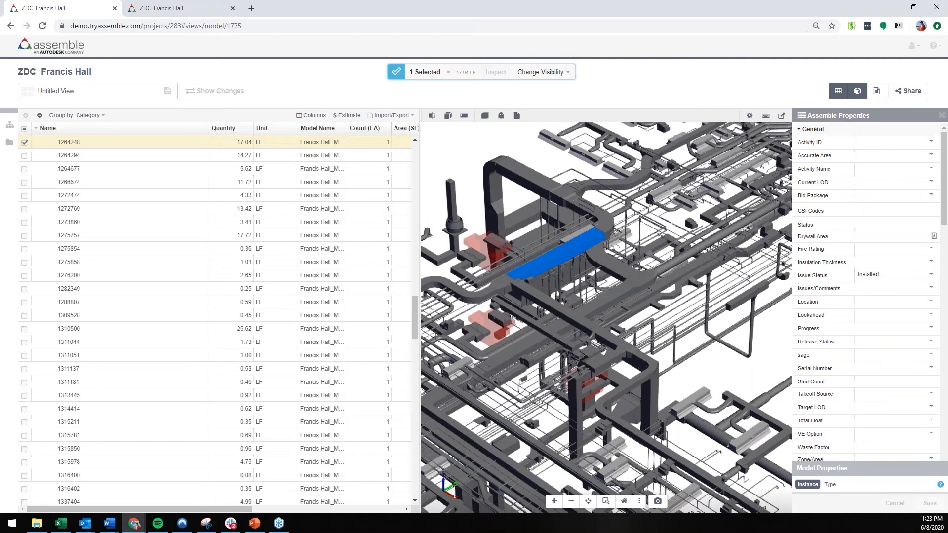
pyautogui.click(939, 117)
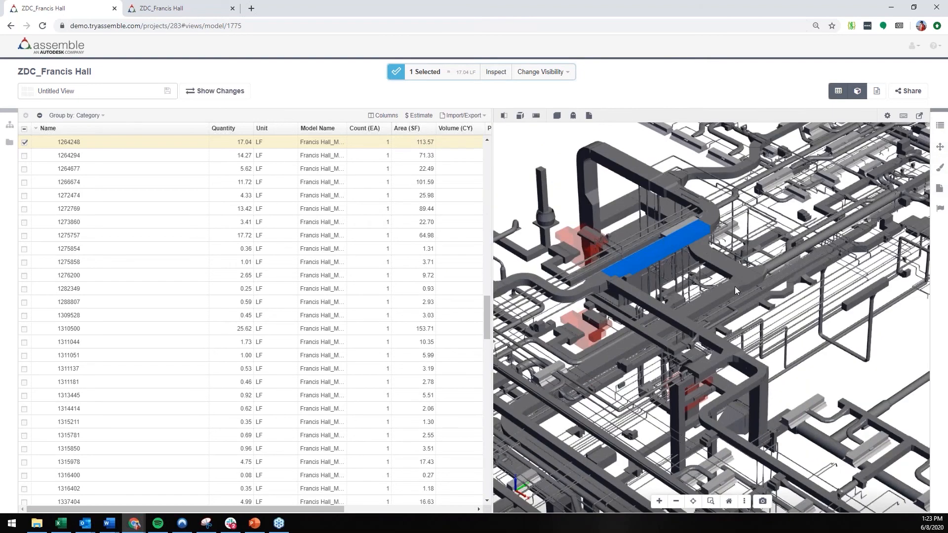
# Step: Turn on coloring by property and color the mechanical model's objects by Issue Status
pyautogui.scroll(-5, 593, 280)
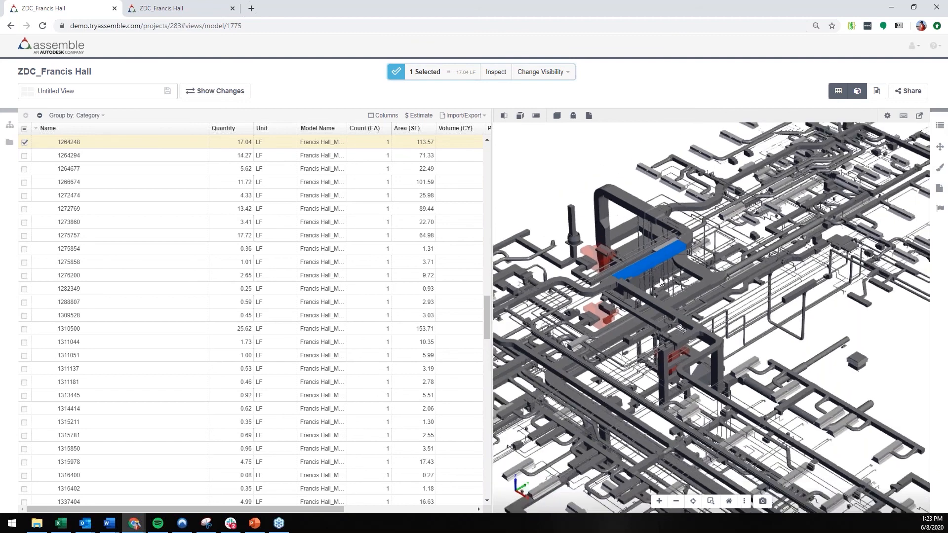
pyautogui.scroll(-5, 626, 285)
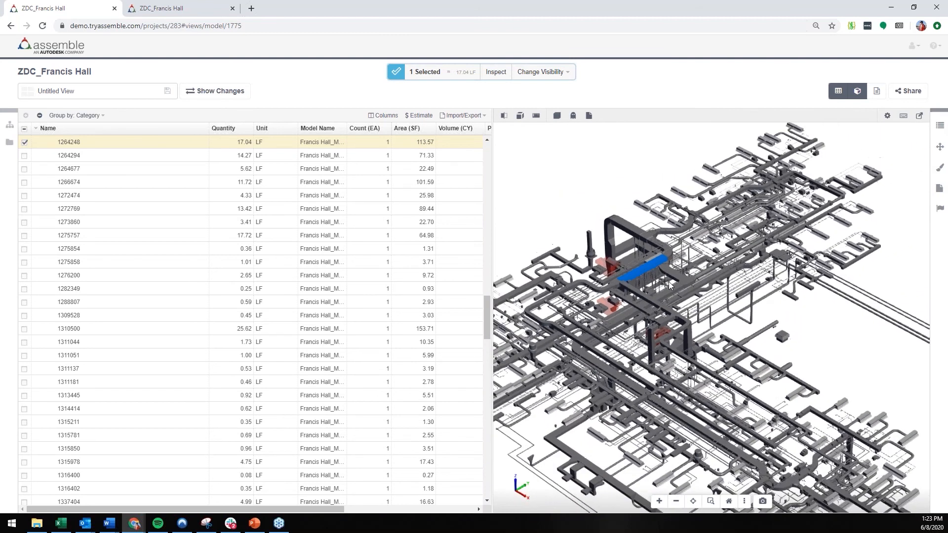
pyautogui.scroll(-3, 662, 314)
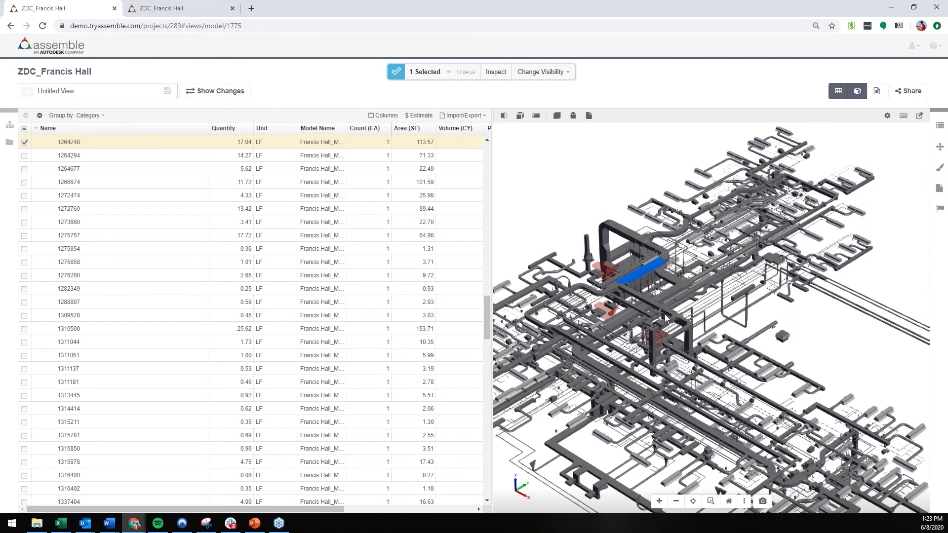
pyautogui.scroll(-3, 667, 314)
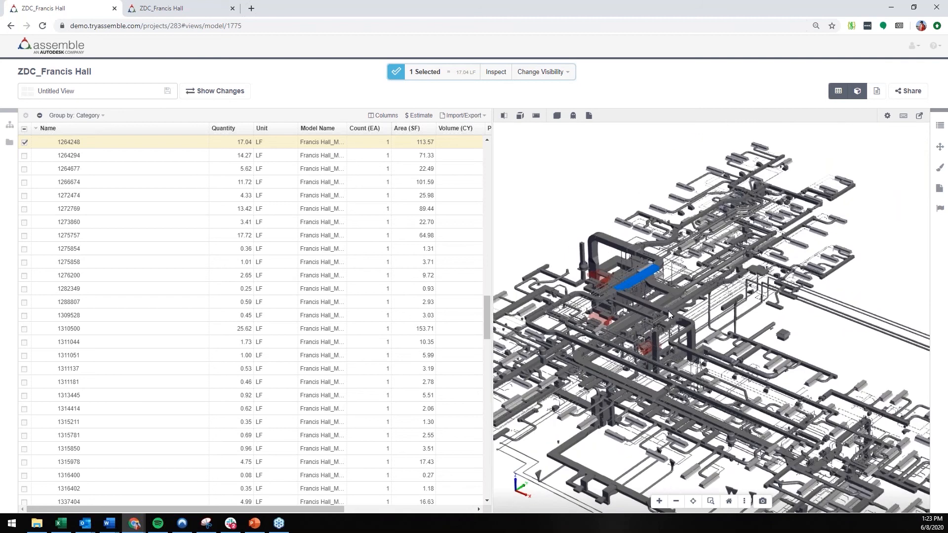
pyautogui.click(941, 171)
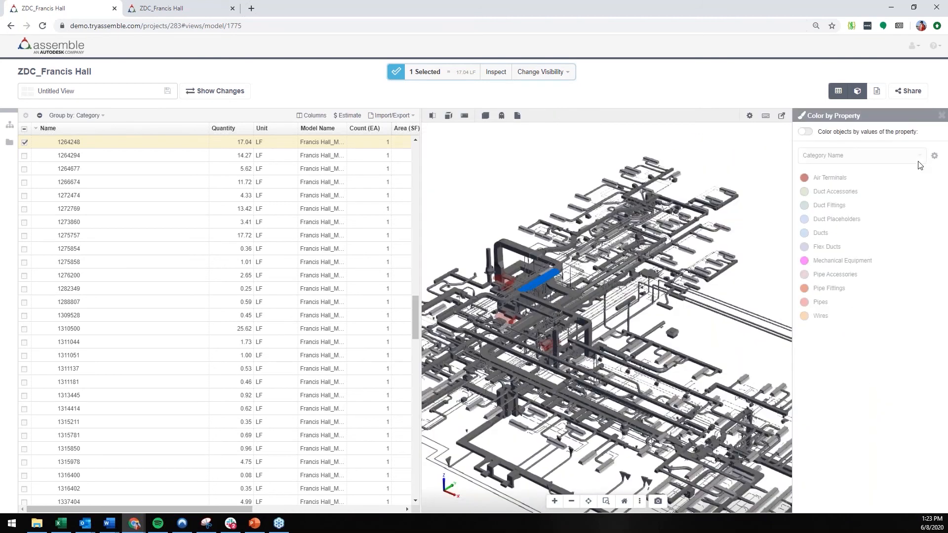
pyautogui.click(804, 132)
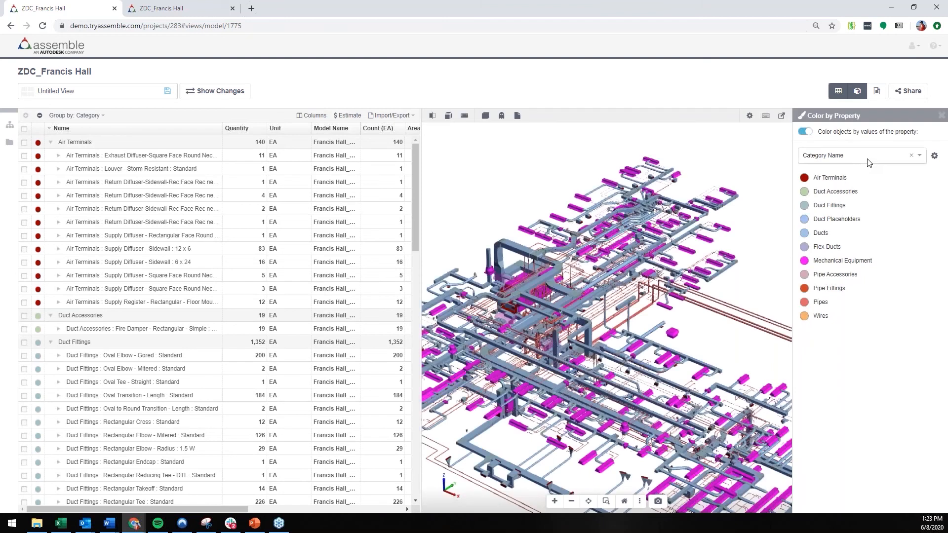
pyautogui.click(869, 158)
pyautogui.write('issue')
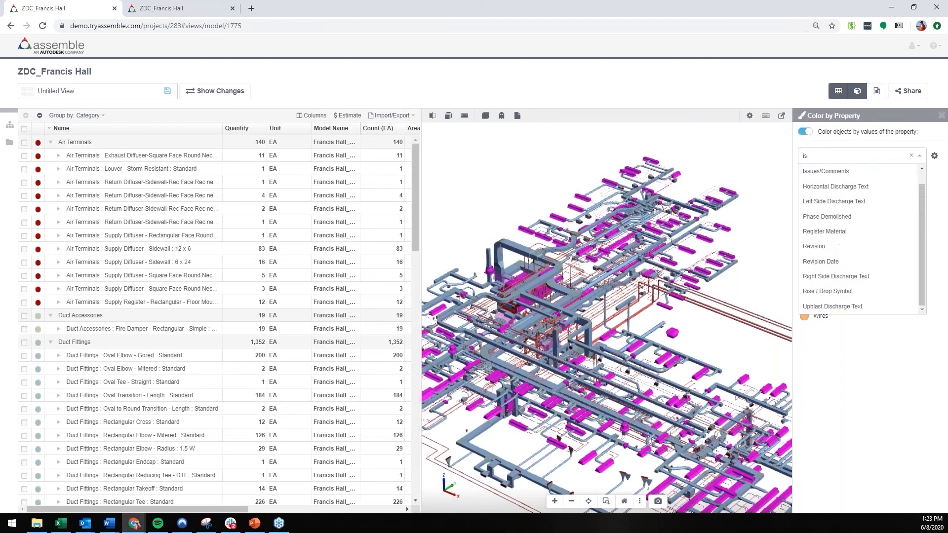
pyautogui.click(863, 172)
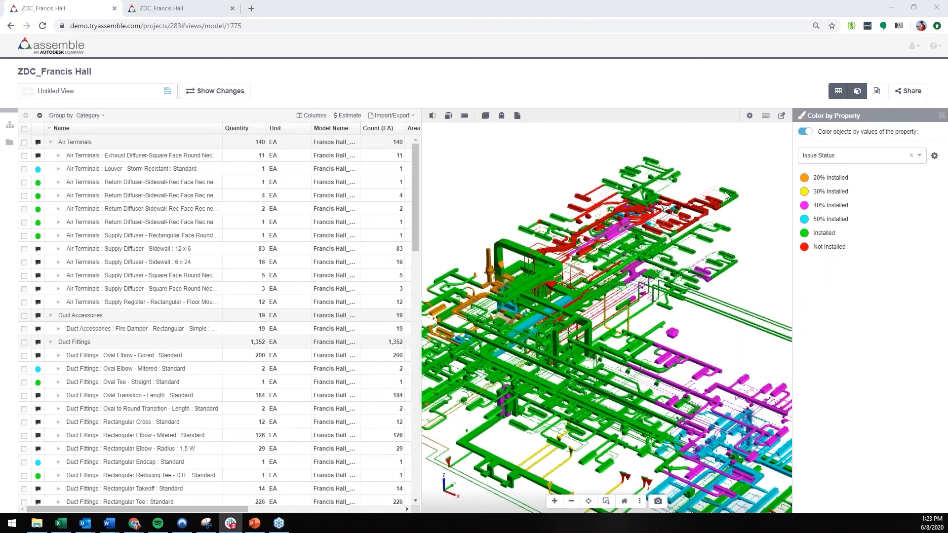
pyautogui.click(942, 117)
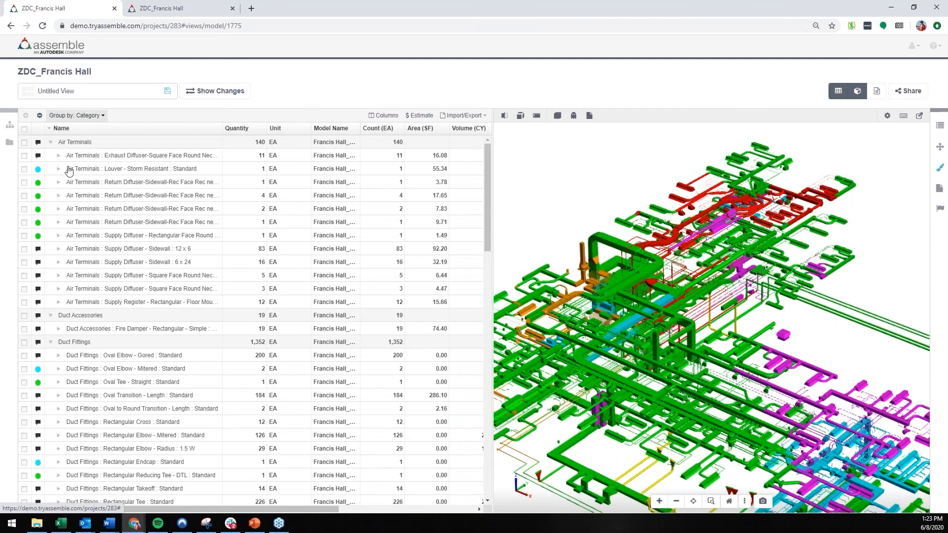
# Step: Group the mechanical model's object list by Issue Status (Tracking)
pyautogui.scroll(-20, 99, 251)
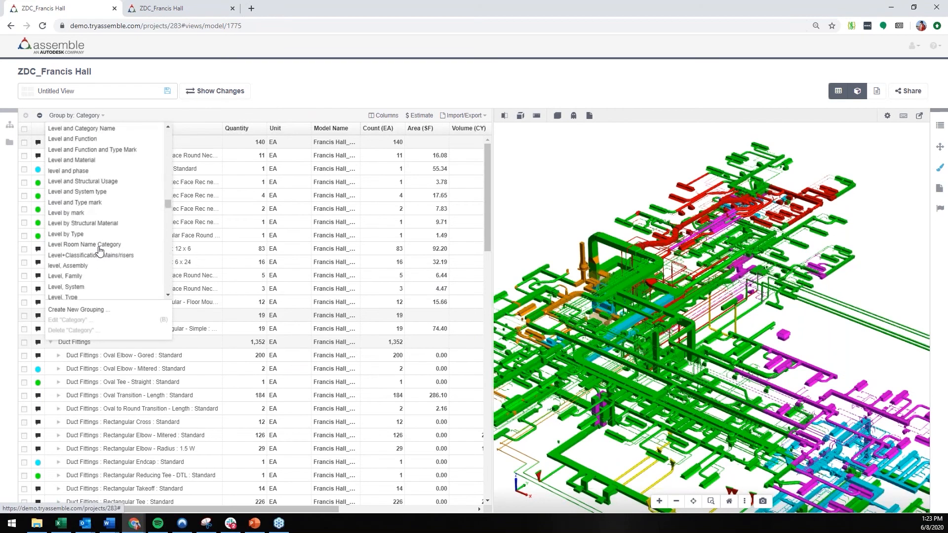
pyautogui.scroll(8, 99, 249)
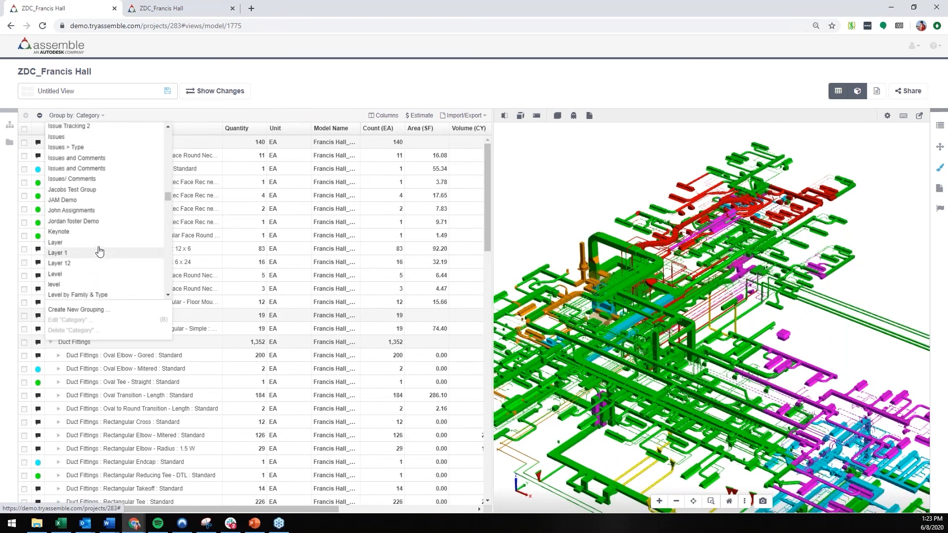
pyautogui.click(82, 189)
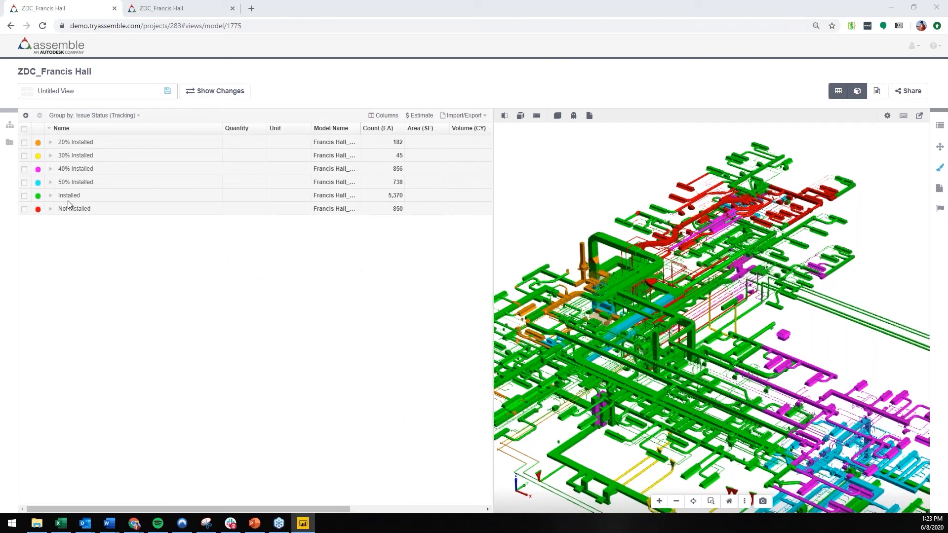
# Step: Examine the 20% Installed group down to its LEVEL 1 HVAC duct fittings, collapse it, and inspect the status-colored mechanical model
pyautogui.click(52, 143)
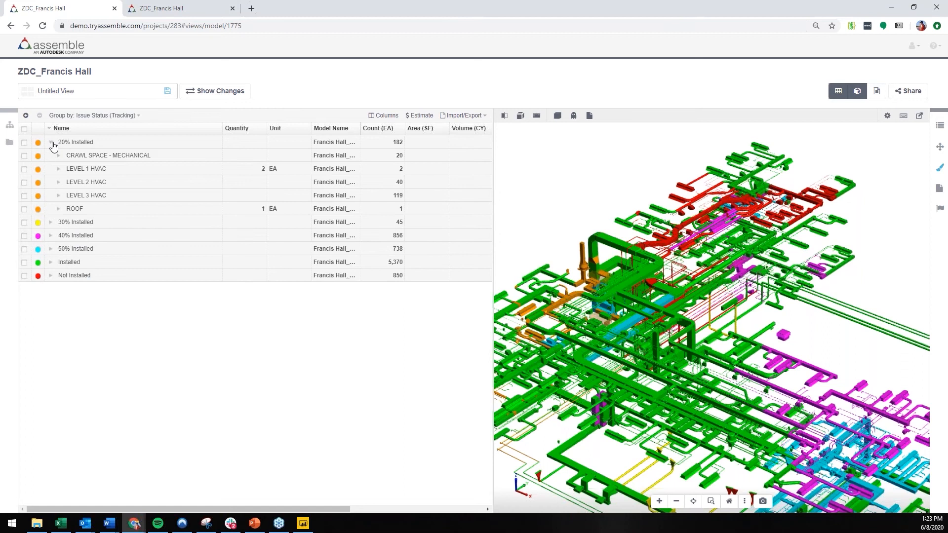
pyautogui.click(59, 170)
pyautogui.click(66, 182)
pyautogui.click(75, 196)
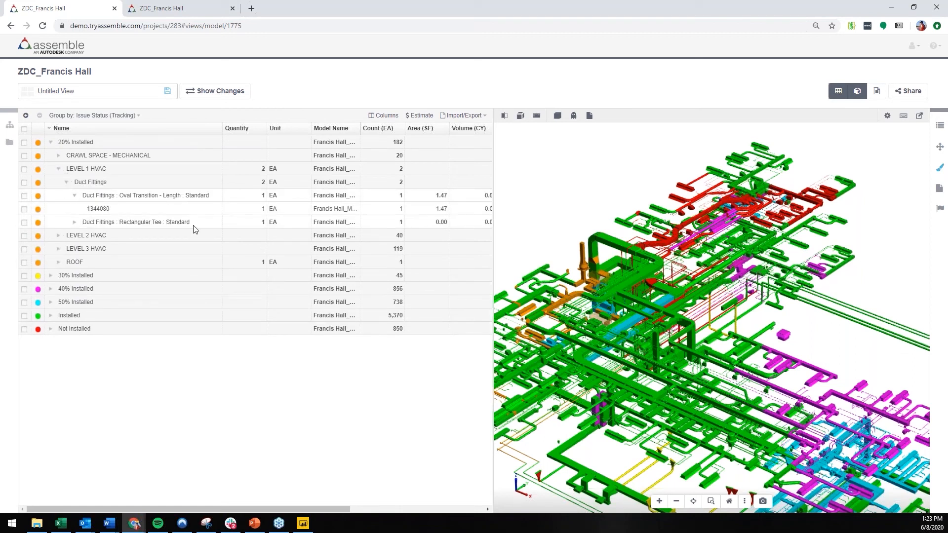
pyautogui.click(66, 182)
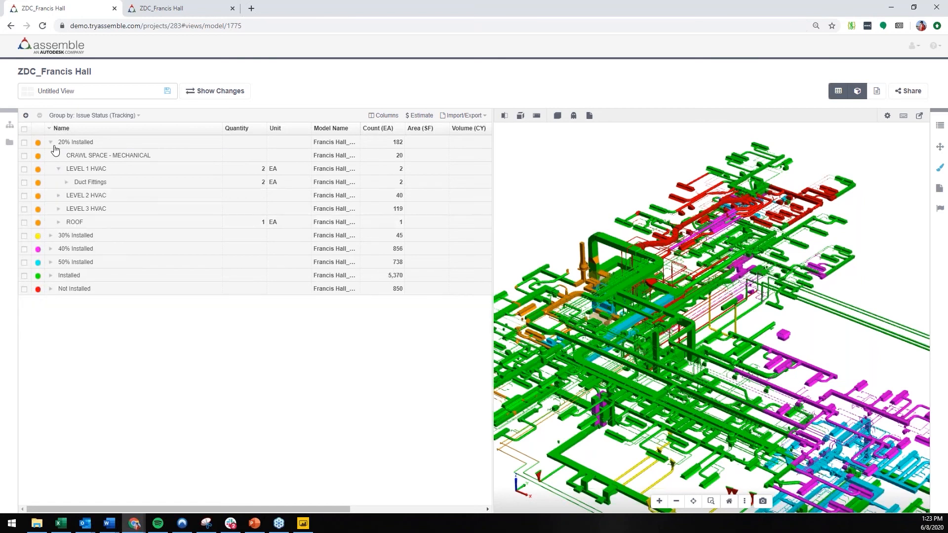
pyautogui.click(51, 143)
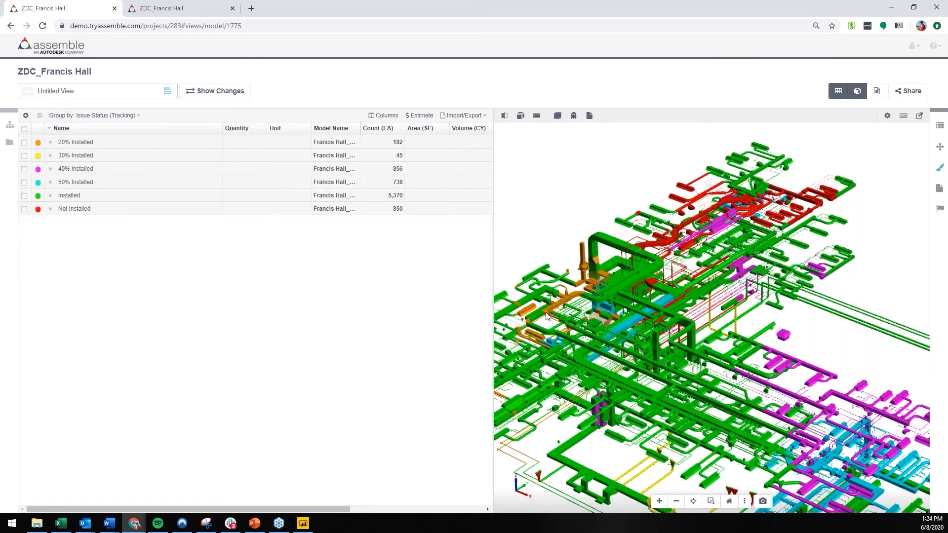
pyautogui.scroll(-5, 581, 325)
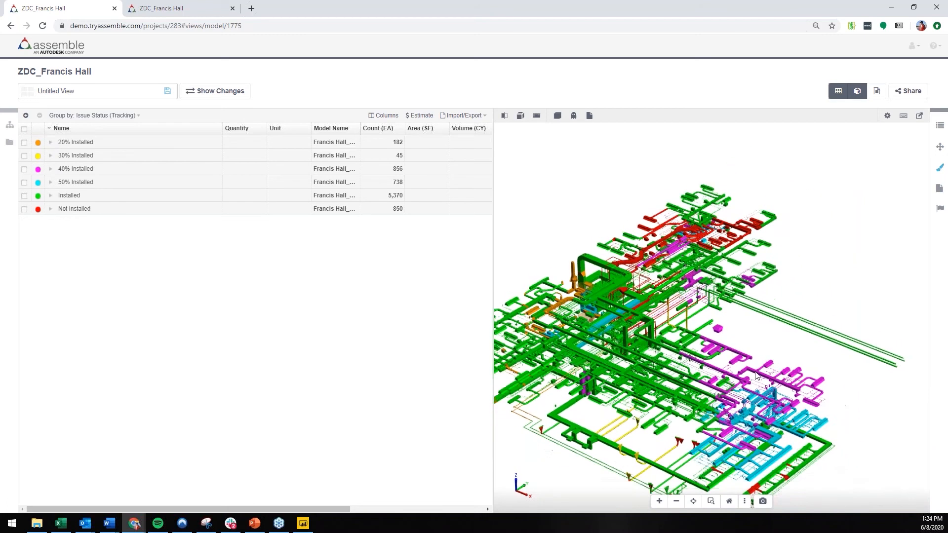
pyautogui.moveTo(761, 376); pyautogui.dragTo(789, 395)
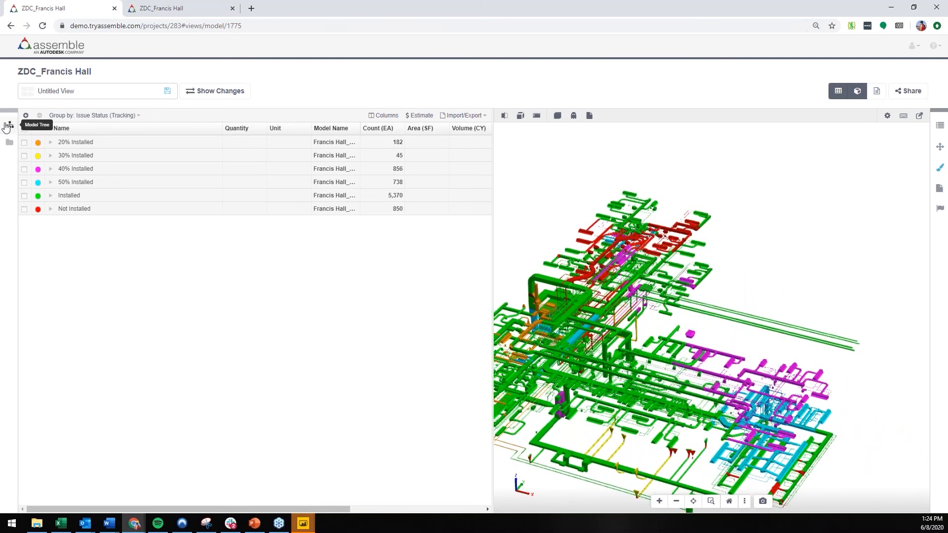
# Step: Add a Show Only visibility rule based on the Level property to the Francis Hall_Mechanical BIM -2017 model
pyautogui.click(8, 126)
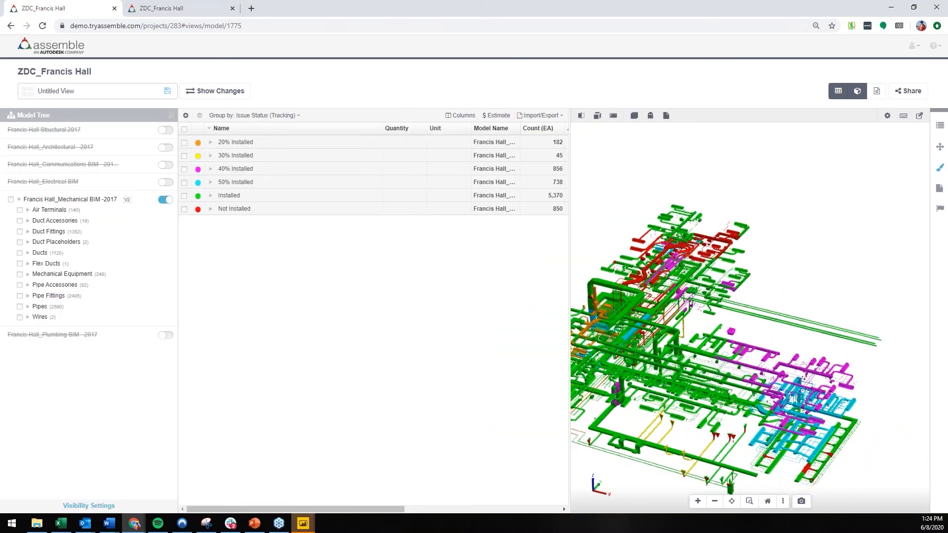
pyautogui.click(97, 506)
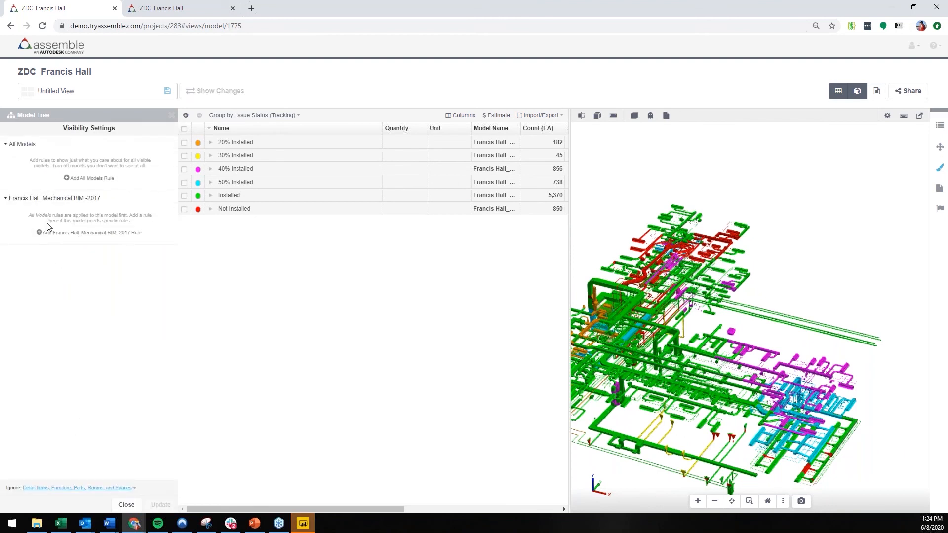
pyautogui.click(80, 232)
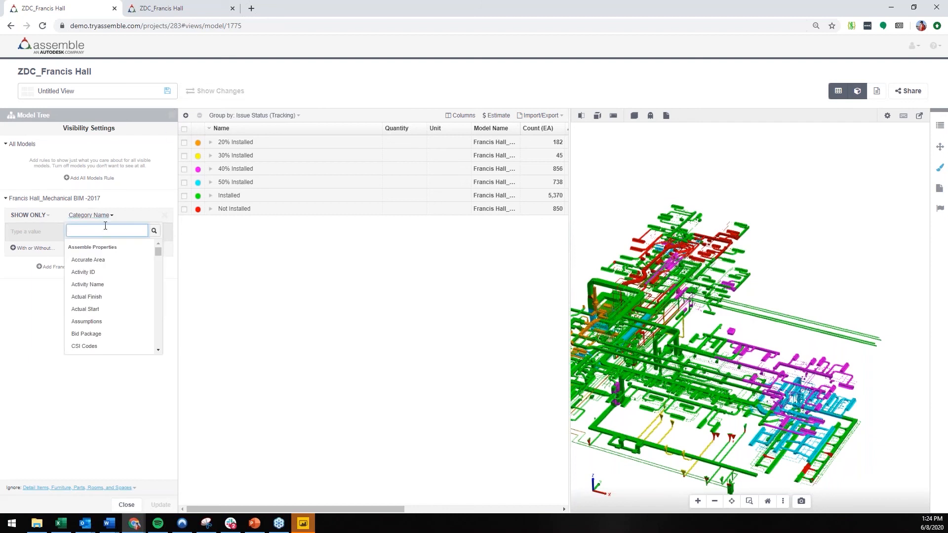
pyautogui.write('level')
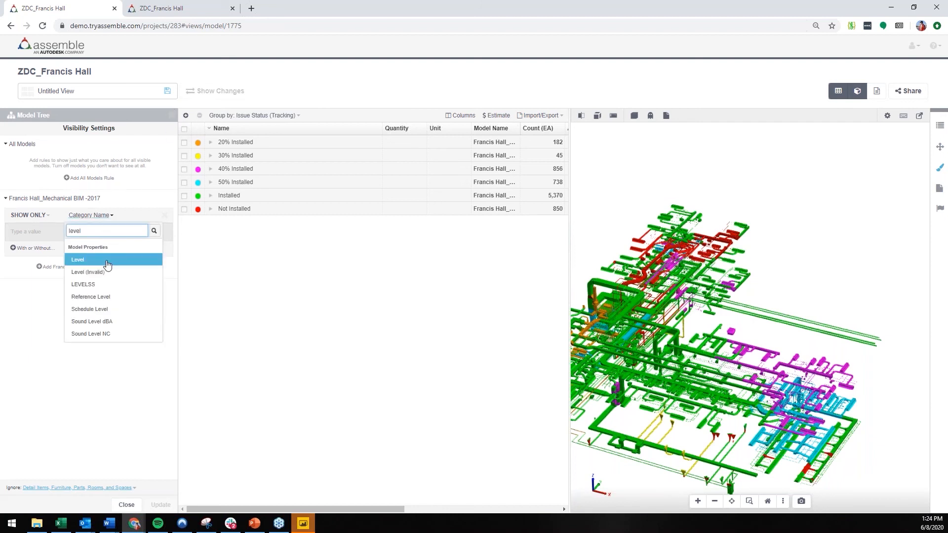
pyautogui.click(87, 260)
# Step: Set the Level rule's value to LEVEL 1 HVAC, apply it to the model and close the visibility settings
pyautogui.click(89, 232)
pyautogui.click(77, 271)
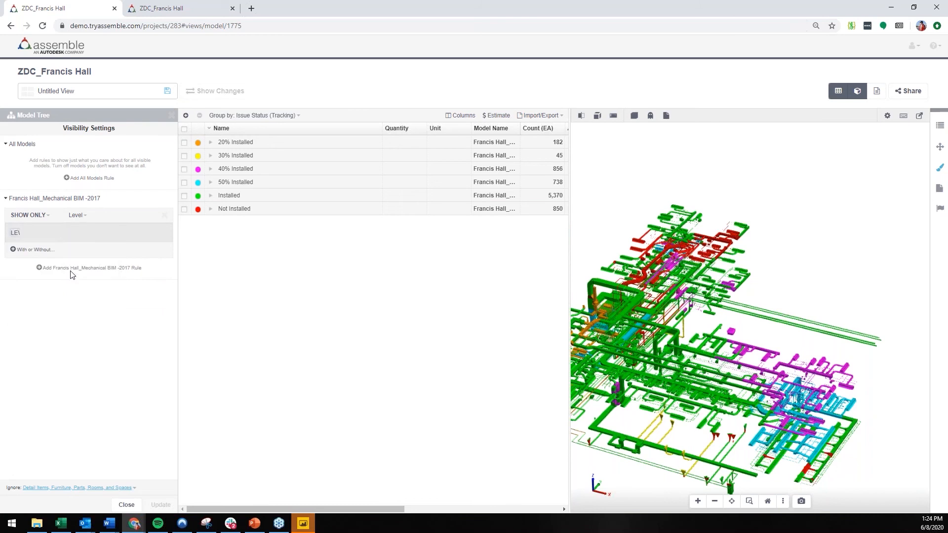
pyautogui.click(116, 396)
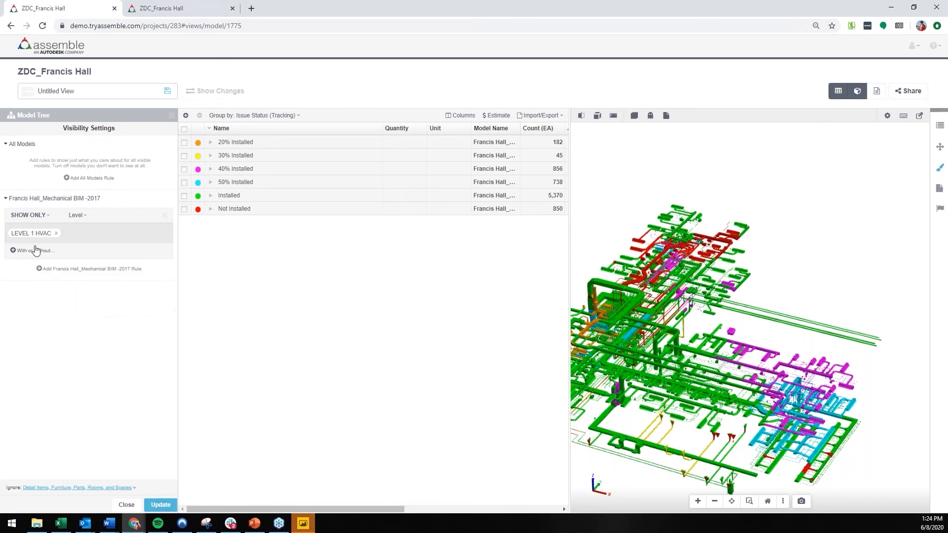
pyautogui.click(161, 505)
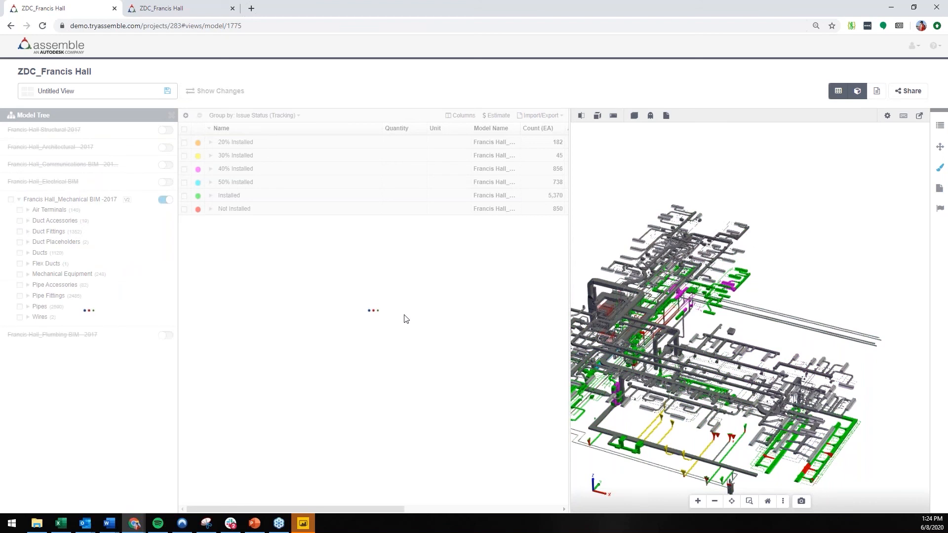
pyautogui.moveTo(650, 373)
pyautogui.mouseDown()
pyautogui.moveTo(642, 326)
pyautogui.moveTo(637, 361)
pyautogui.mouseUp()
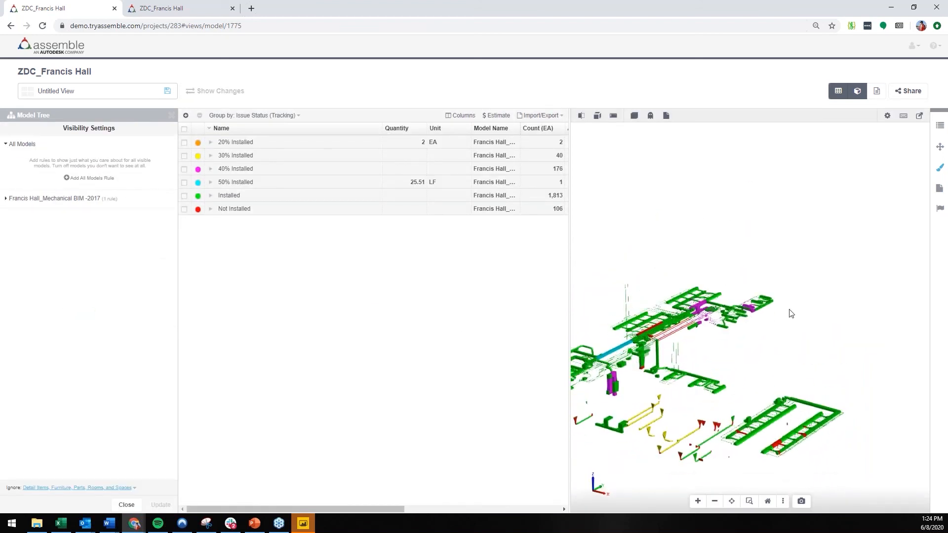
pyautogui.moveTo(719, 299); pyautogui.dragTo(769, 252, button='middle')
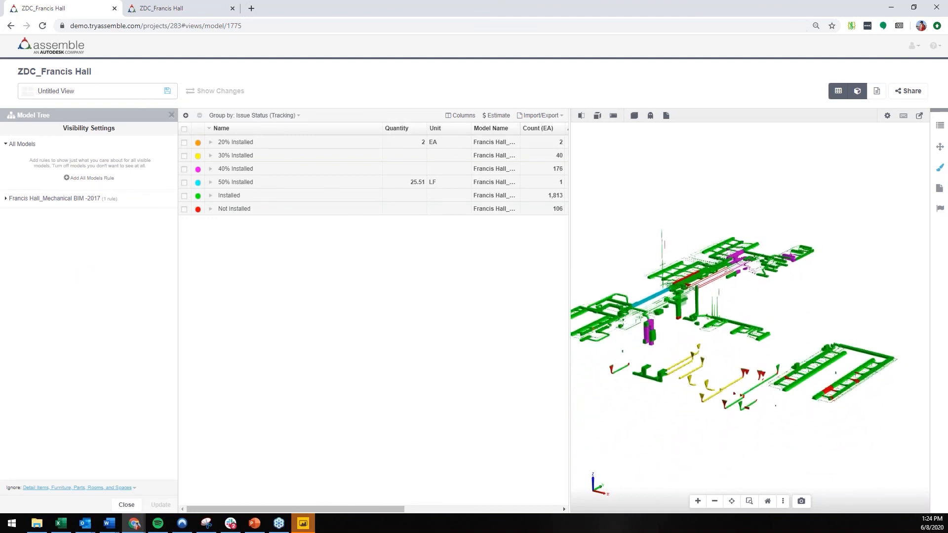
pyautogui.click(172, 114)
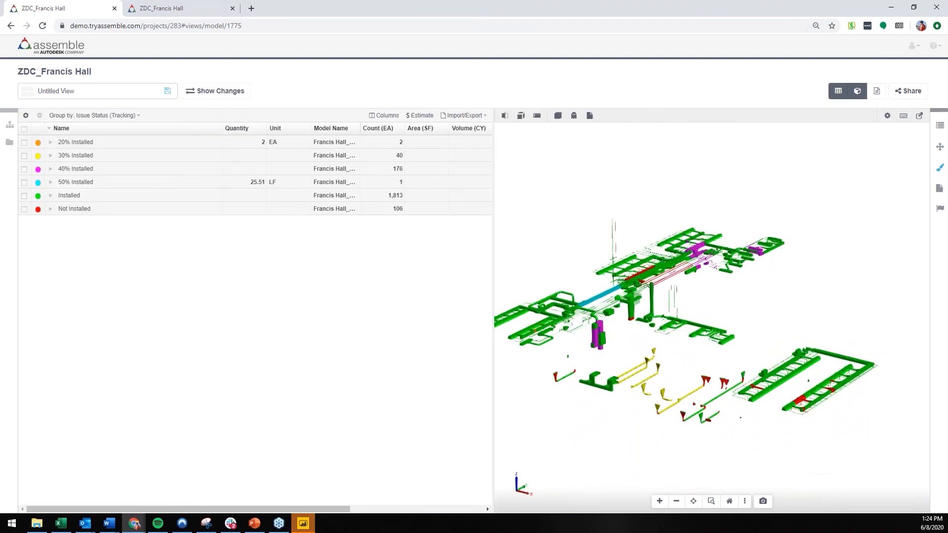
# Step: Save the current view as "Level 1 Progress Tracking 6/8"
pyautogui.click(167, 91)
pyautogui.click(463, 88)
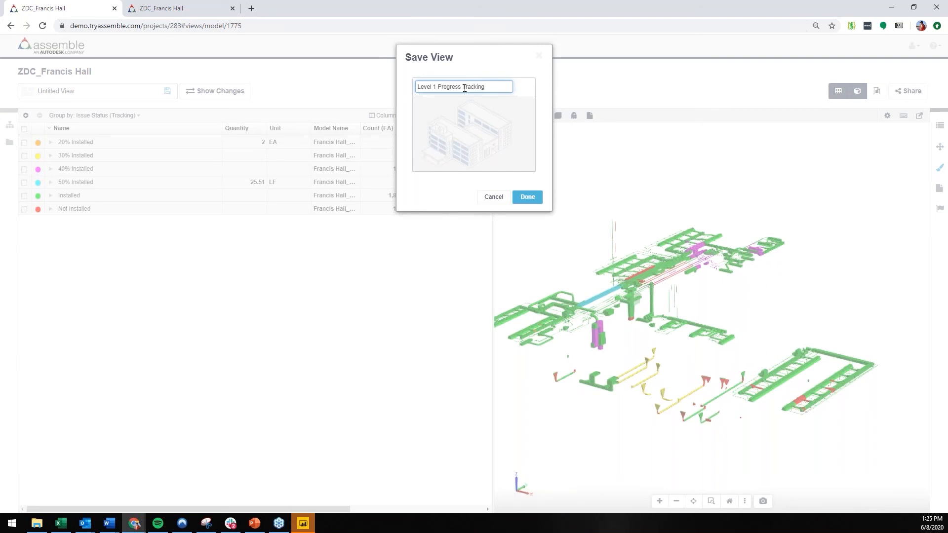
pyautogui.click(527, 198)
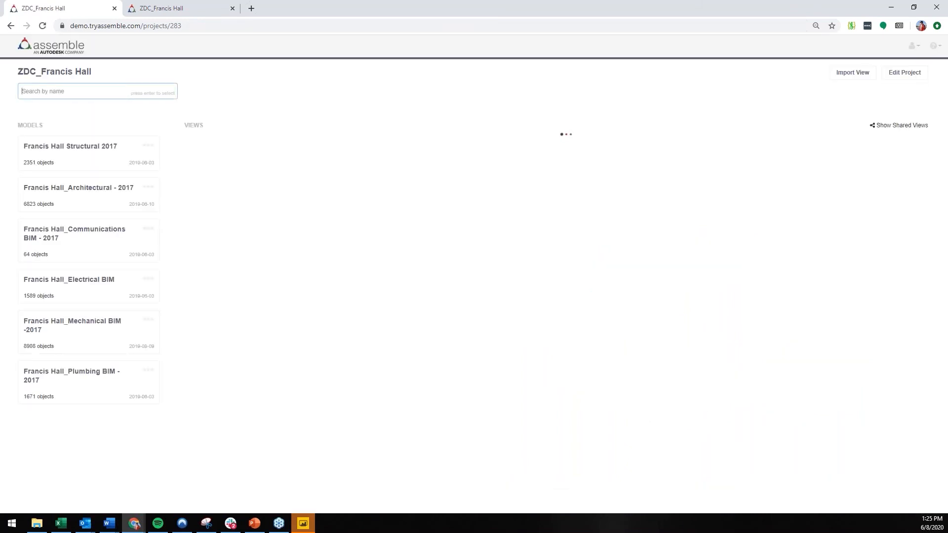
# Step: Search the project's saved views for "6/8" and open Level 1 Progress Tracking 6/8
pyautogui.scroll(-20, 469, 218)
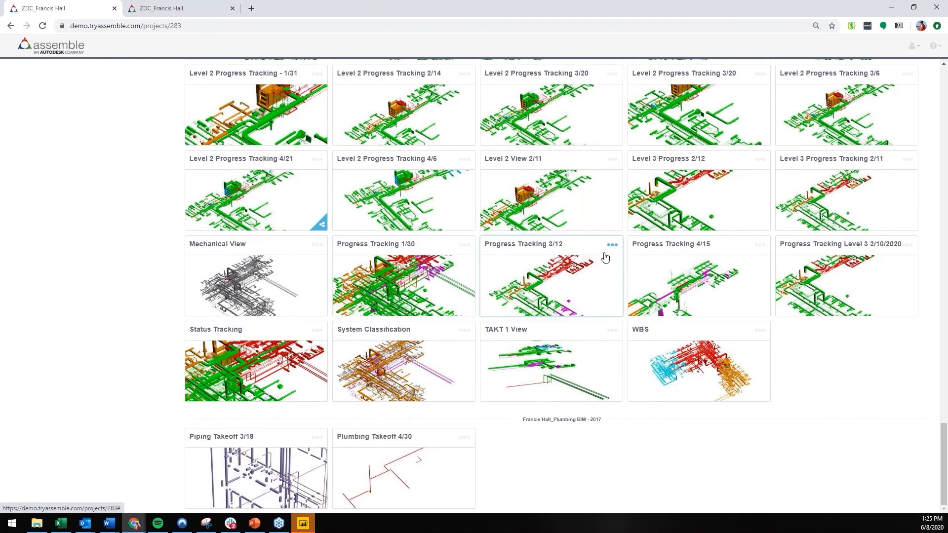
pyautogui.hotkey('ctrl', 'f')
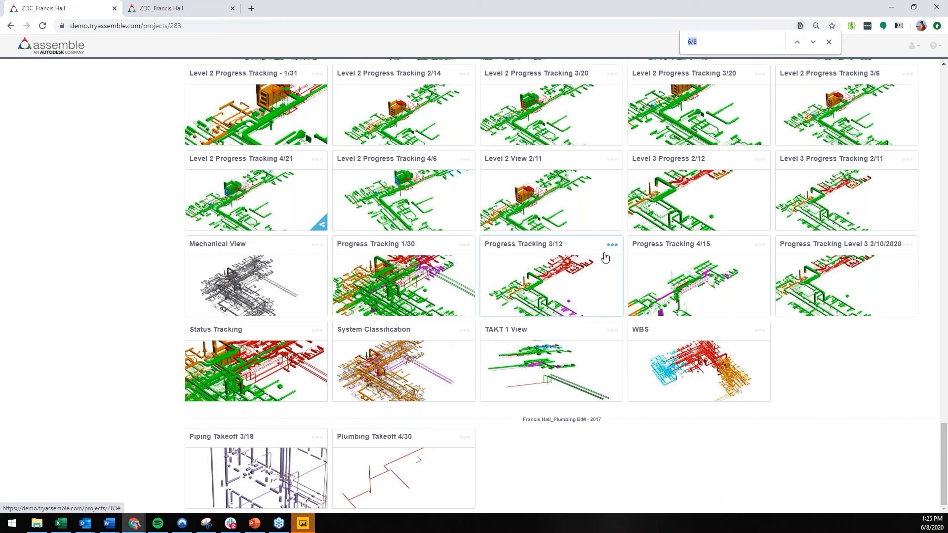
pyautogui.write('6/8')
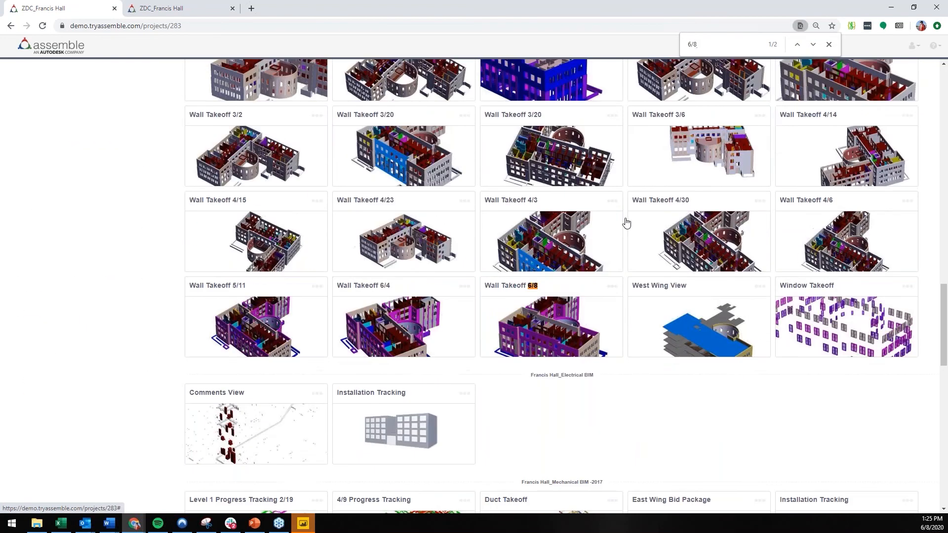
pyautogui.click(812, 44)
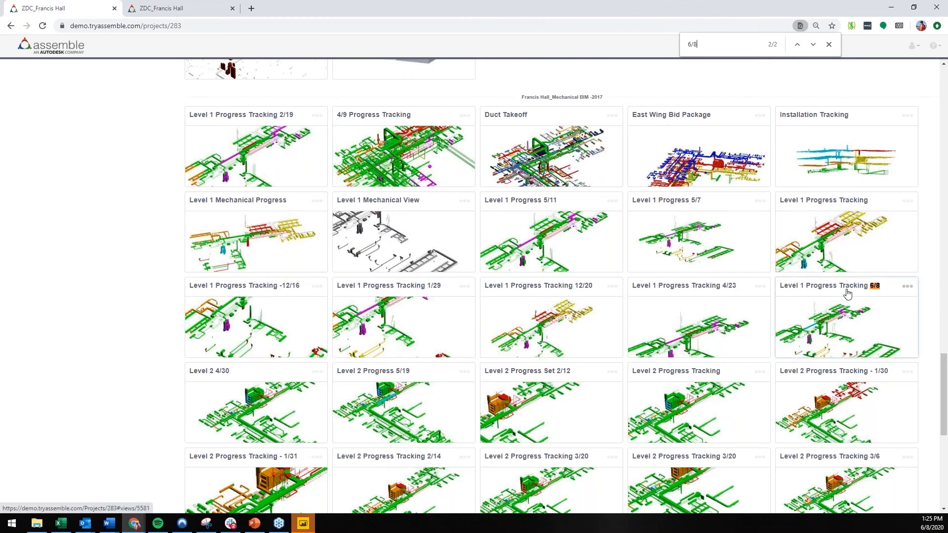
pyautogui.click(842, 314)
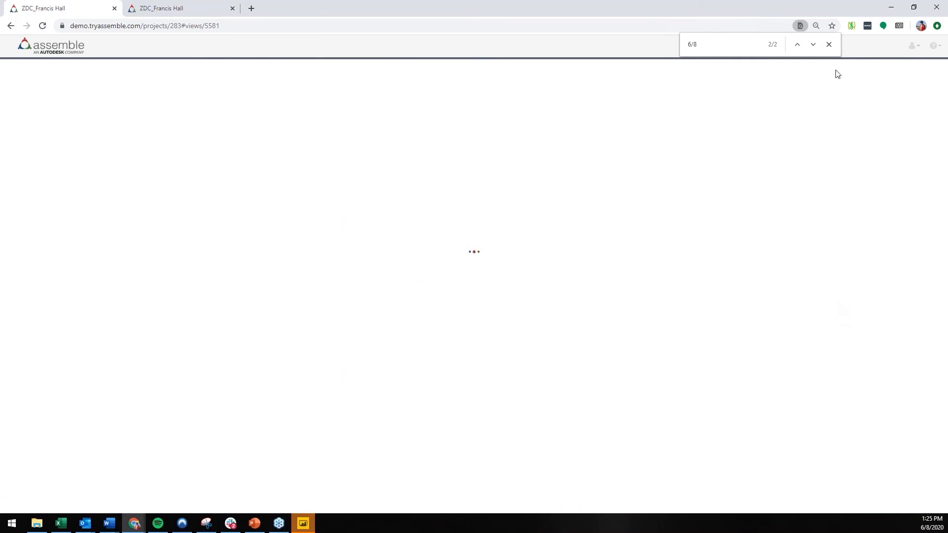
pyautogui.click(830, 46)
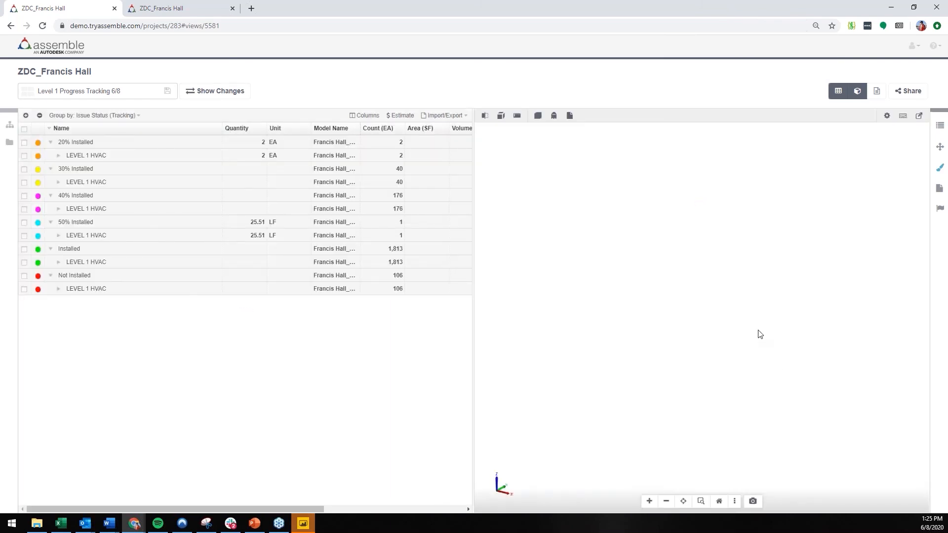
# Step: Select the separate ladder-shaped HVAC runs at the near end of Level 1, set their Issue Status to Not Installed and save
pyautogui.moveTo(875, 442); pyautogui.dragTo(736, 298)
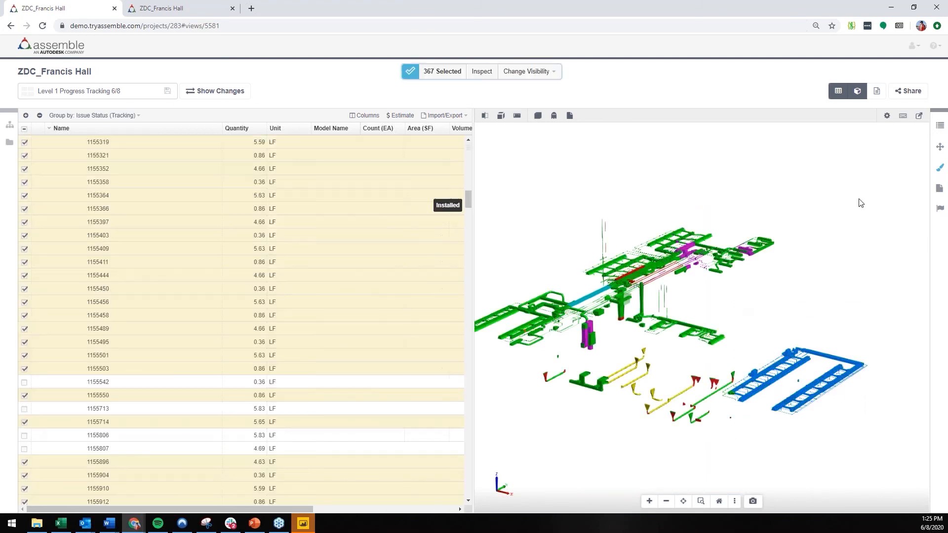
pyautogui.click(939, 126)
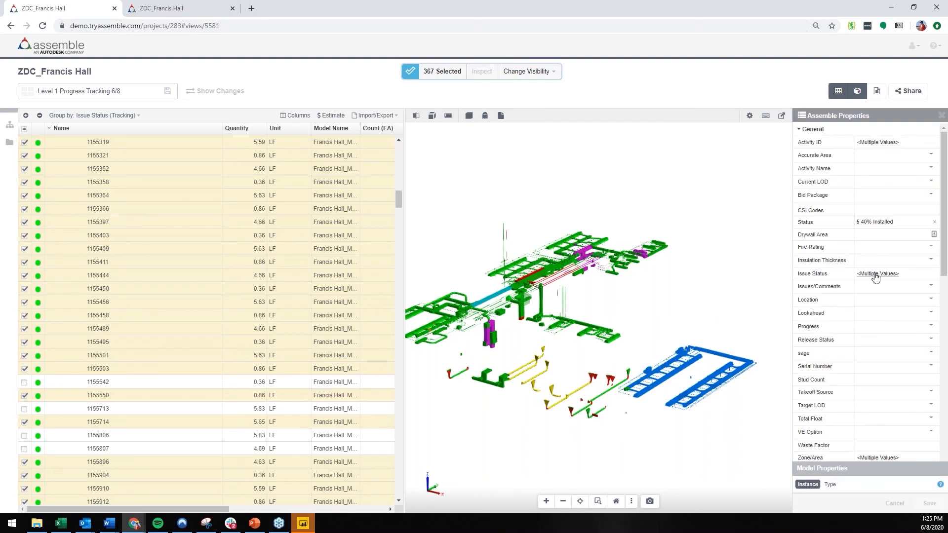
pyautogui.click(898, 274)
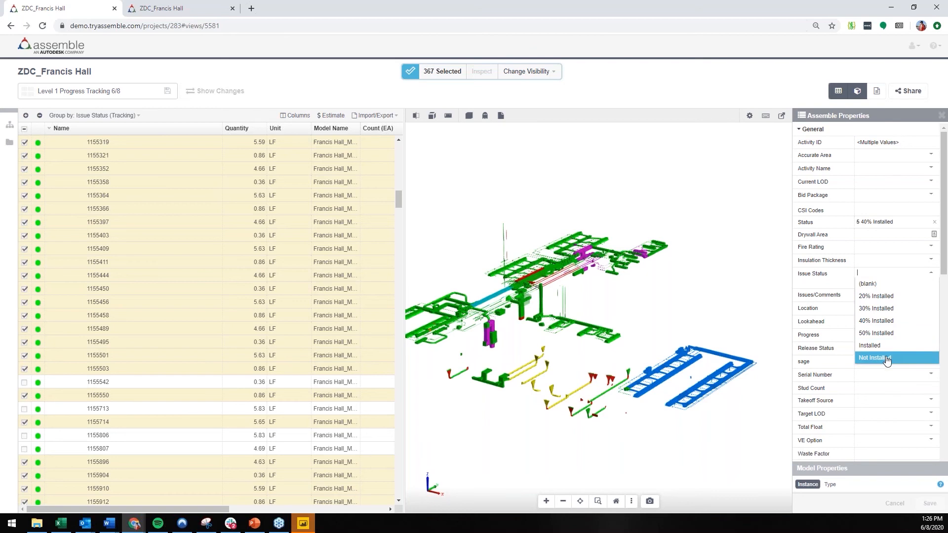
pyautogui.click(883, 357)
pyautogui.click(926, 500)
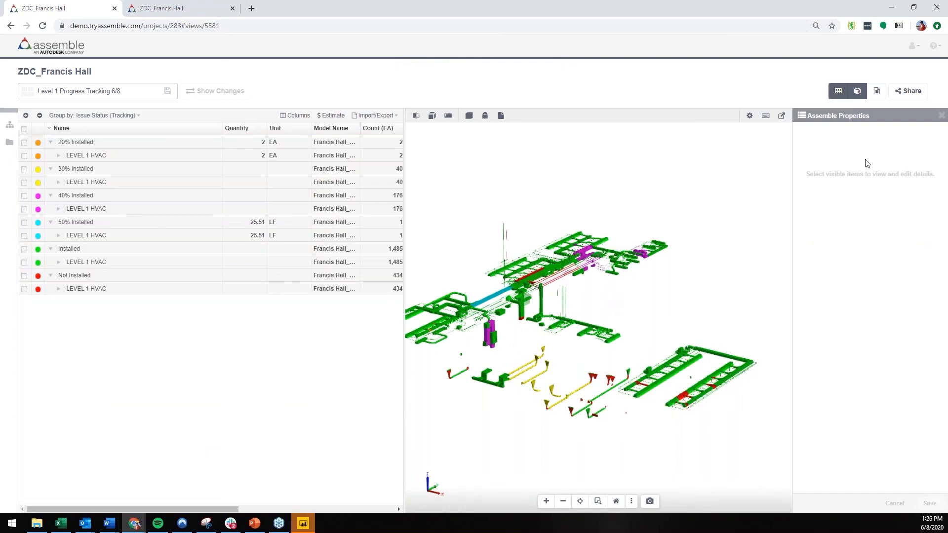
pyautogui.click(941, 119)
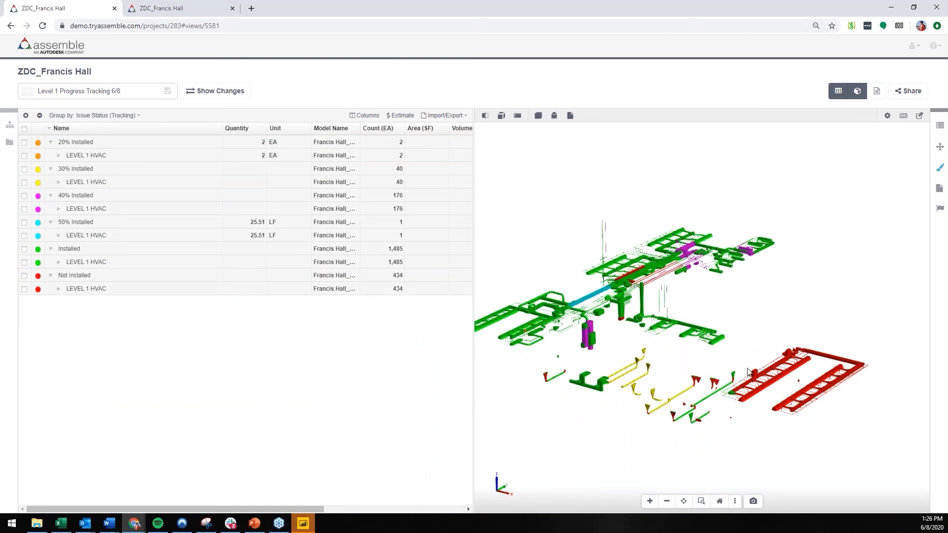
pyautogui.moveTo(745, 367)
pyautogui.mouseDown()
pyautogui.moveTo(744, 355)
pyautogui.moveTo(753, 364)
pyautogui.mouseUp()
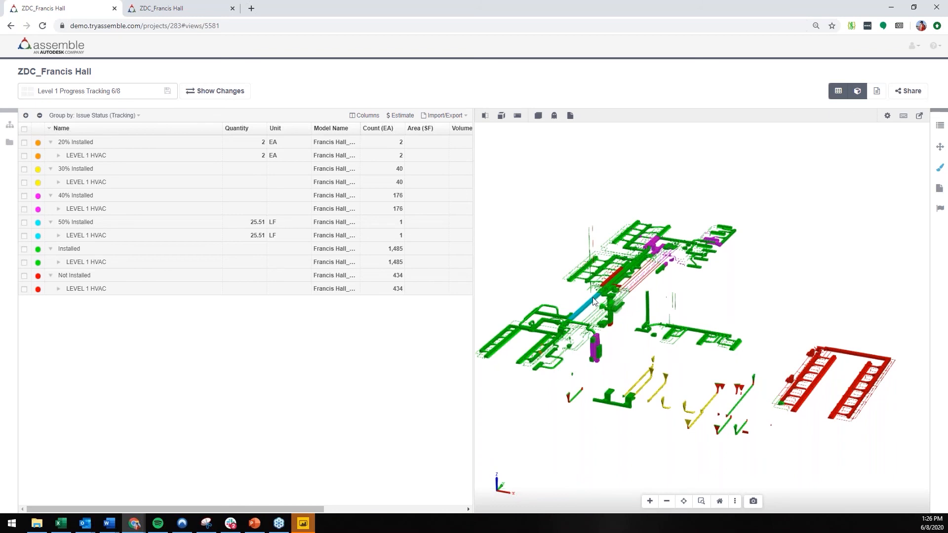
# Step: Switch to the MEP Tracking Francis Hall (1) report in Power BI Desktop, maximize it and collapse the Fields, Visualizations and Filters panes
pyautogui.moveTo(593, 298)
pyautogui.click(303, 523)
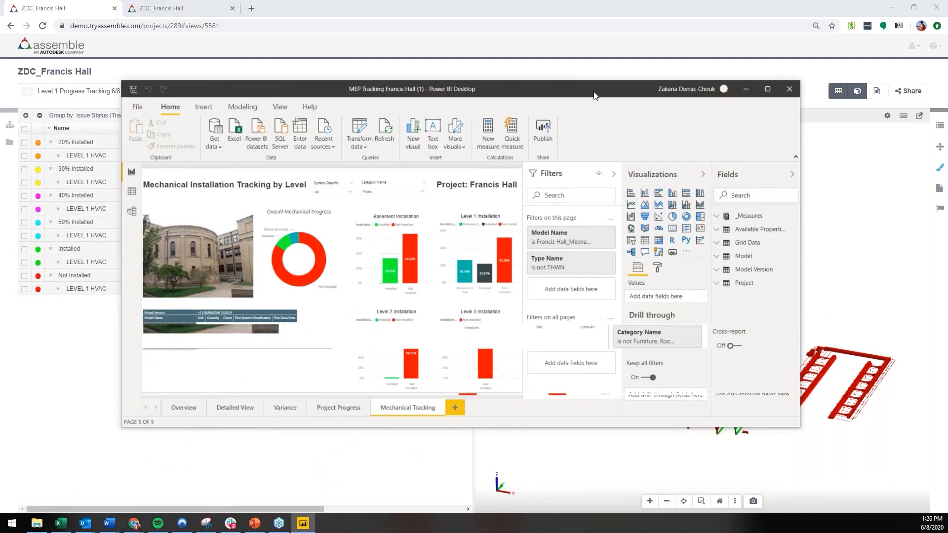
pyautogui.click(766, 89)
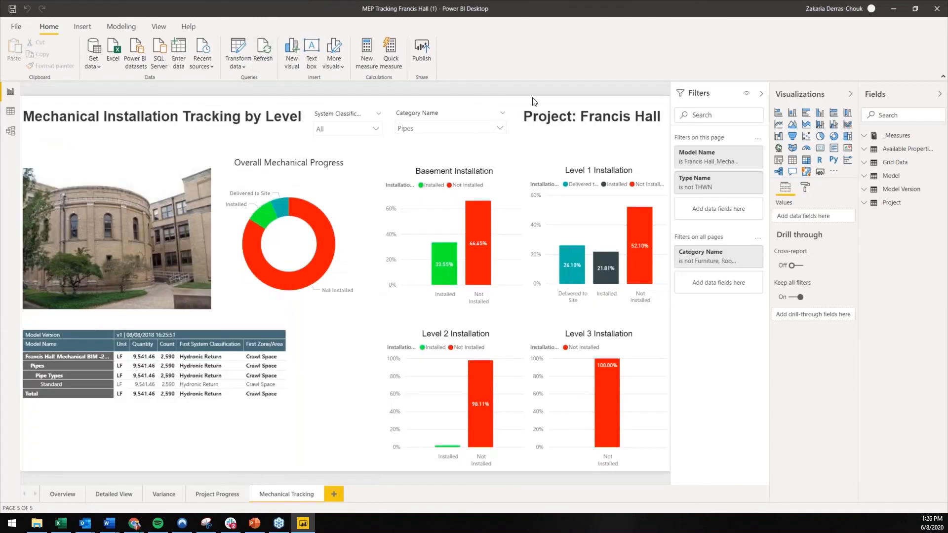
pyautogui.click(935, 94)
pyautogui.click(926, 96)
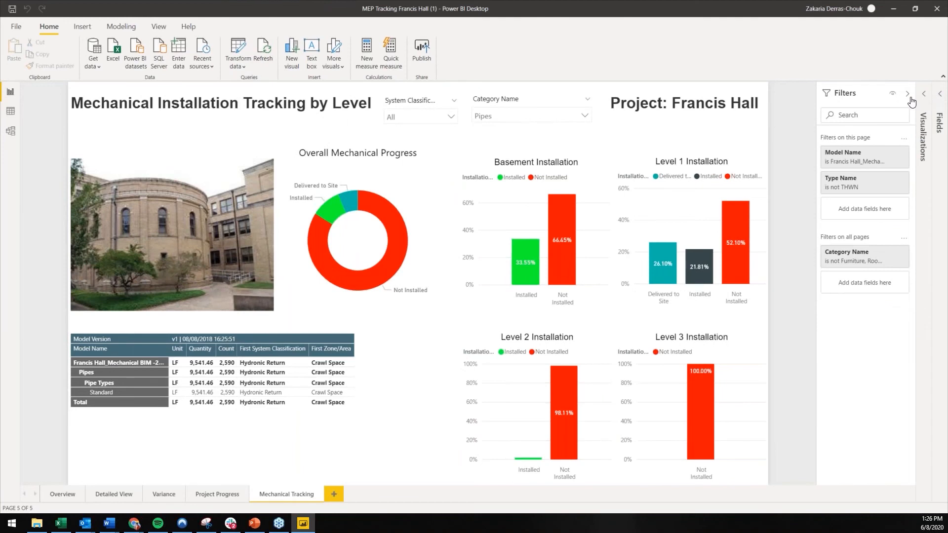
pyautogui.click(907, 94)
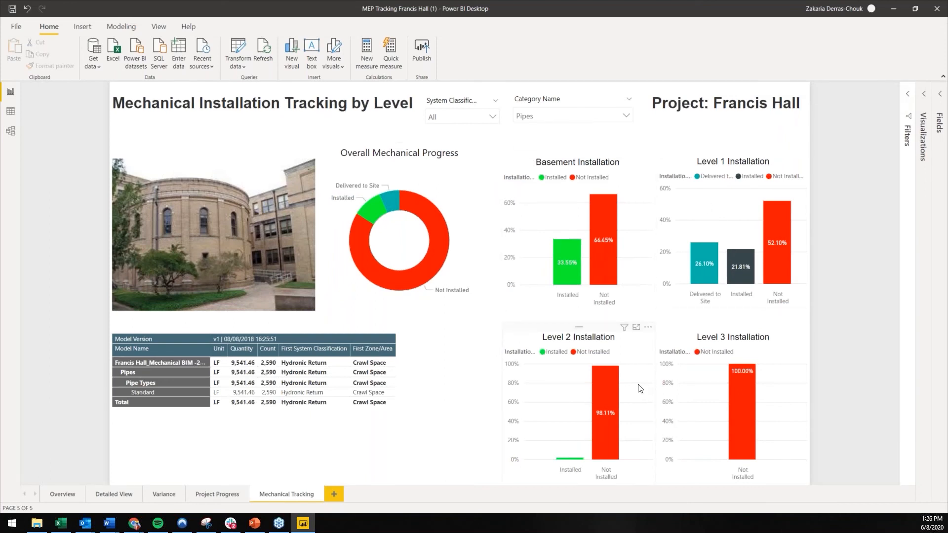
# Step: Filter the Mechanical Installation Tracking by Level page to the Ducts category
pyautogui.click(570, 119)
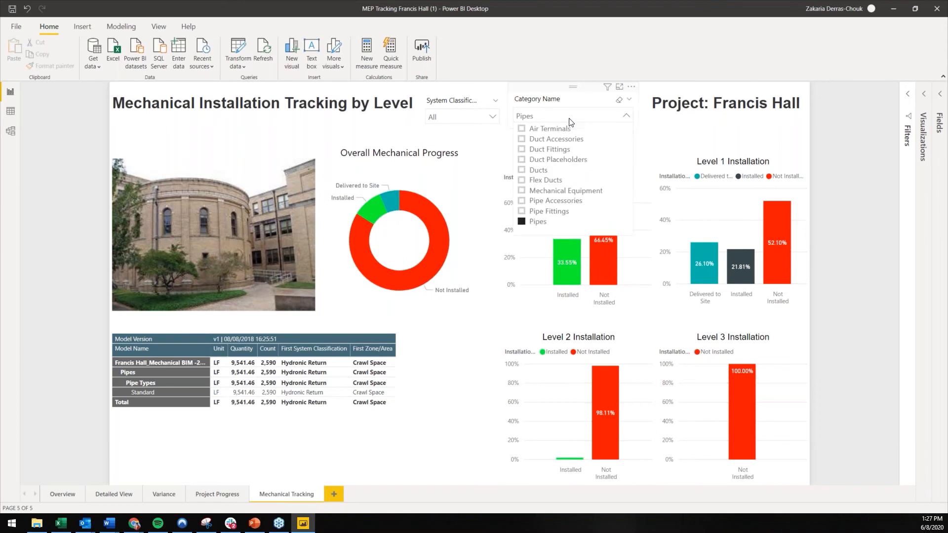
pyautogui.click(550, 171)
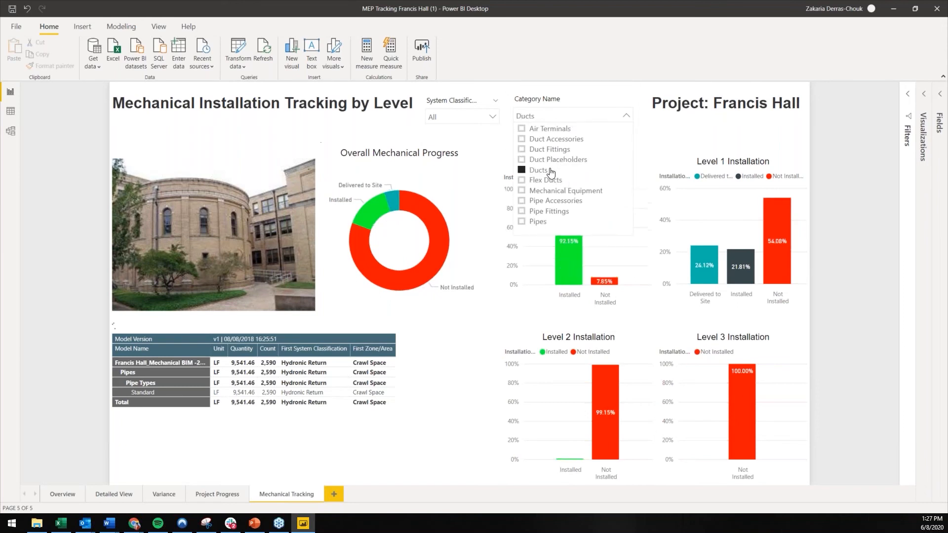
pyautogui.click(667, 120)
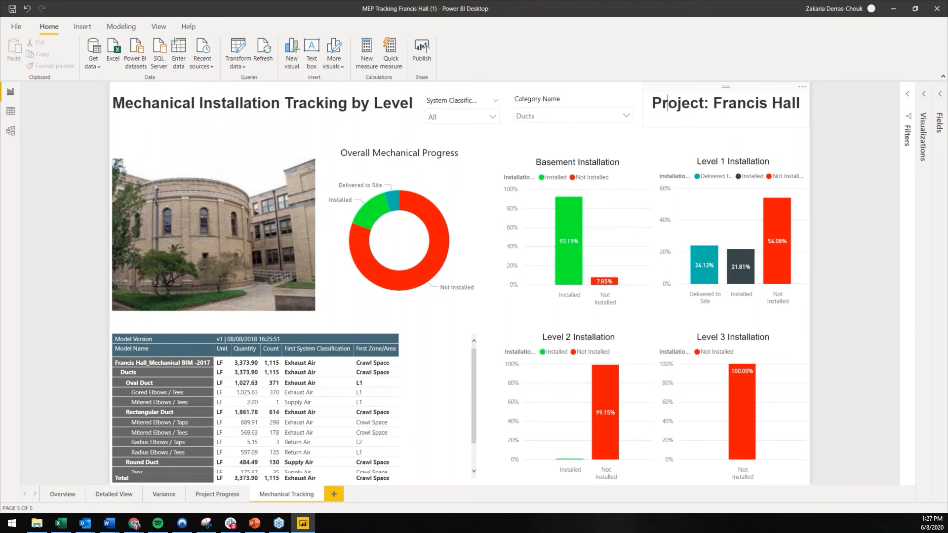
pyautogui.click(612, 142)
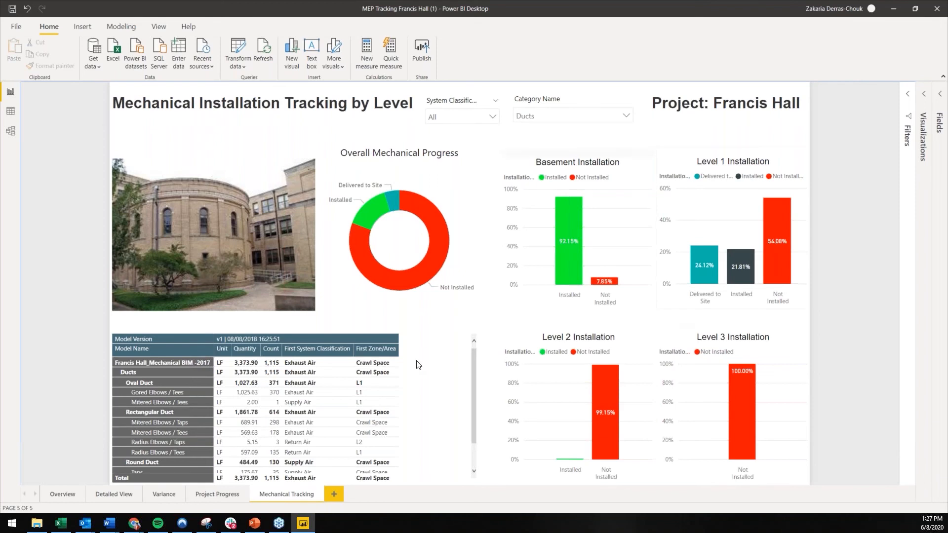
# Step: Review the report's Variance, Detailed View and Overview pages, and return to Assemble
pyautogui.click(156, 495)
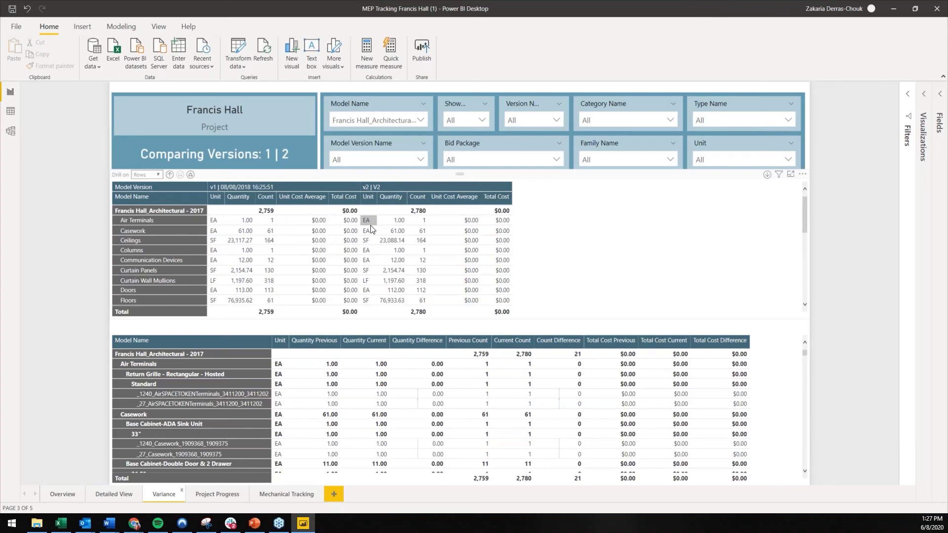
pyautogui.click(105, 493)
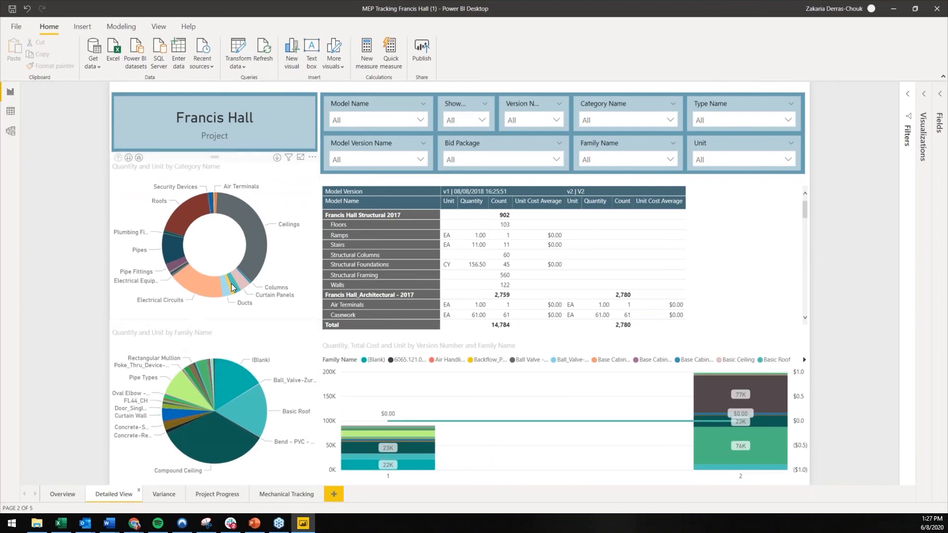
pyautogui.click(62, 494)
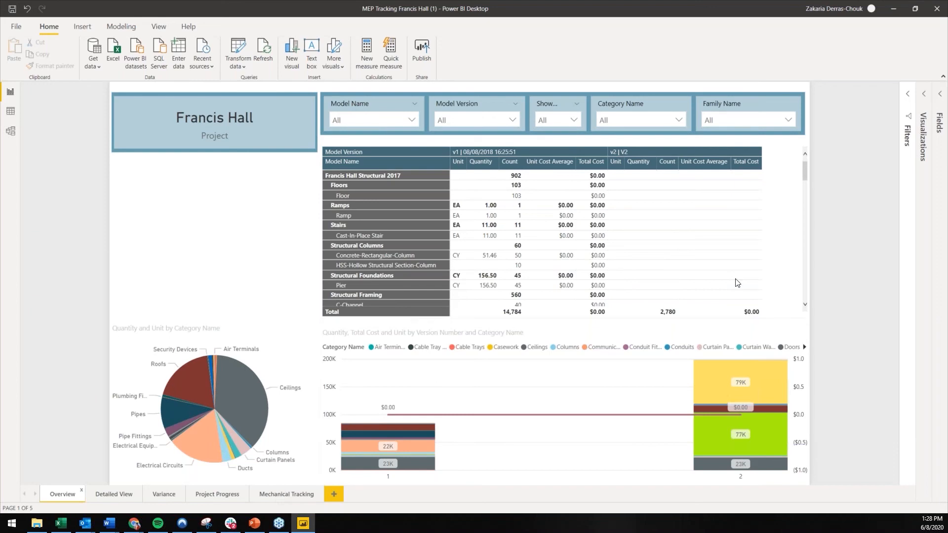
pyautogui.click(893, 8)
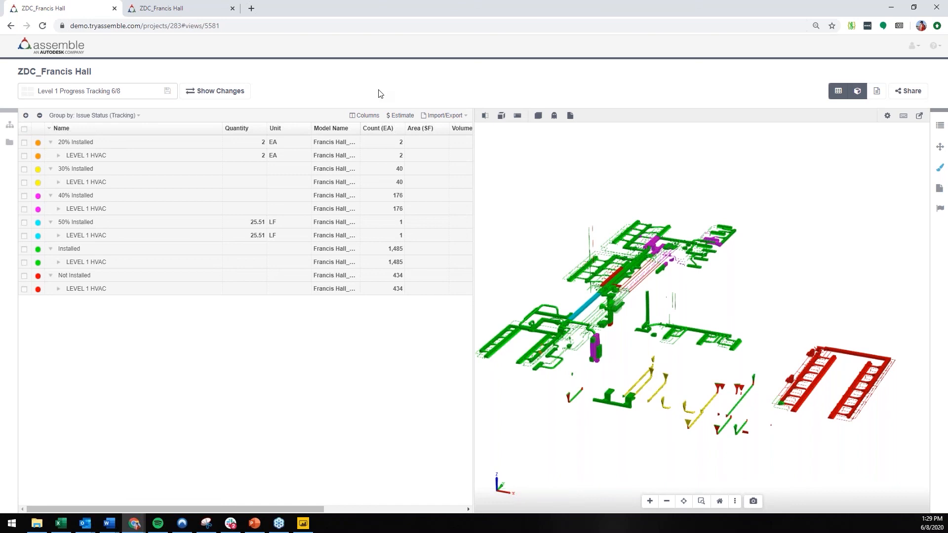
# Step: Go back to the ZDC_Francis Hall project page and open the Francis Hall architectural model
pyautogui.click(12, 146)
pyautogui.click(82, 173)
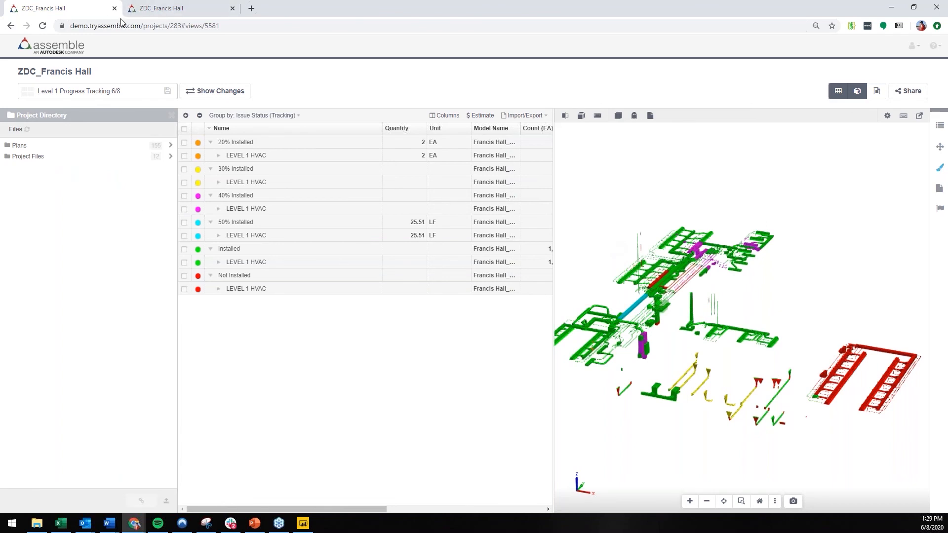
pyautogui.click(60, 72)
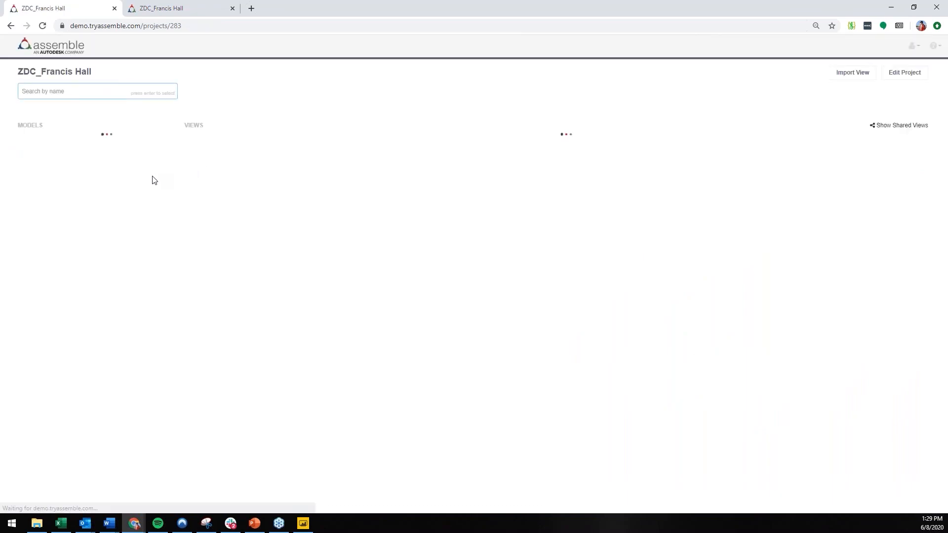
pyautogui.click(106, 201)
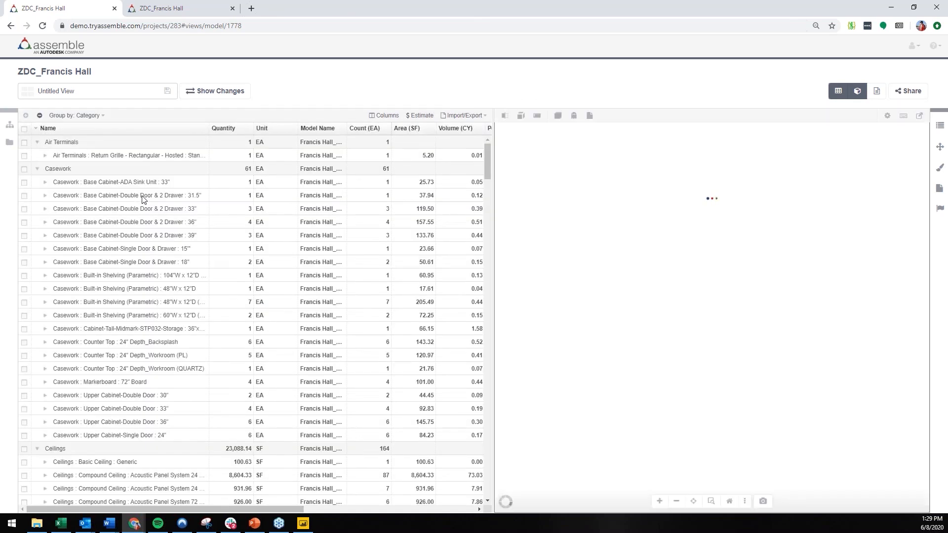
# Step: In the project directory's Project Files > Francis Hall folder, select Assemble Manual V1.0.pdf and pick the main front roof as its link target
pyautogui.click(9, 144)
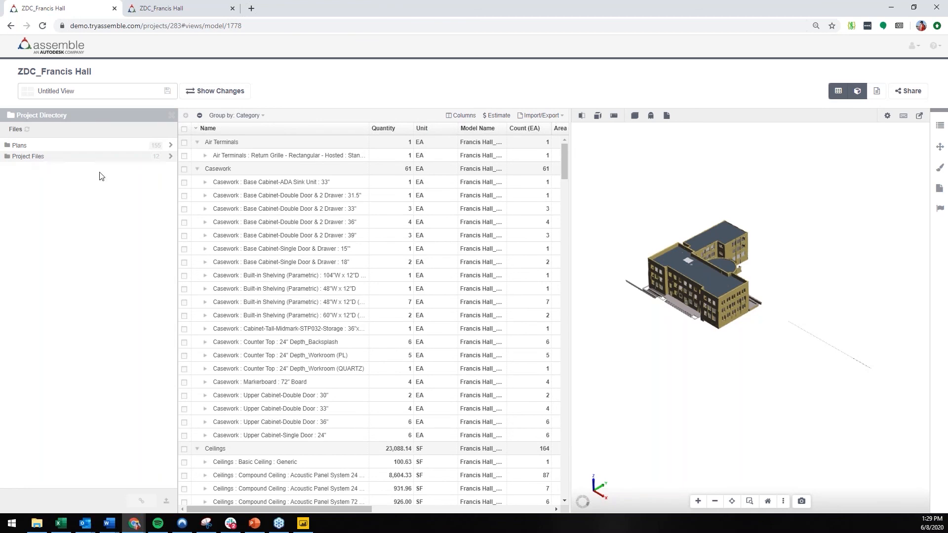
pyautogui.scroll(5, 663, 260)
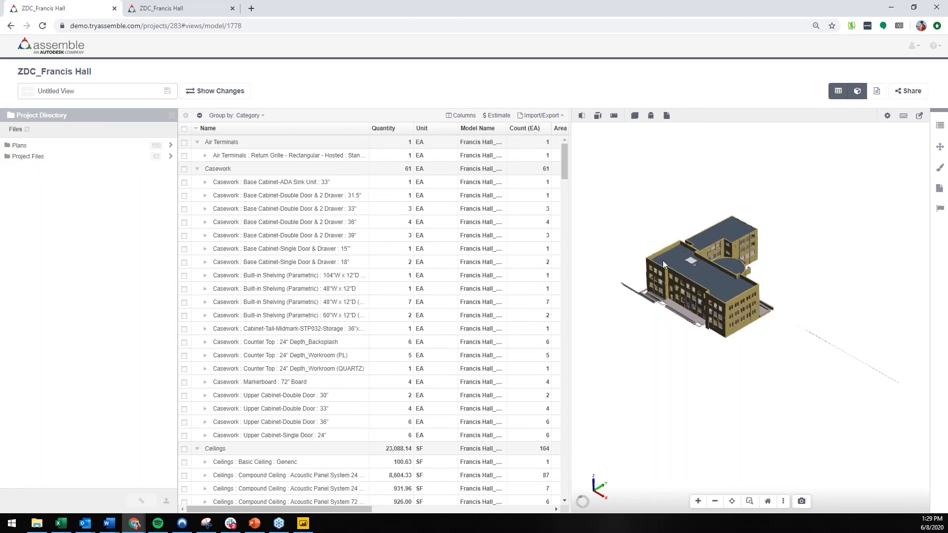
pyautogui.scroll(1, 664, 253)
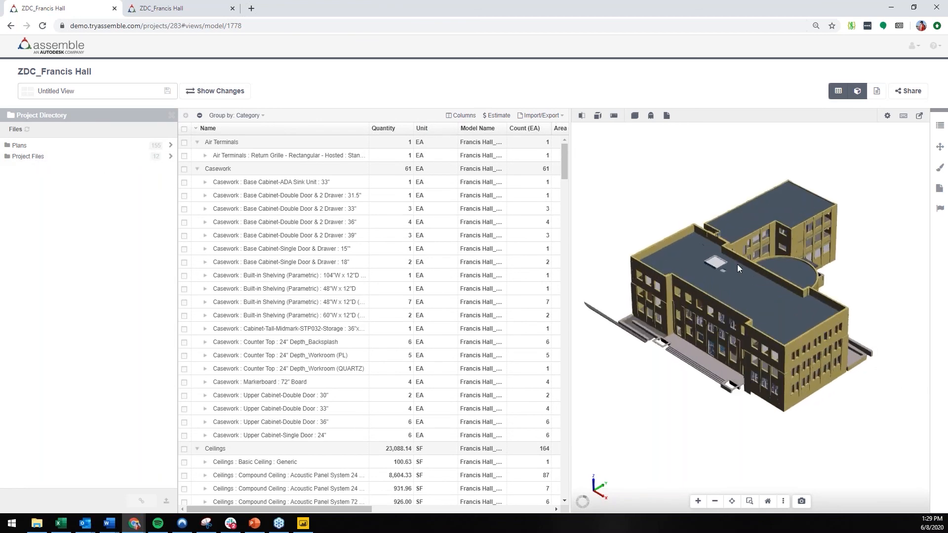
pyautogui.click(97, 161)
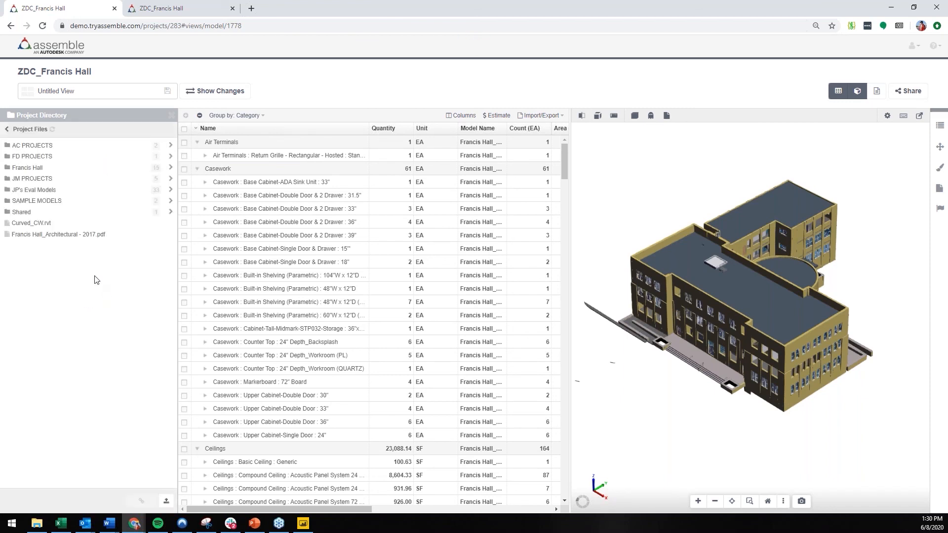
pyautogui.click(71, 172)
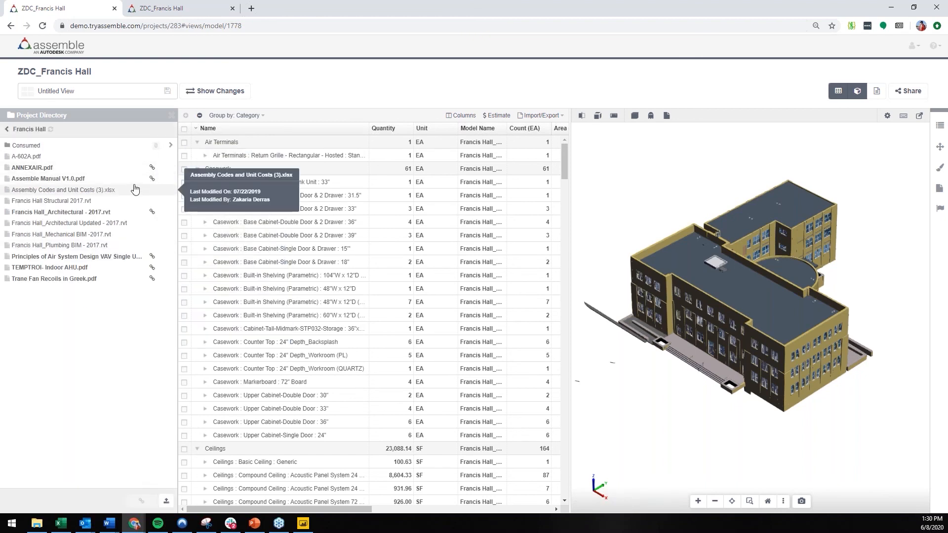
pyautogui.click(79, 181)
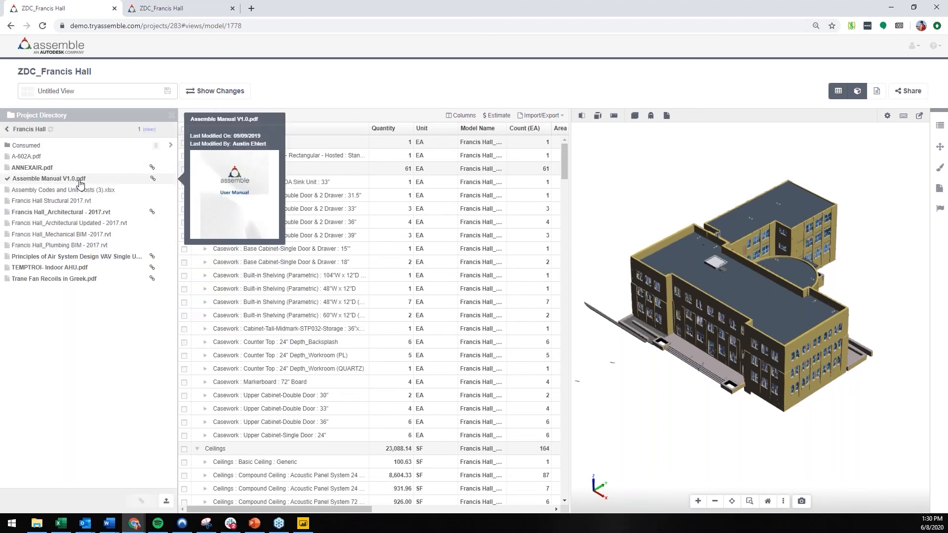
pyautogui.click(699, 283)
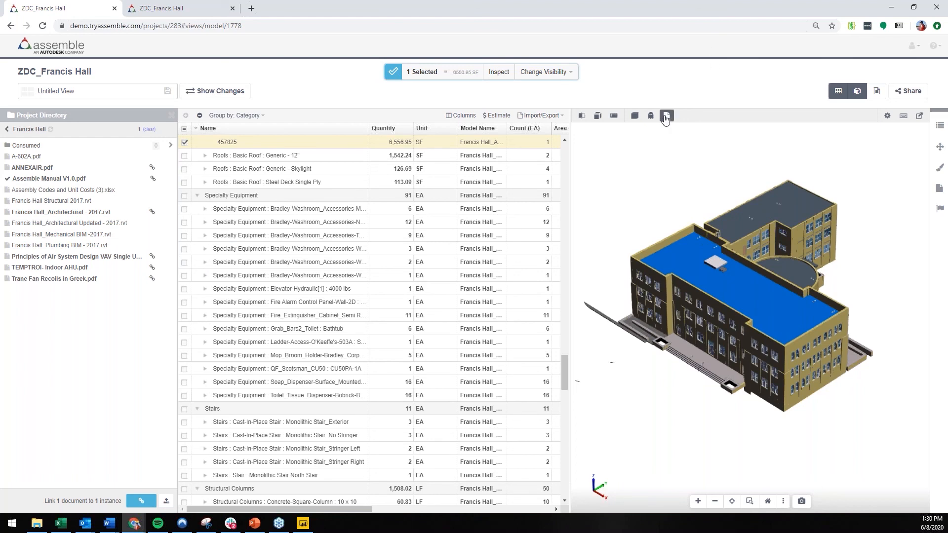
# Step: Show the linked-document markers on the model and close the Project Directory
pyautogui.click(666, 116)
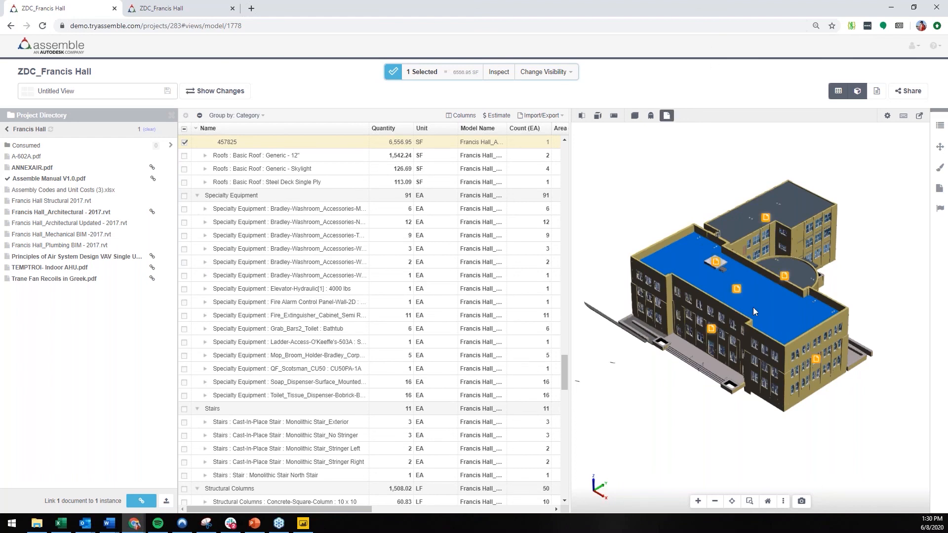
pyautogui.scroll(3, 753, 311)
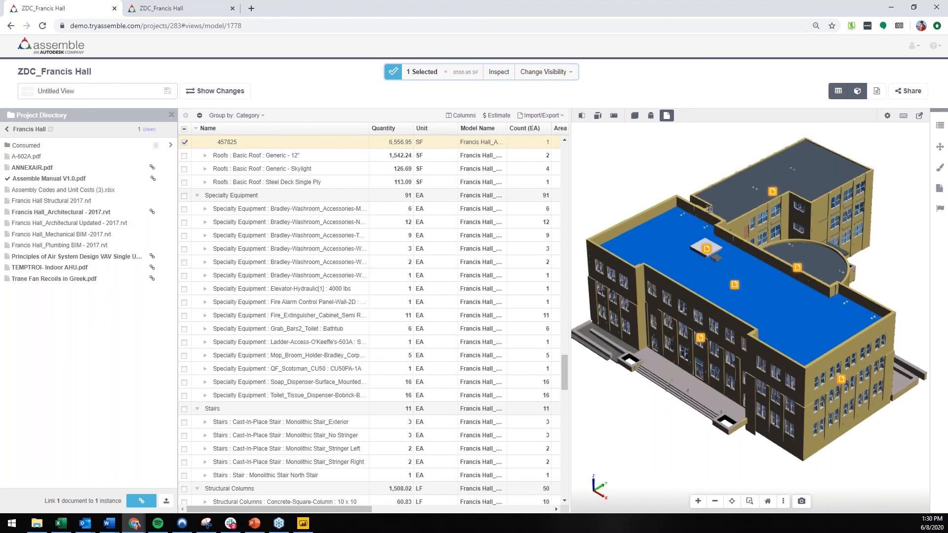
pyautogui.click(171, 115)
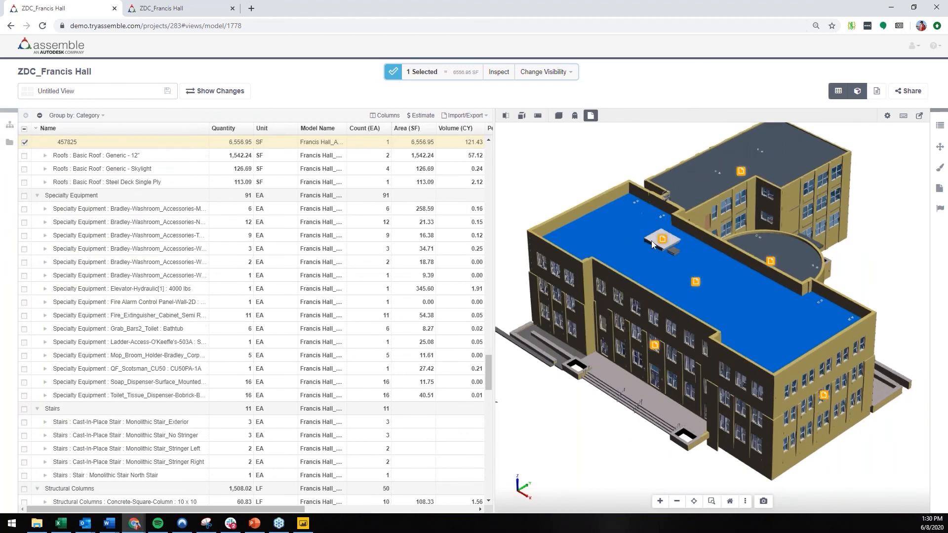
# Step: Open TEMPTROI- Indoor AHU.pdf from the small raised roof's marker, read through to page 3 in the document viewer and close it
pyautogui.moveTo(662, 241)
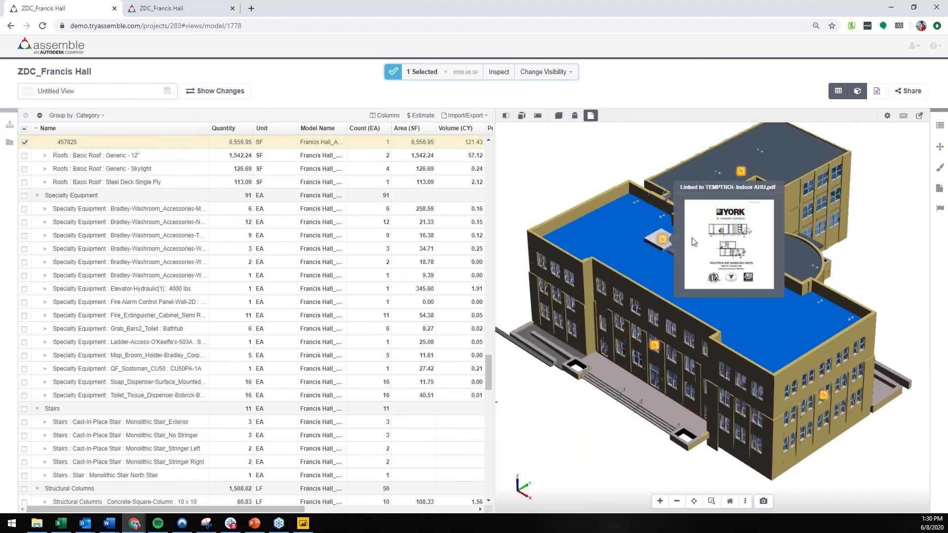
pyautogui.click(662, 242)
pyautogui.click(829, 165)
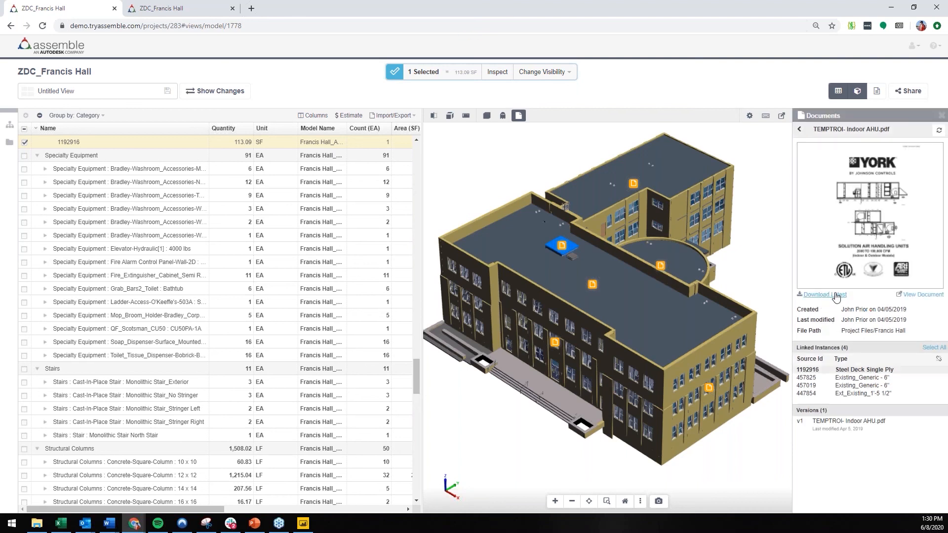
pyautogui.click(916, 296)
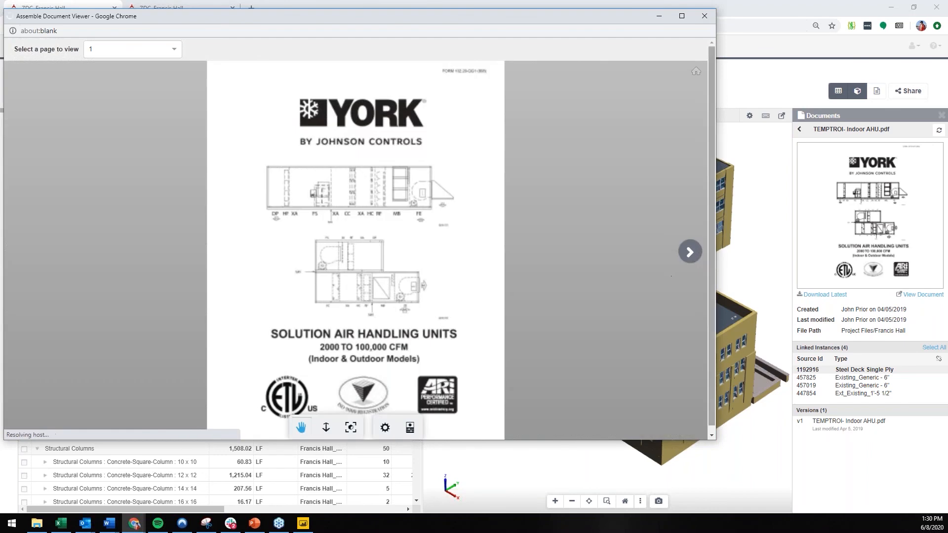
pyautogui.click(693, 255)
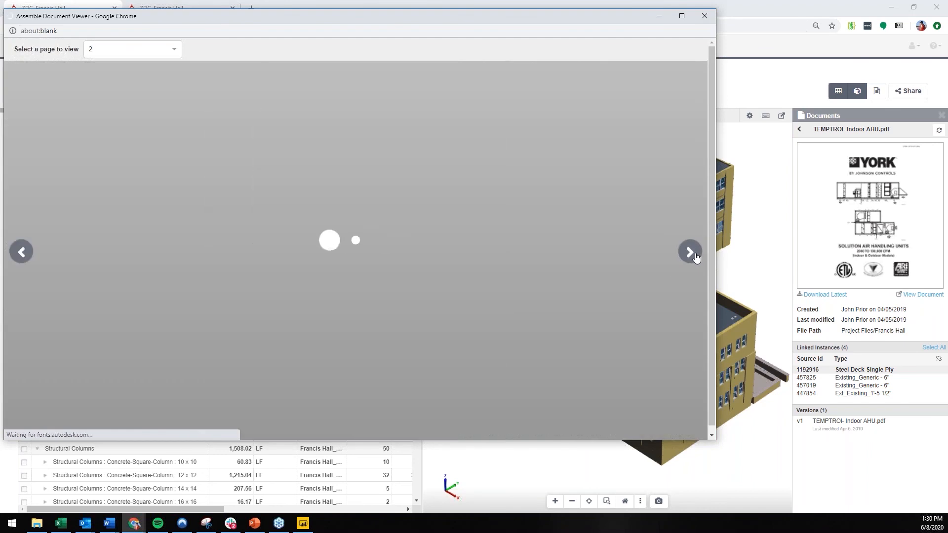
pyautogui.click(692, 254)
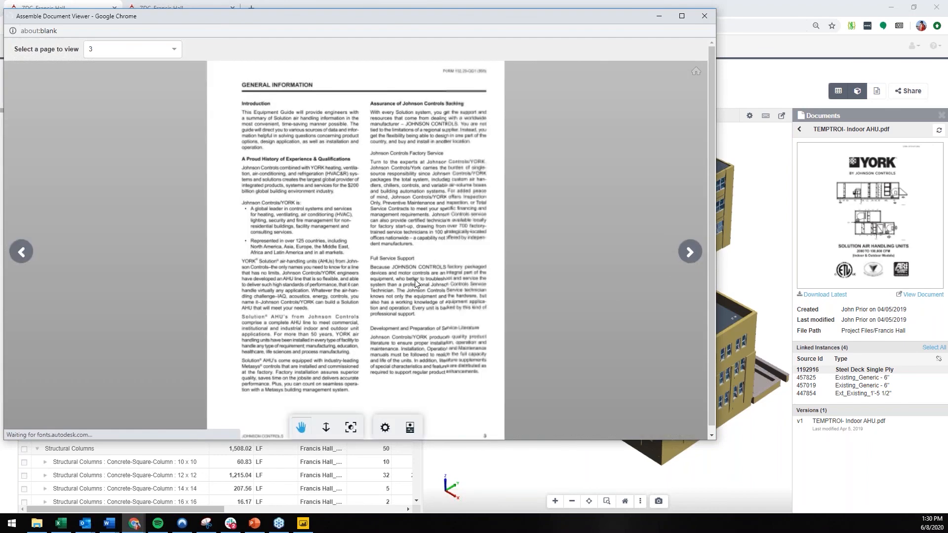
pyautogui.click(705, 16)
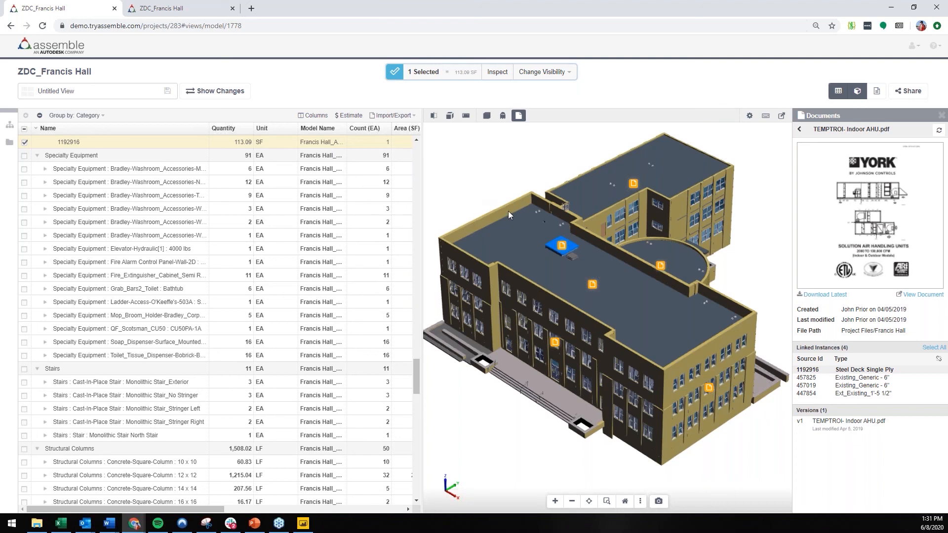
# Step: Close the document details and hide the linked-document markers on the model
pyautogui.moveTo(508, 211)
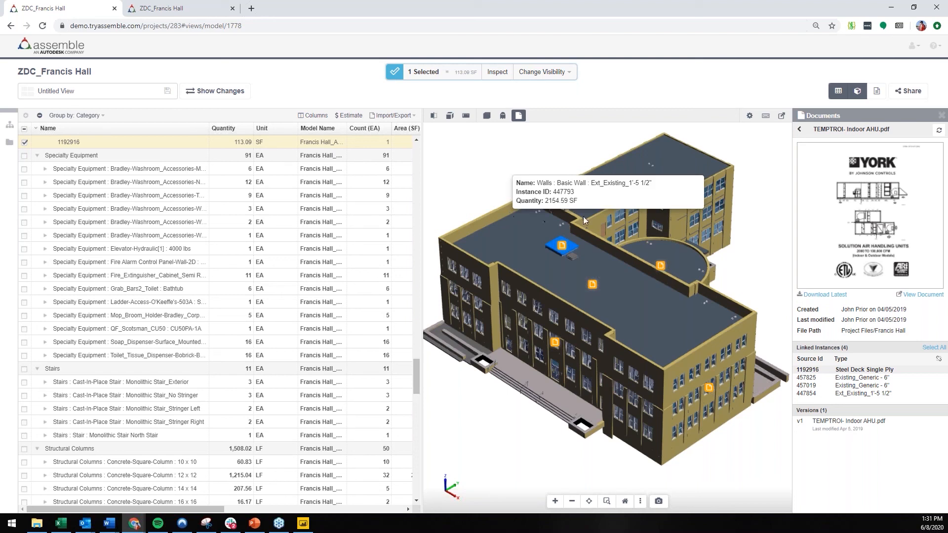
pyautogui.click(941, 117)
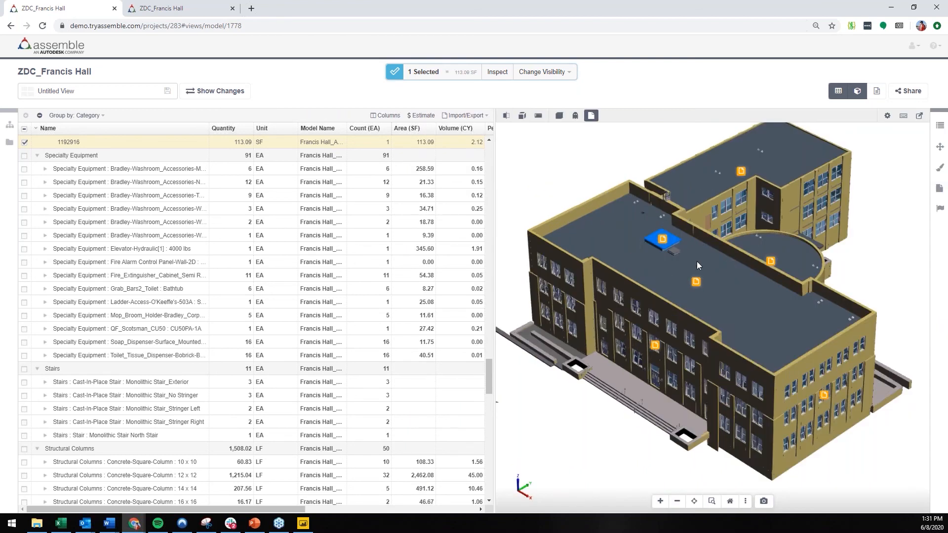
pyautogui.click(591, 117)
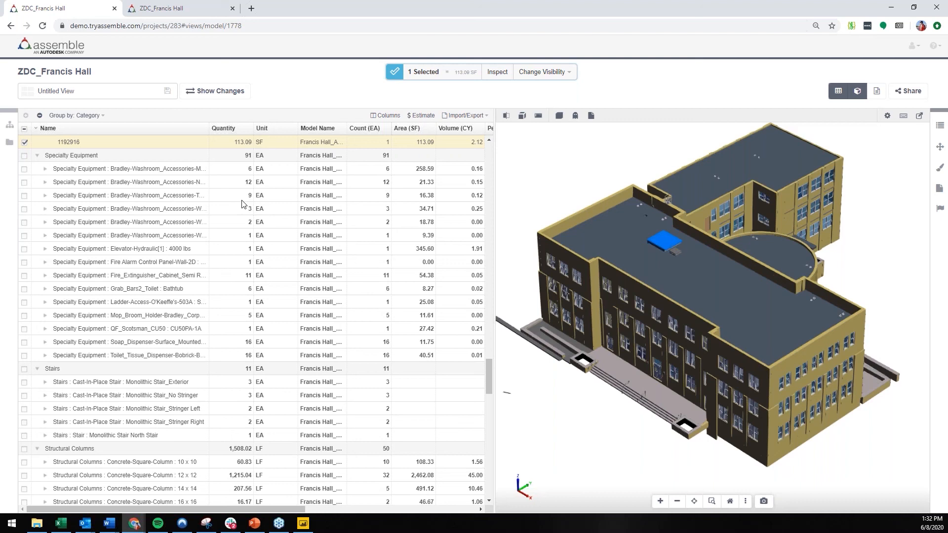
# Step: Switch to the PowerPoint deck and run the slide show through to the Contact Us slide
pyautogui.click(255, 524)
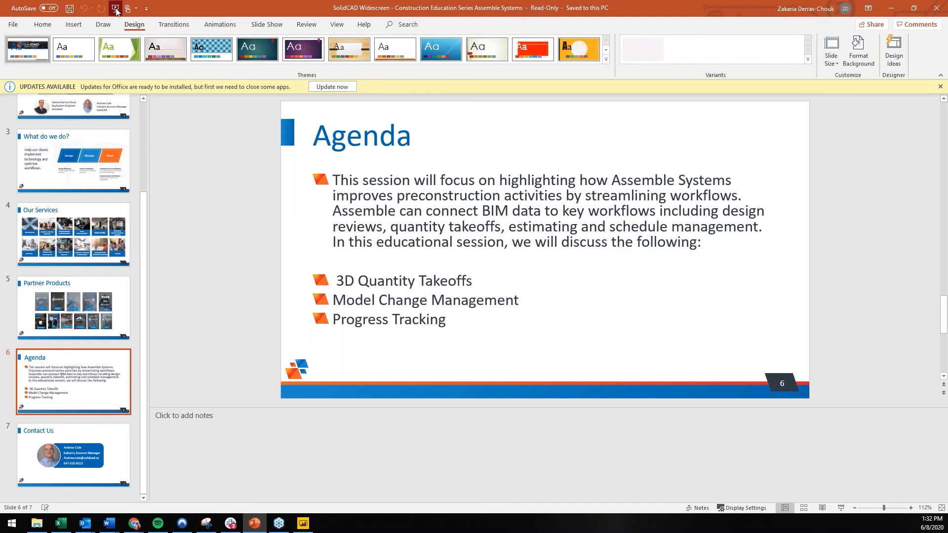
pyautogui.press('F5')
pyautogui.press('Right')
pyautogui.press('Right')
pyautogui.press('Right')
pyautogui.press('Right')
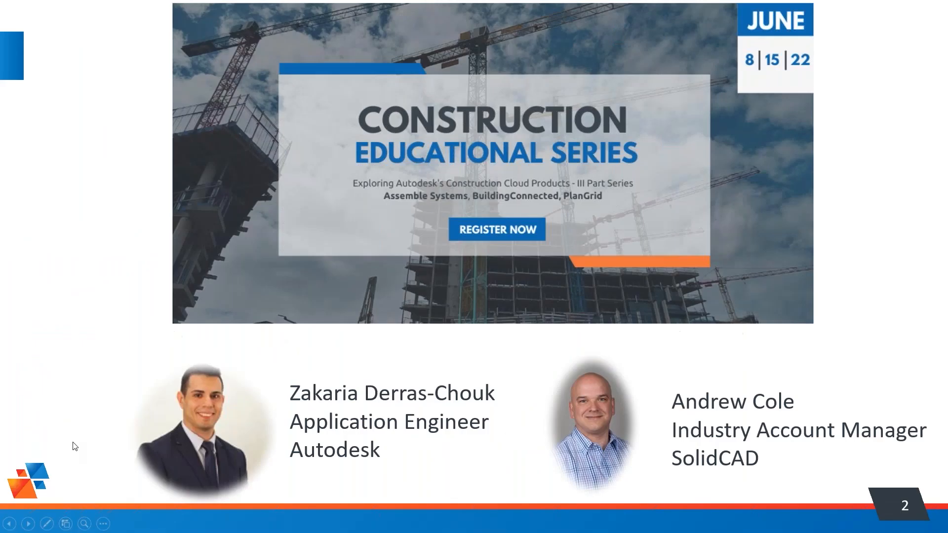
pyautogui.press('Right')
pyautogui.press('Right')
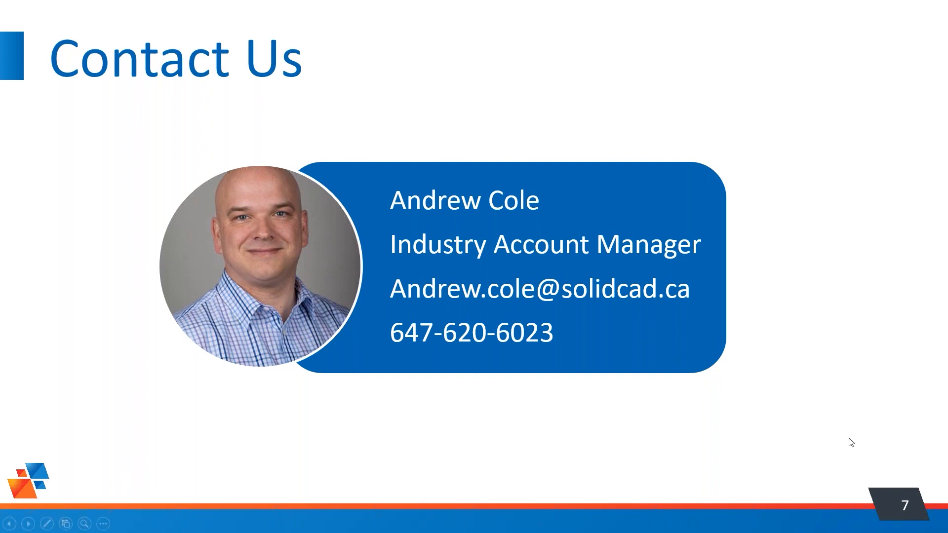
# Step: End the slide show and return to the Francis Hall model in Assemble
pyautogui.press('Escape')
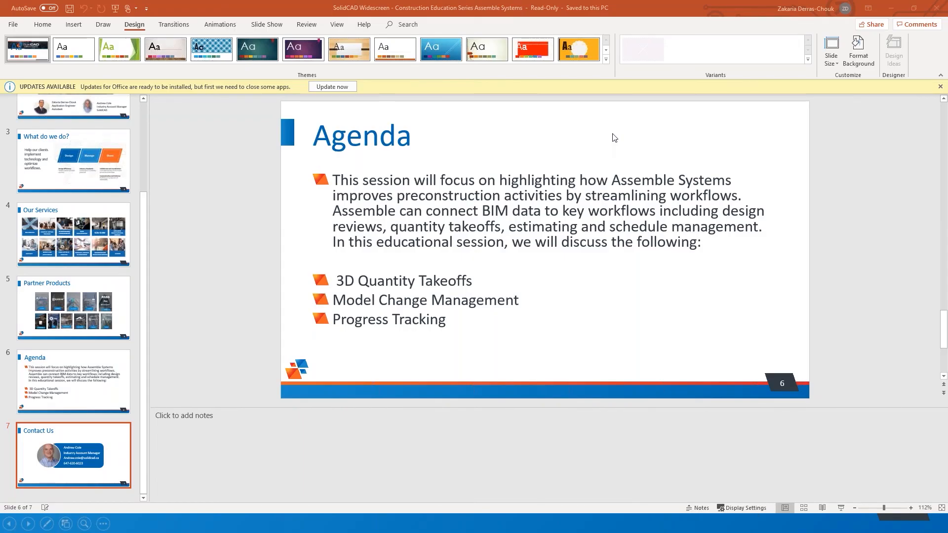
pyautogui.click(892, 9)
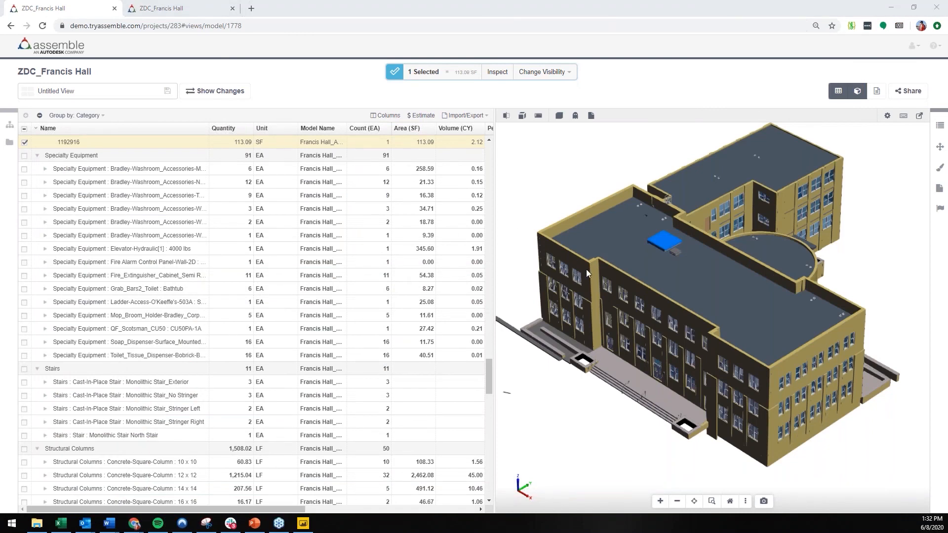
pyautogui.click(573, 260)
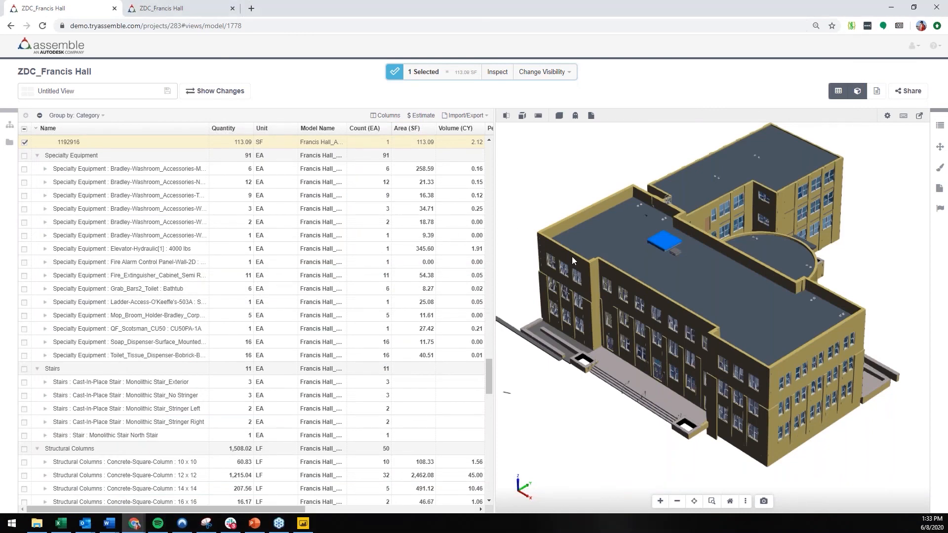
# Step: Select the exterior wall at the front corner beside the entrance stairs and review its Assemble and instance model properties
pyautogui.click(572, 261)
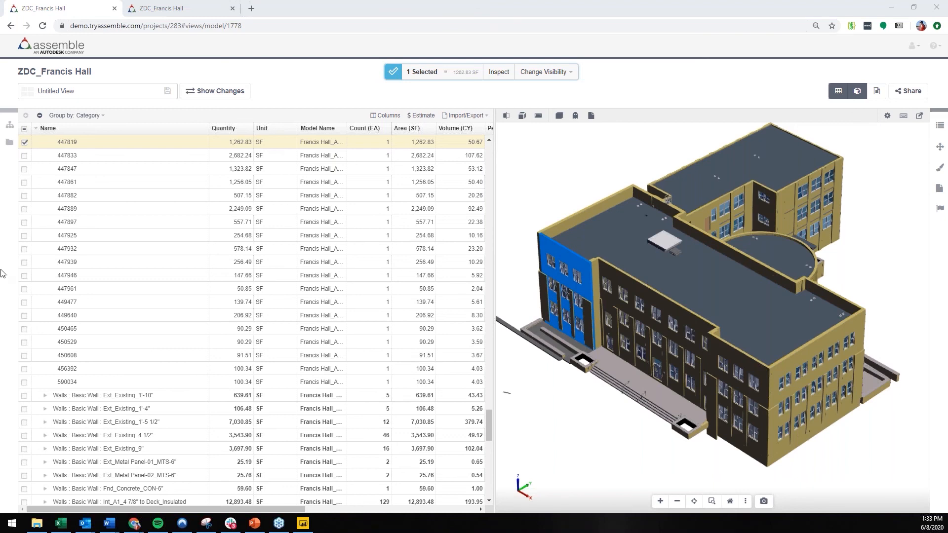
pyautogui.click(937, 129)
pyautogui.click(937, 128)
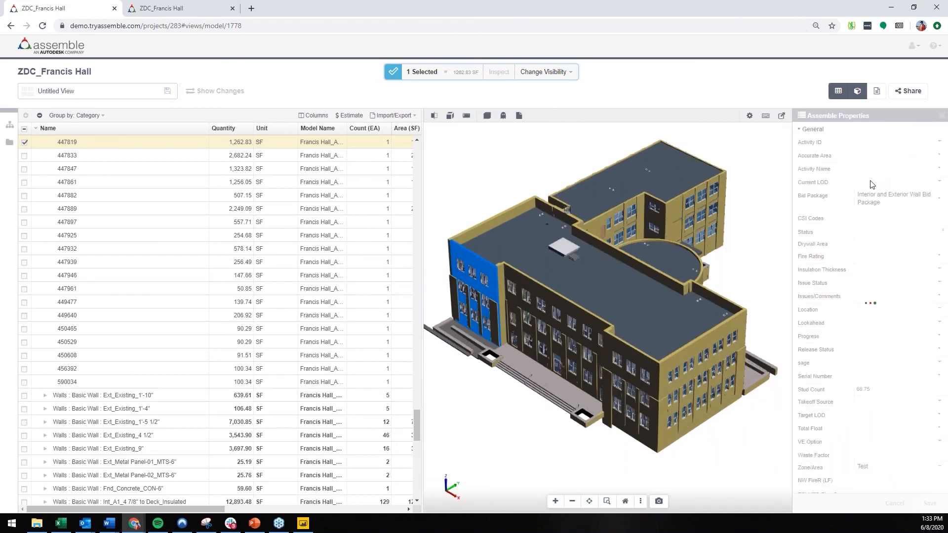
pyautogui.scroll(-10, 822, 229)
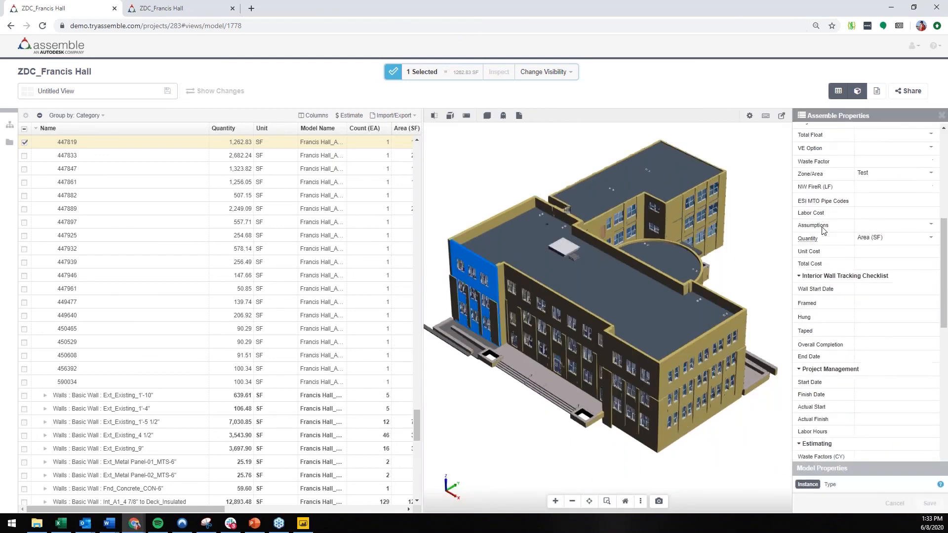
pyautogui.scroll(-3, 822, 230)
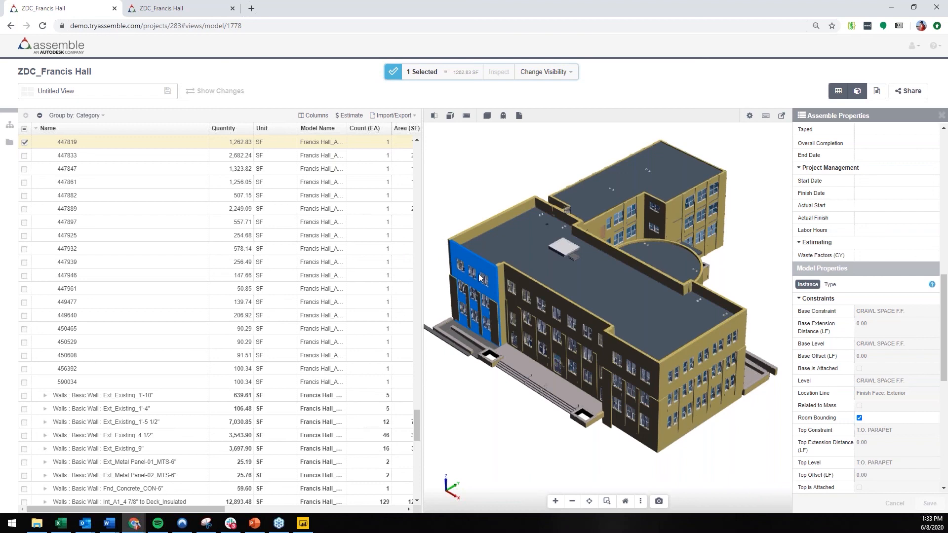
# Step: Show the selected wall's type properties, browse the B2010100 Exterior Wall Construction codes for its Assembly Code, and cancel the selection
pyautogui.click(830, 285)
pyautogui.scroll(-3, 844, 316)
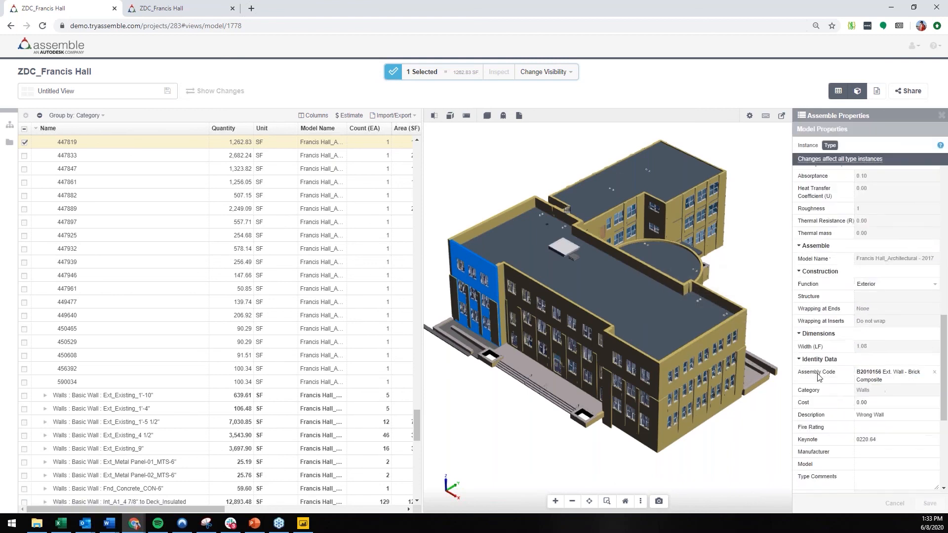
pyautogui.click(869, 381)
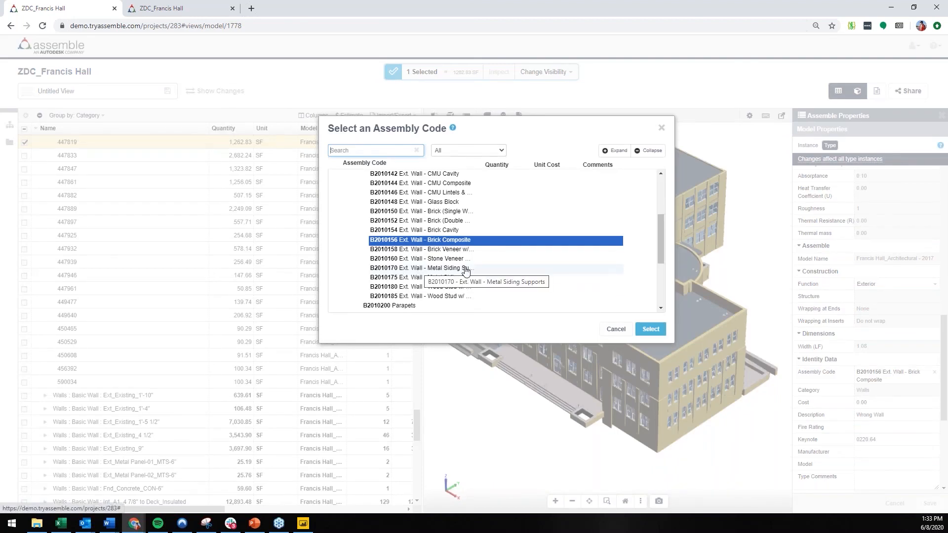
pyautogui.scroll(3, 466, 272)
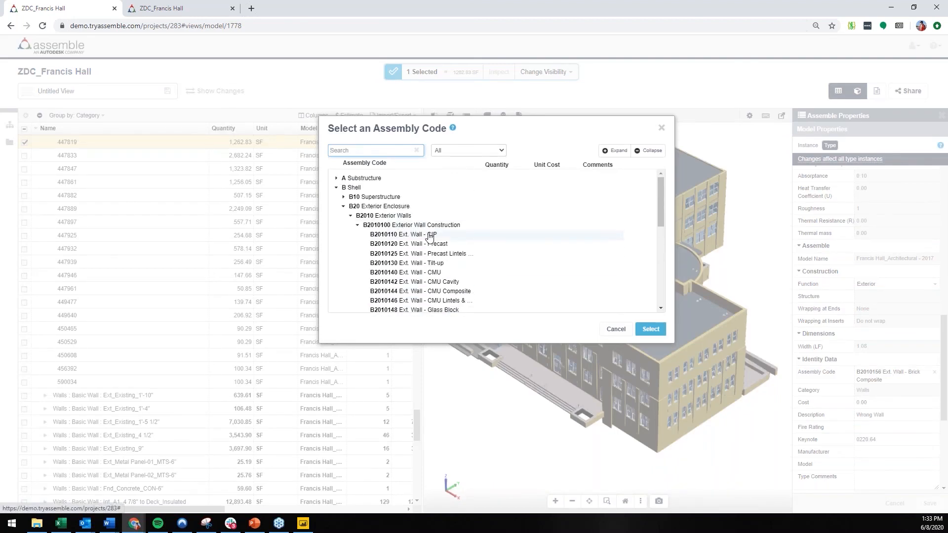
pyautogui.scroll(-3, 430, 237)
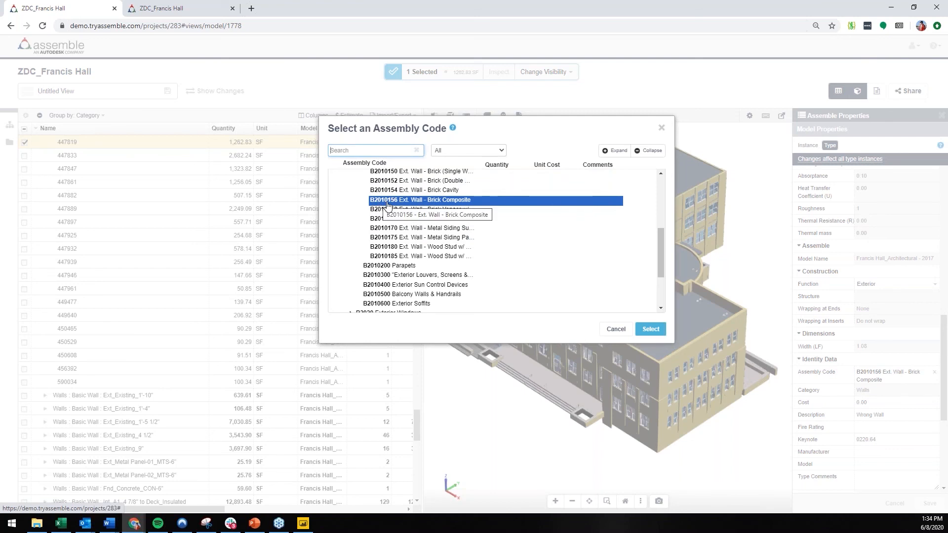
pyautogui.scroll(2, 516, 280)
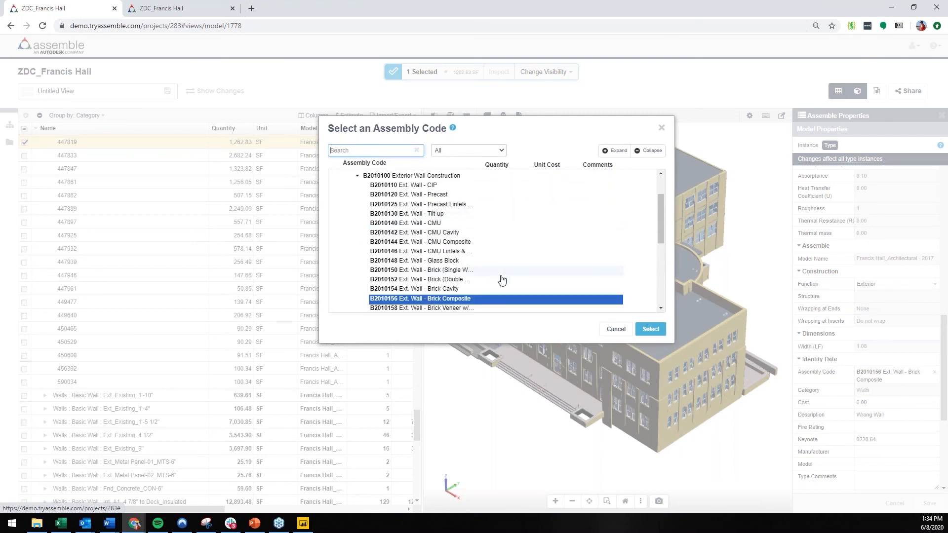
pyautogui.click(615, 329)
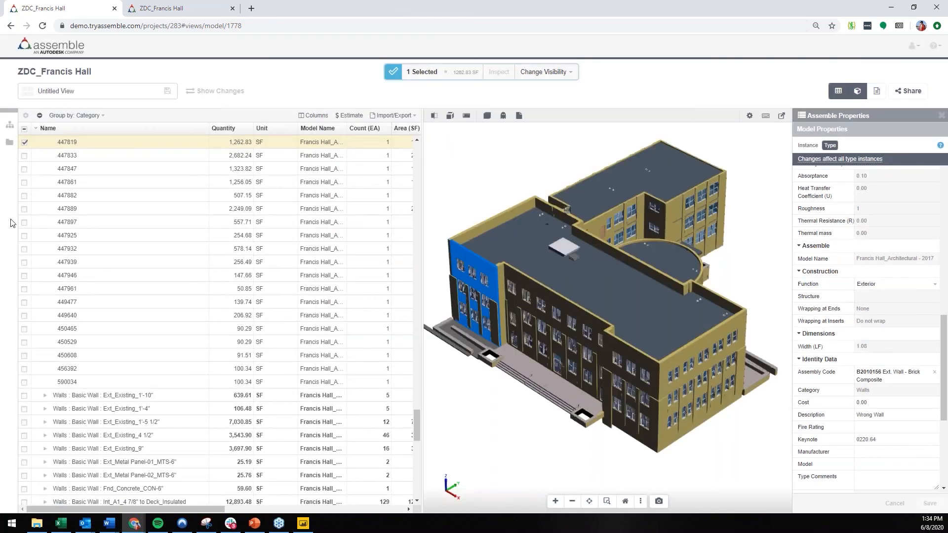
pyautogui.scroll(2, 208, 298)
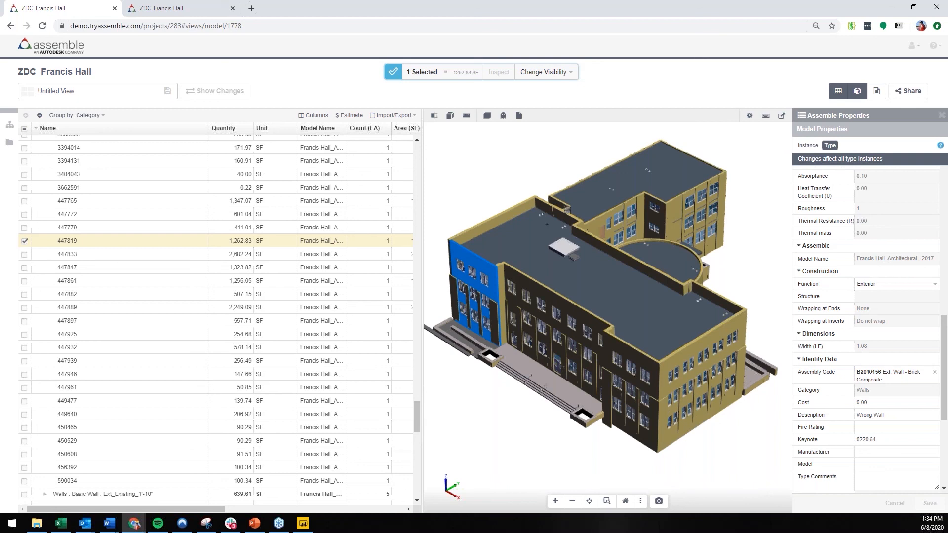
# Step: Switch to the PowerPoint deck and start the slide show from the title slide
pyautogui.hotkey('alt', 'Tab')
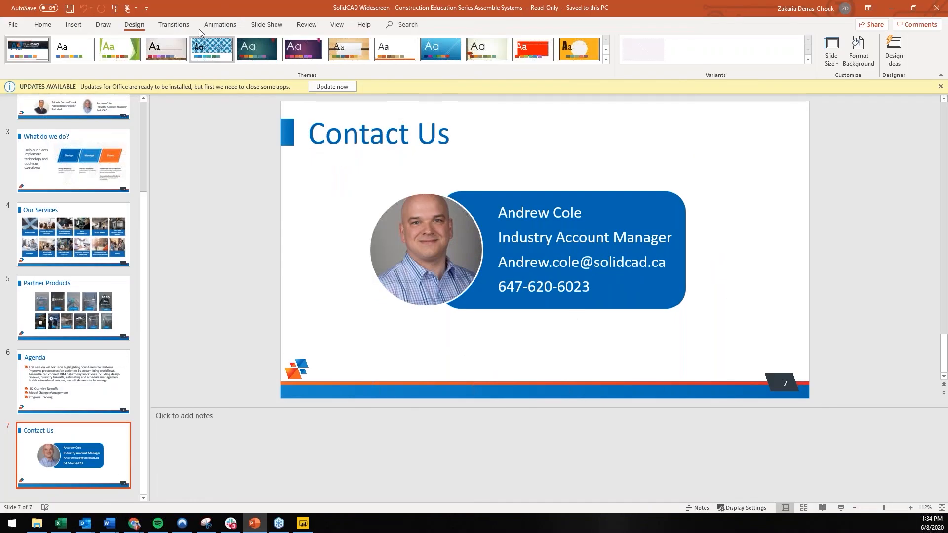
pyautogui.click(116, 9)
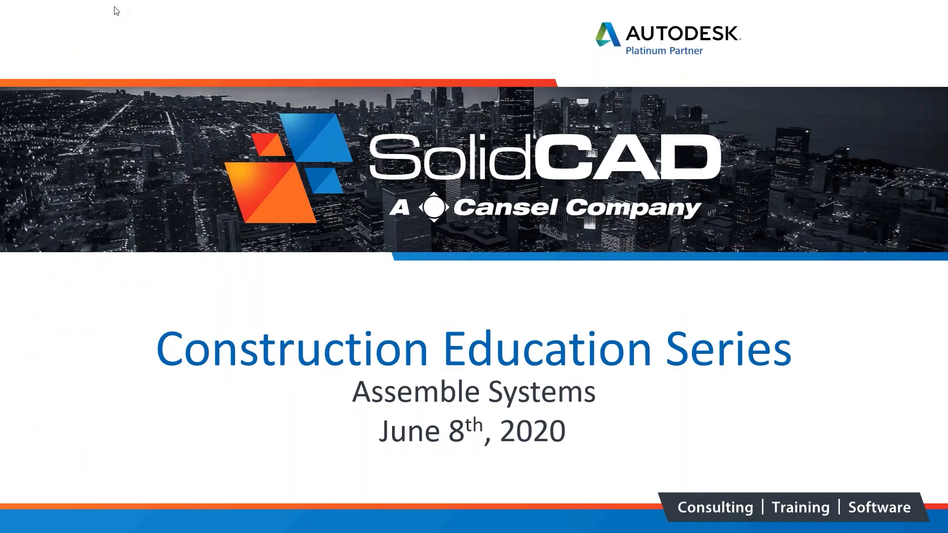